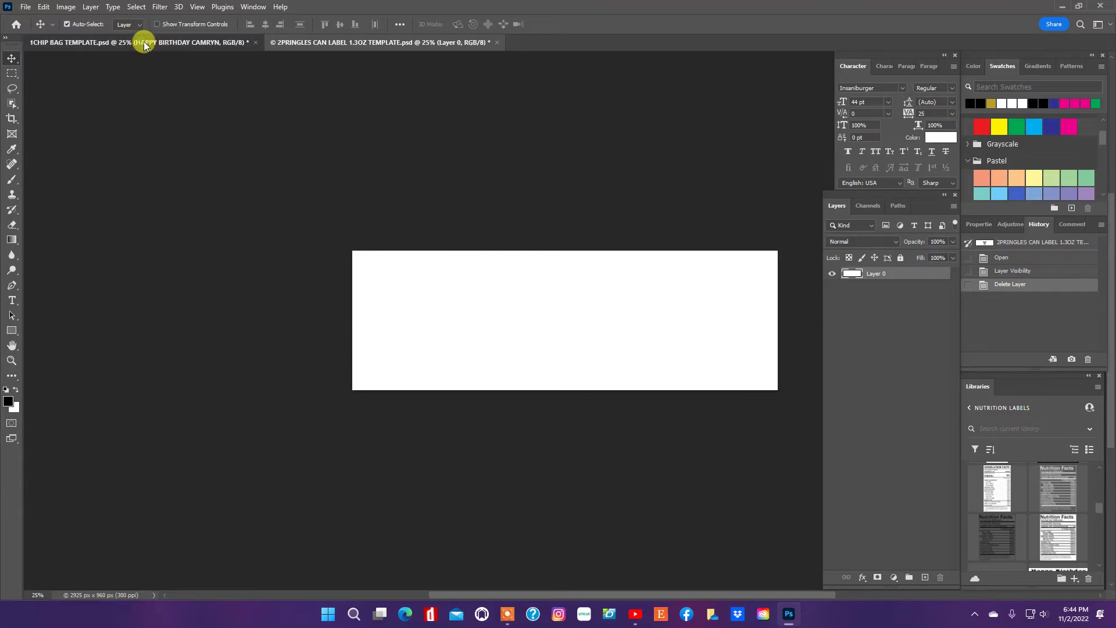
Step: Switch to the 1CHIP BAG TEMPLATE.psd chip bag design document
left_click(194, 43)
Step: Float the chip bag window and copy its striped Background layer onto the Pringles label
left_click_drag(194, 42, 115, 191)
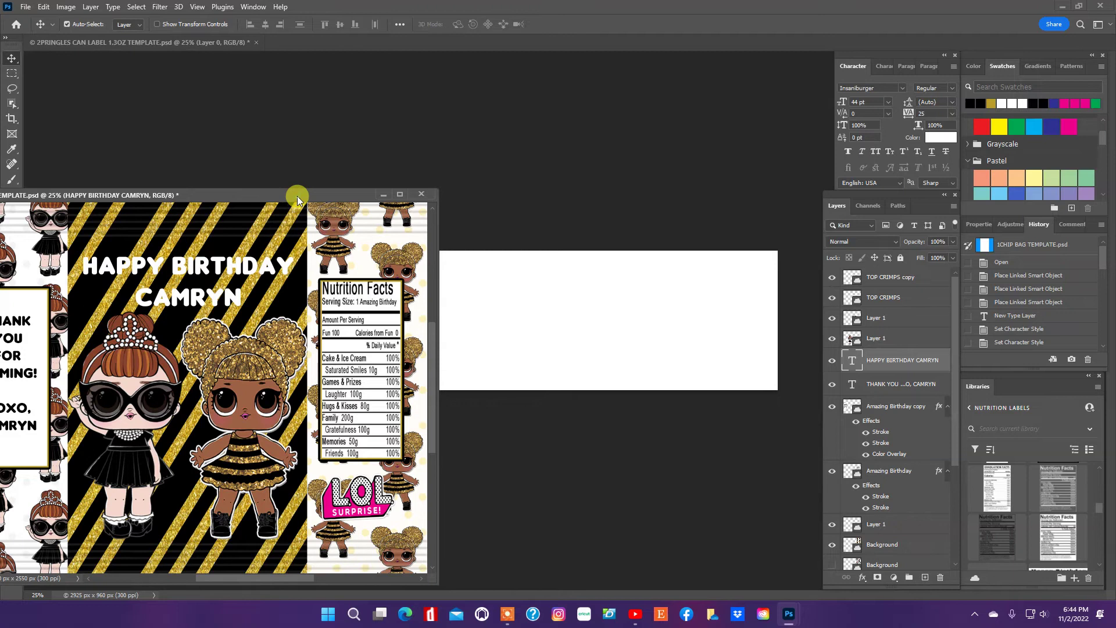
left_click_drag(298, 201, 205, 287)
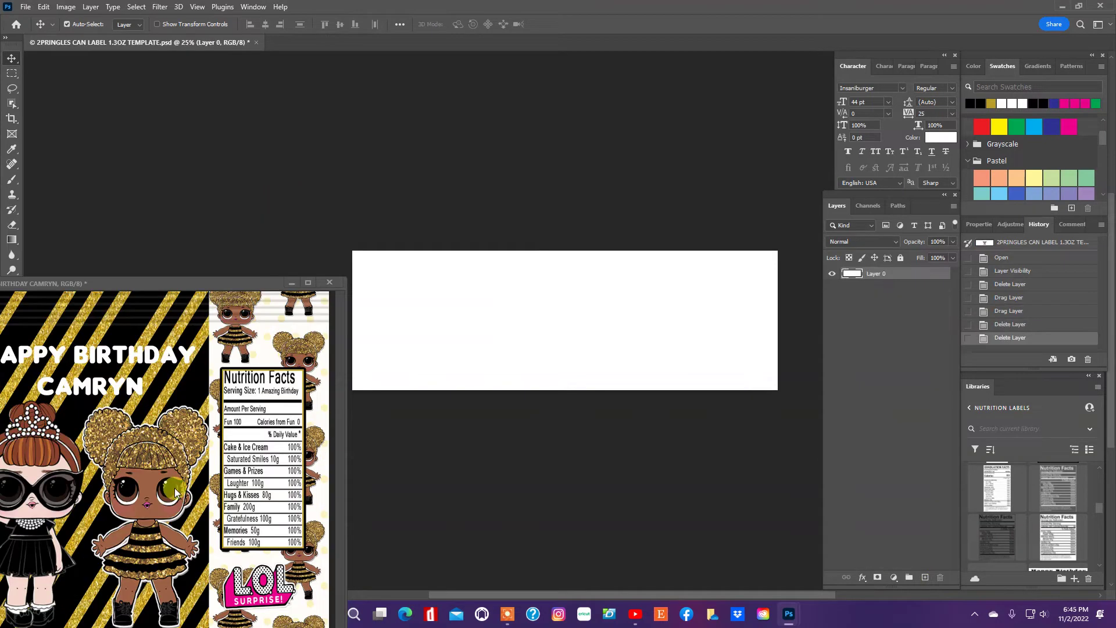
left_click(189, 526)
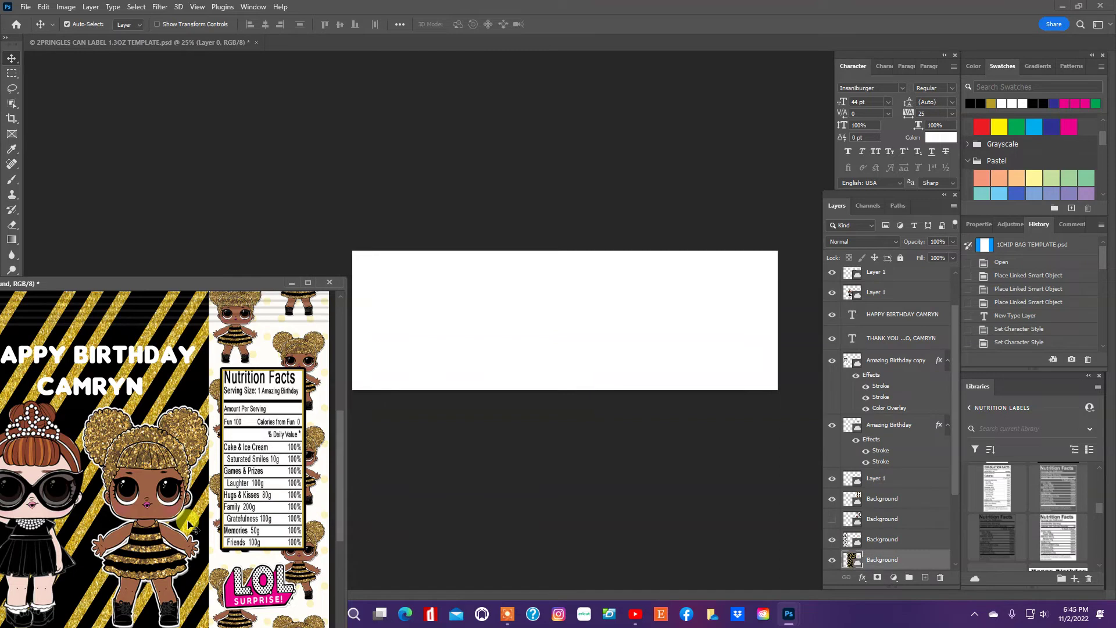
left_click_drag(189, 526, 623, 356)
Step: Free Transform the gold-and-black stripes out to the label's left and right edges
left_click(44, 7)
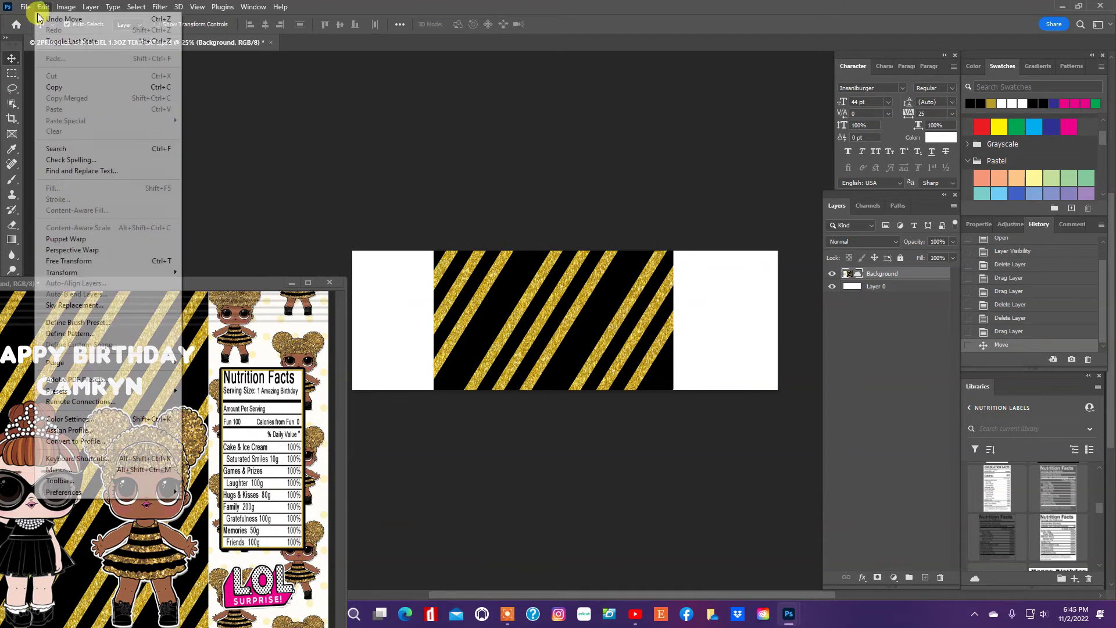
left_click(53, 261)
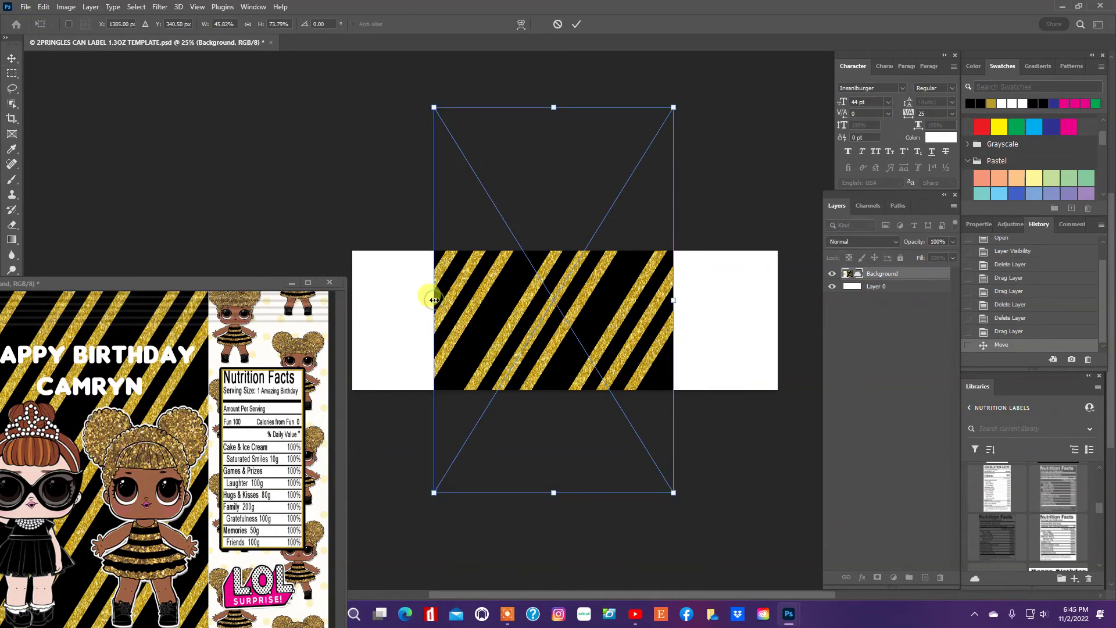
left_click_drag(435, 299, 352, 305)
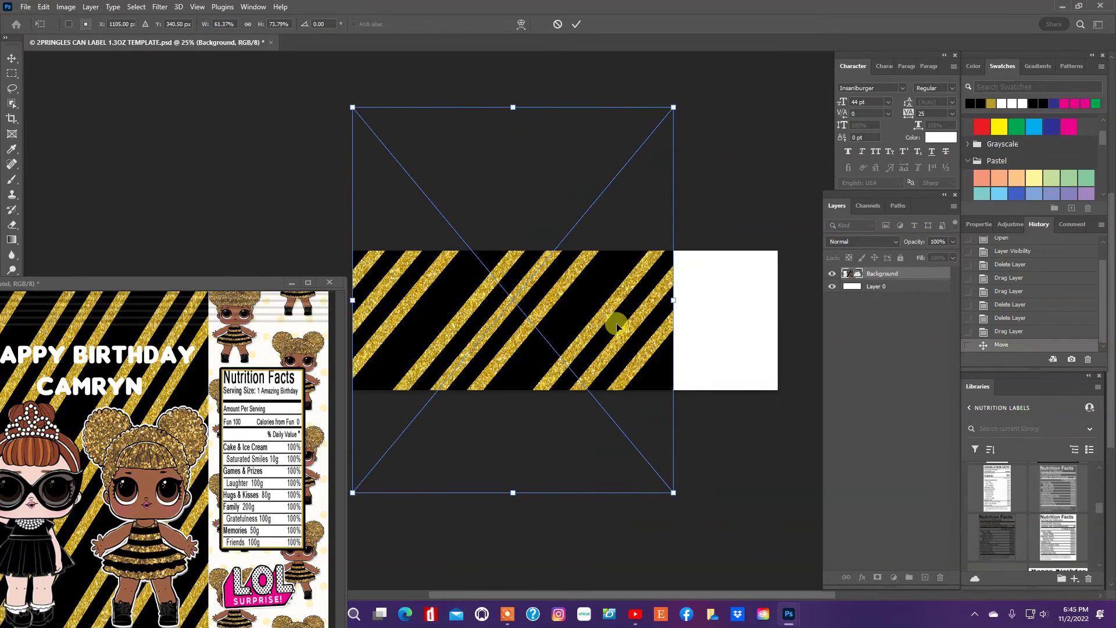
left_click_drag(673, 300, 775, 314)
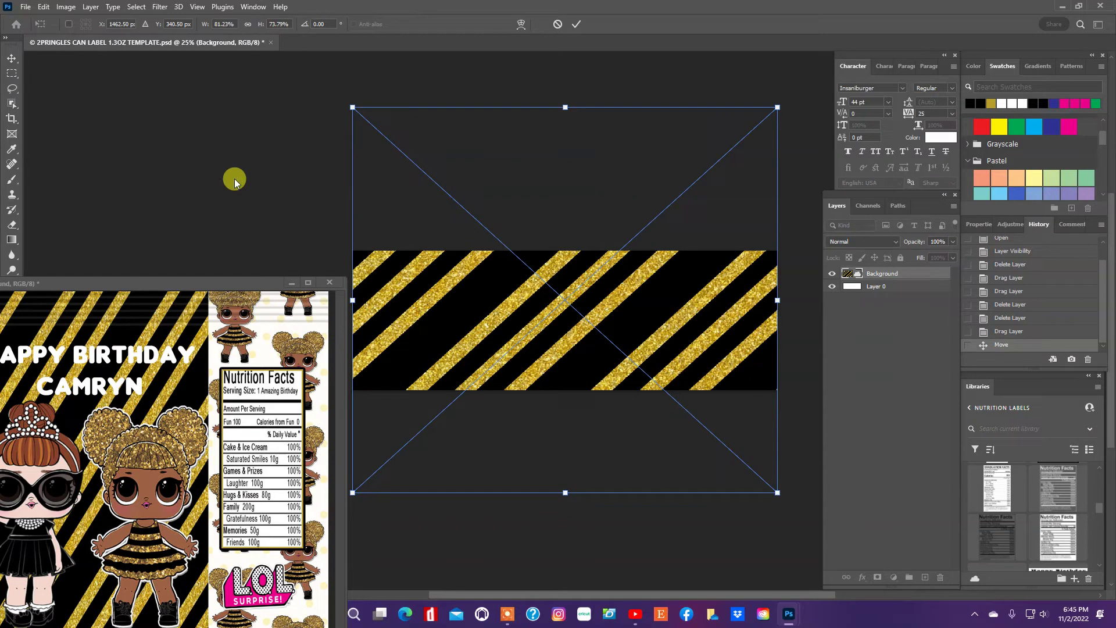
left_click(12, 60)
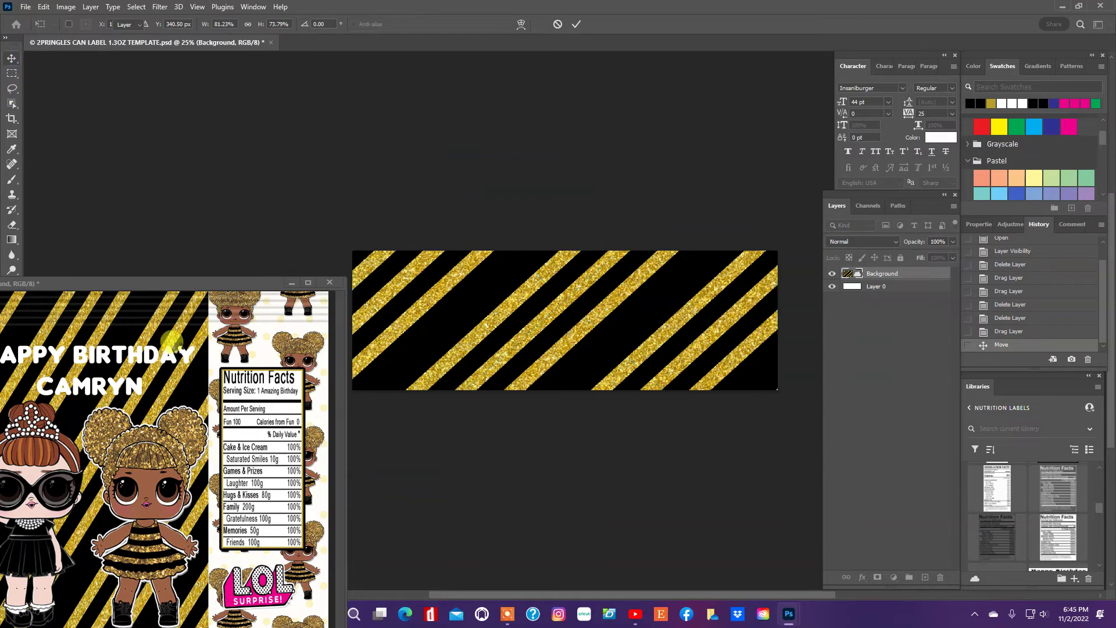
left_click(172, 340)
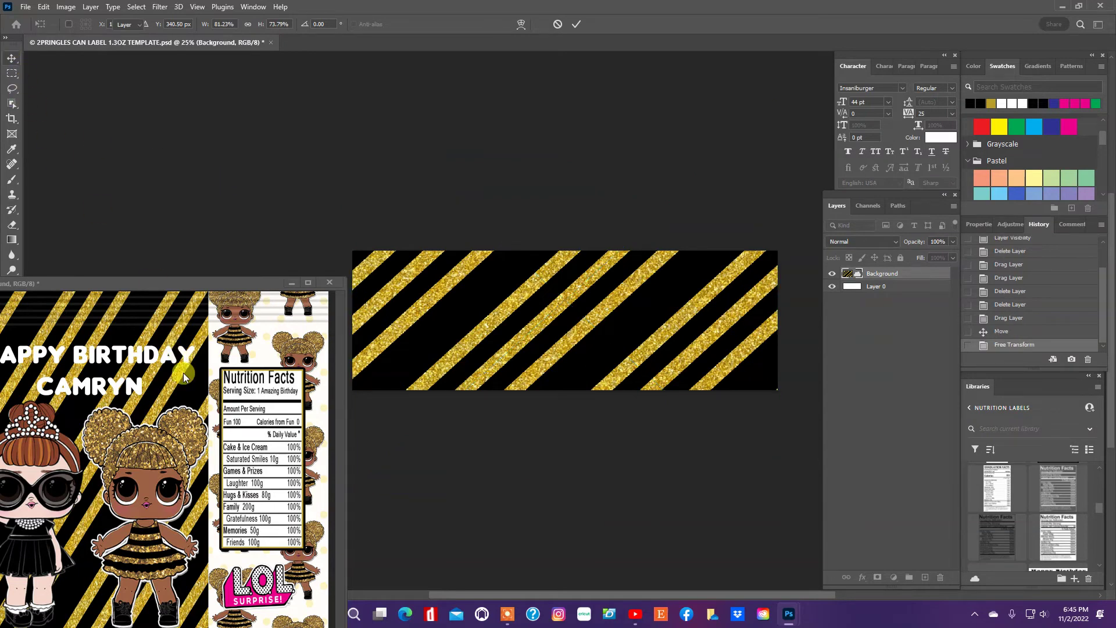
Step: Copy the 'HAPPY BIRTHDAY CAMRYN' greeting text layer from the chip bag onto the label
left_click(150, 360)
left_click_drag(249, 342, 623, 291)
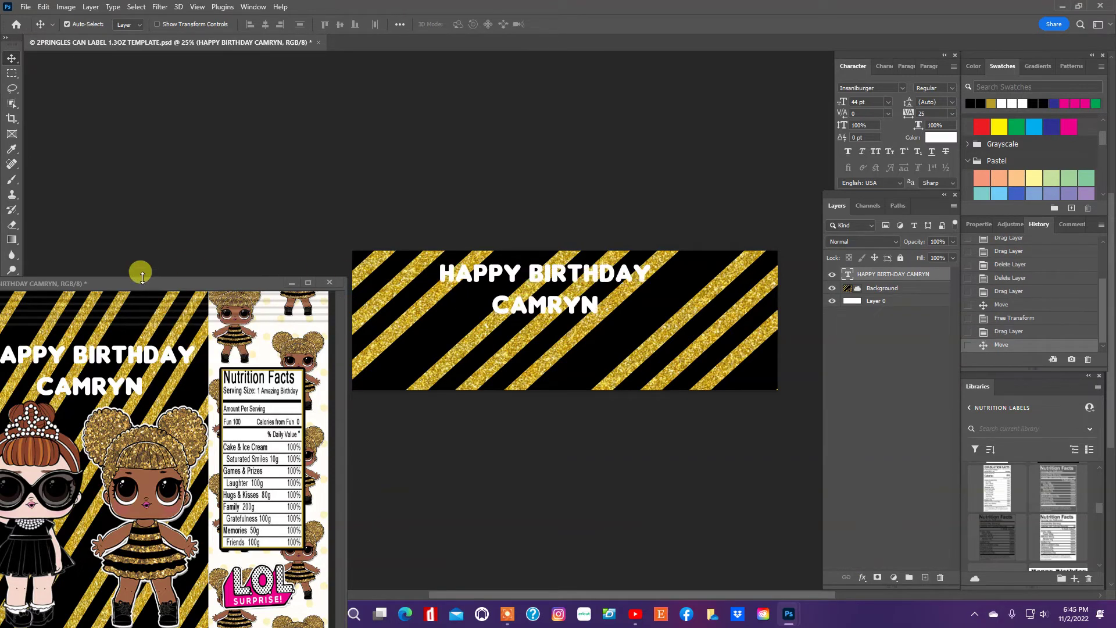
left_click_drag(150, 283, 152, 405)
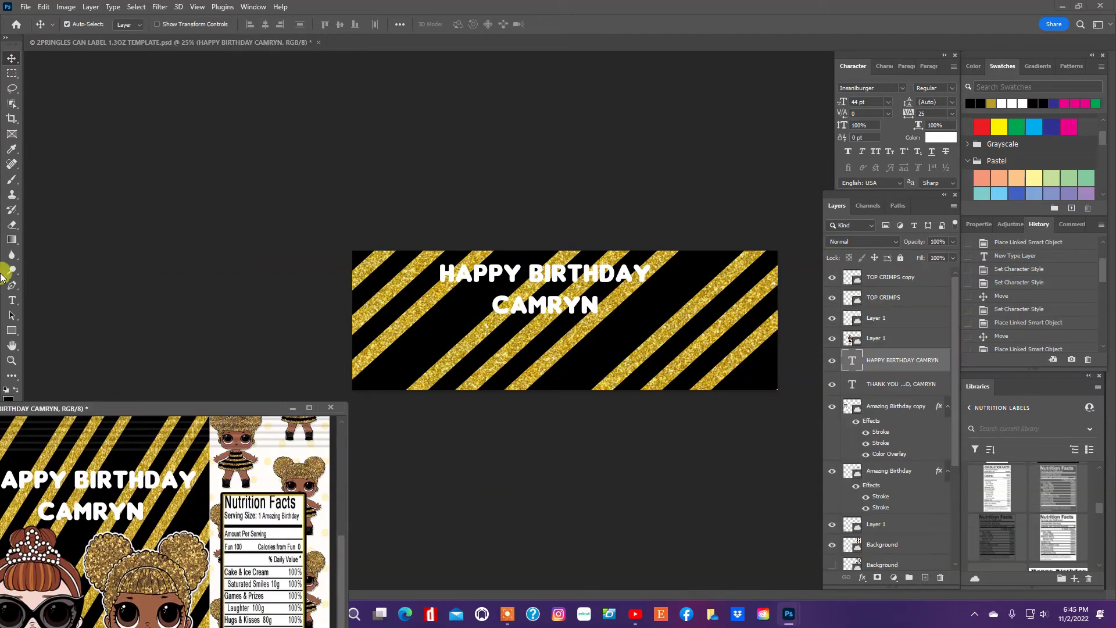
left_click(11, 300)
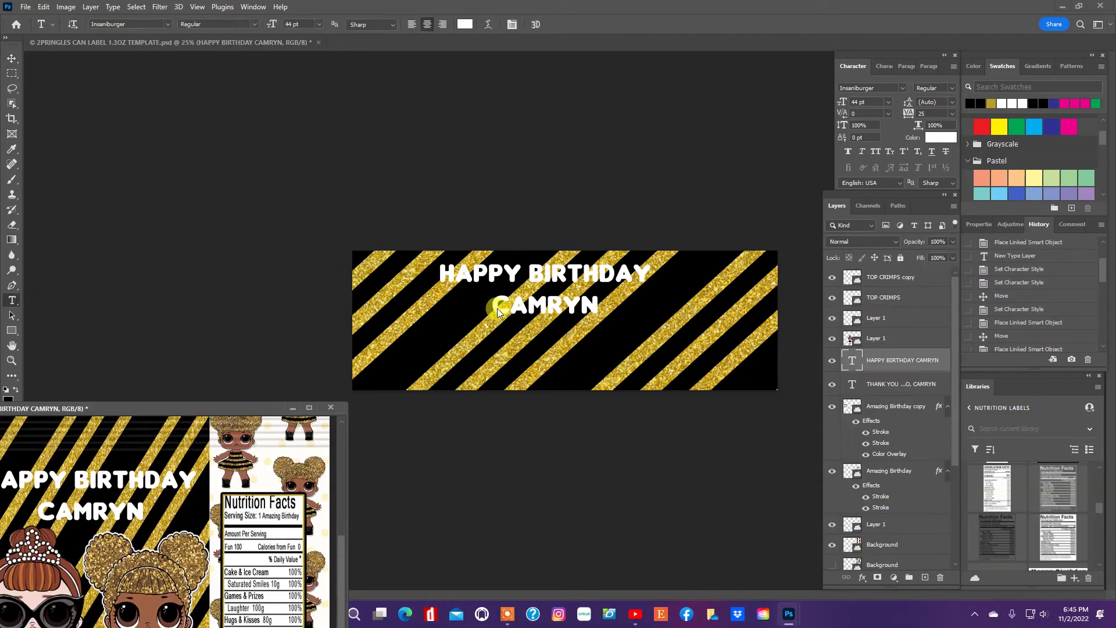
left_click(497, 308)
left_click(496, 306)
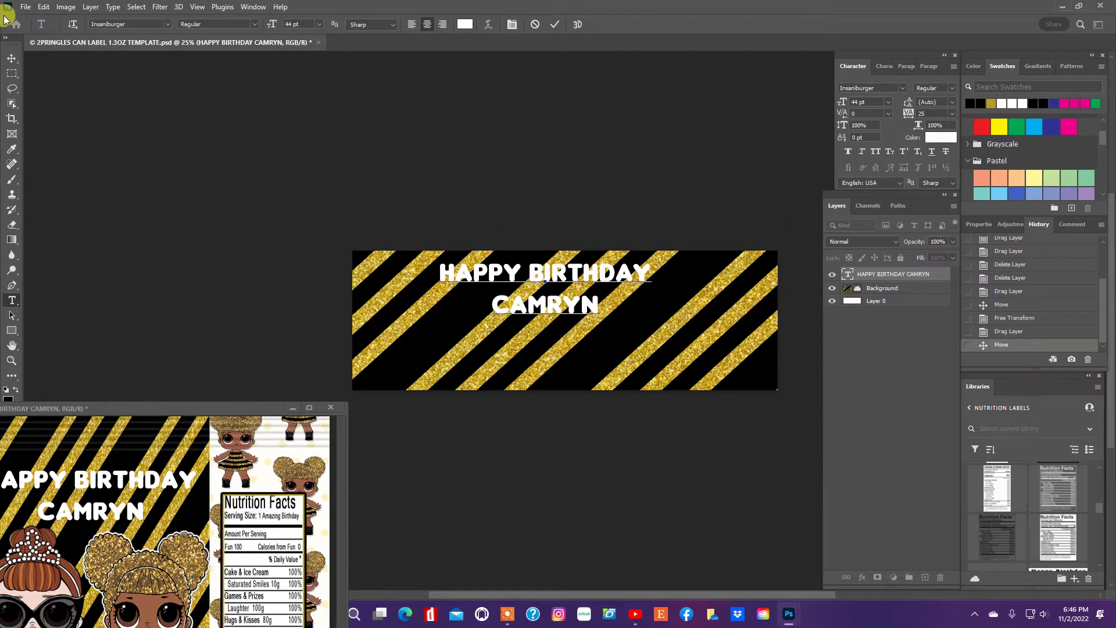
left_click(12, 59)
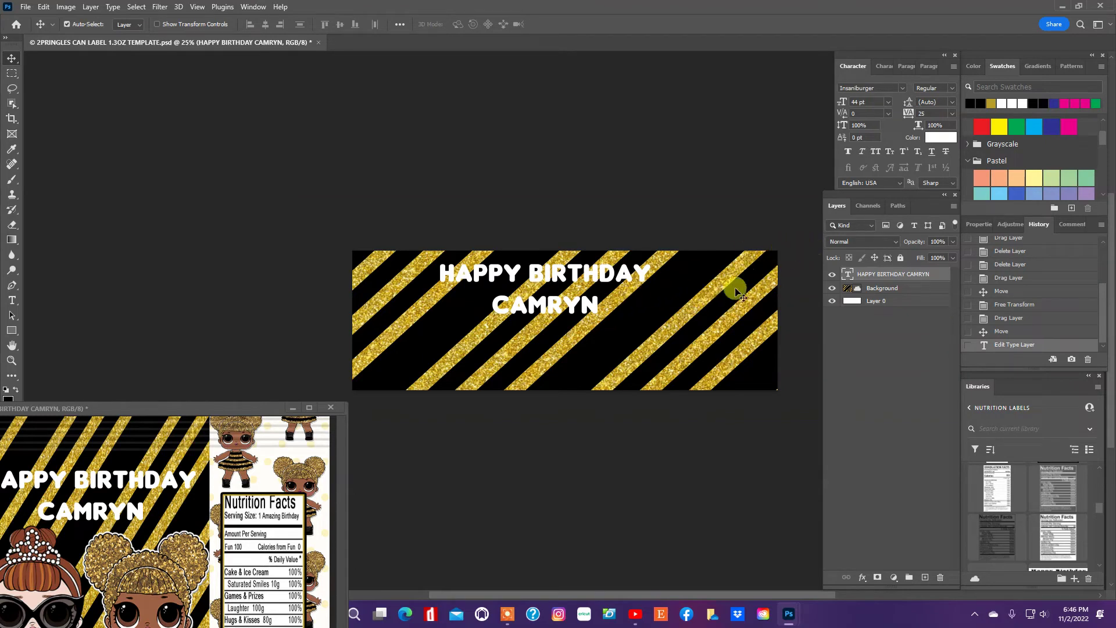
Step: Set the greeting to 36 pt with 30 pt leading
left_click(887, 103)
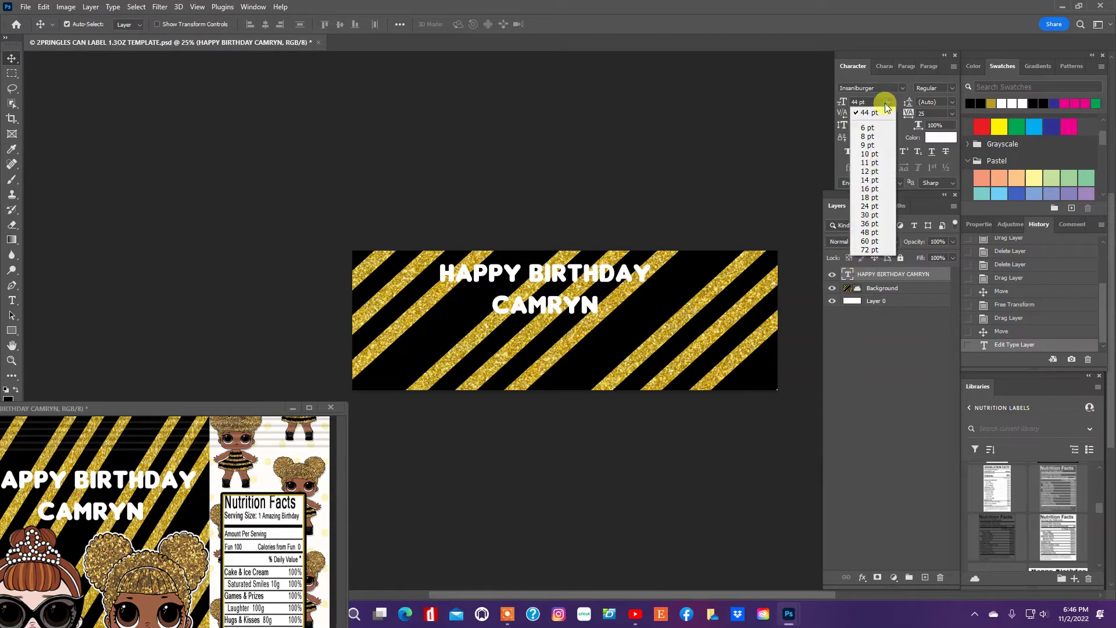
left_click(878, 229)
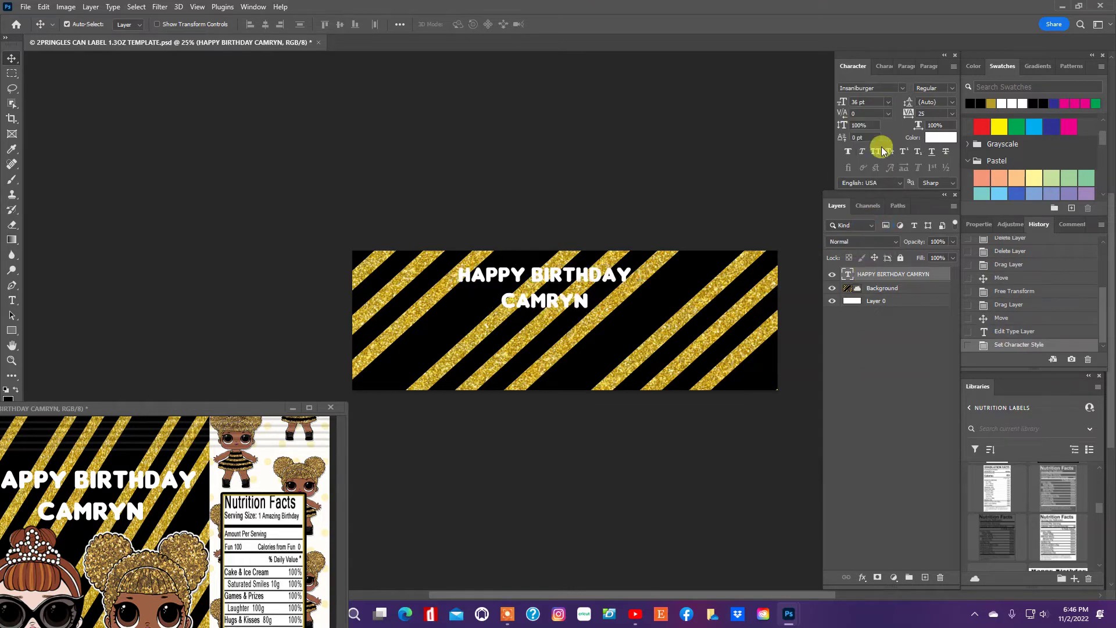
left_click(951, 102)
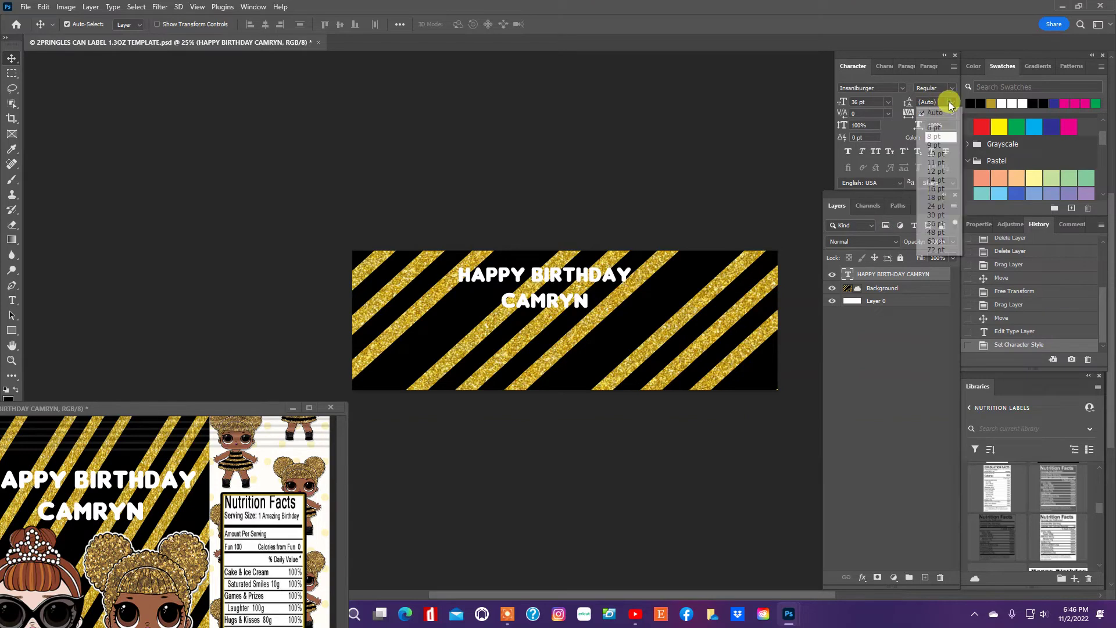
left_click(941, 207)
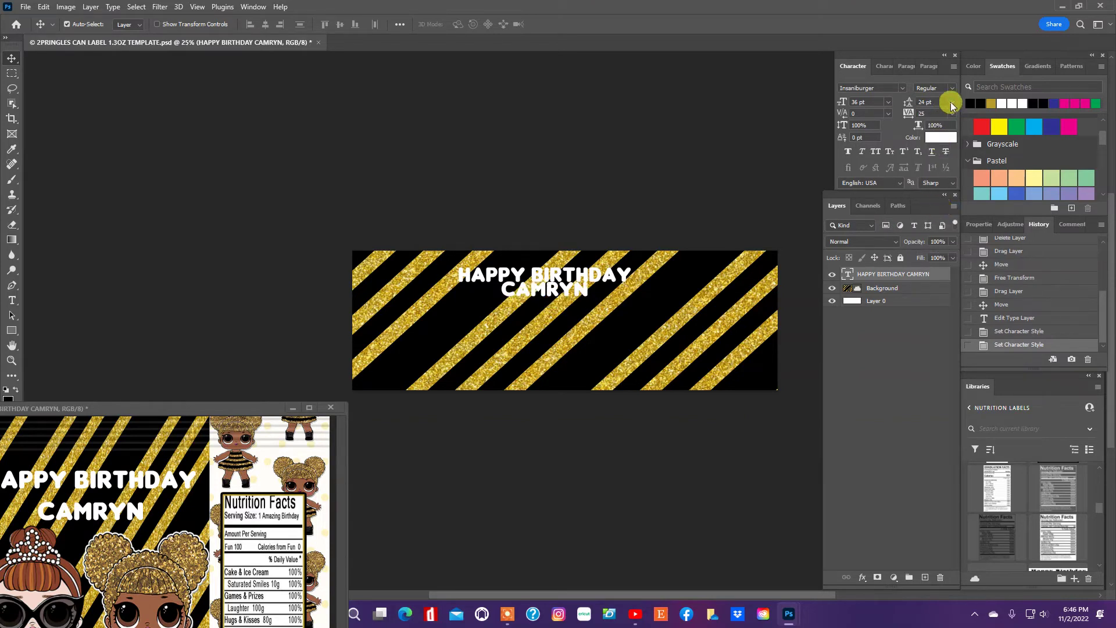
left_click(951, 103)
left_click(941, 215)
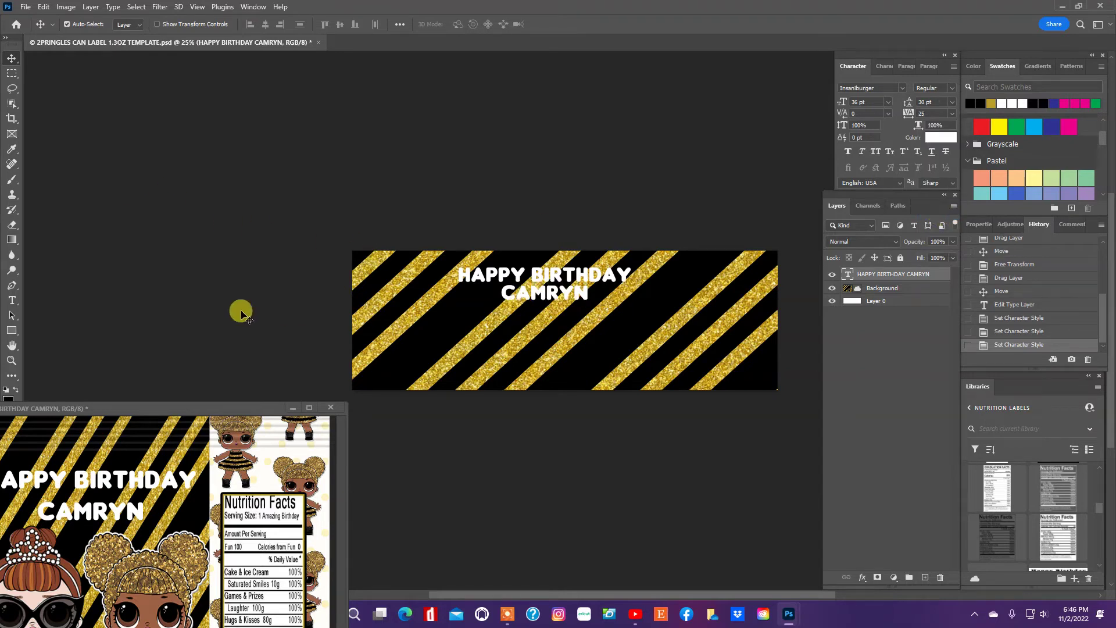
Step: Copy the sunglasses pearl-tiara doll onto the label, shrink it to about 17%, place it left of centre
left_click_drag(53, 571, 527, 367)
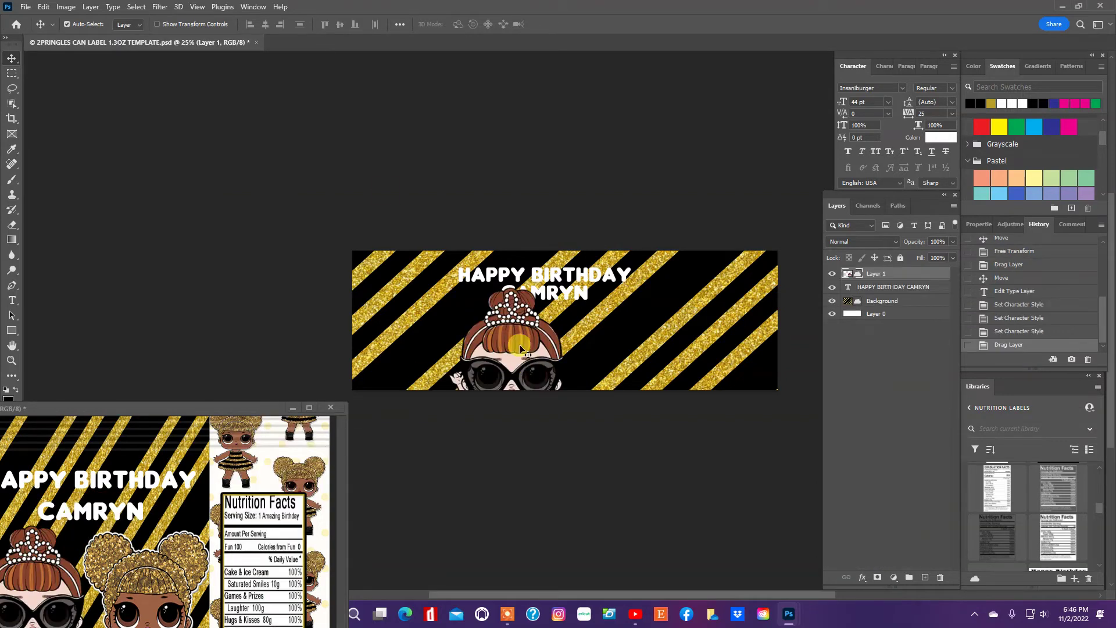
left_click(43, 6)
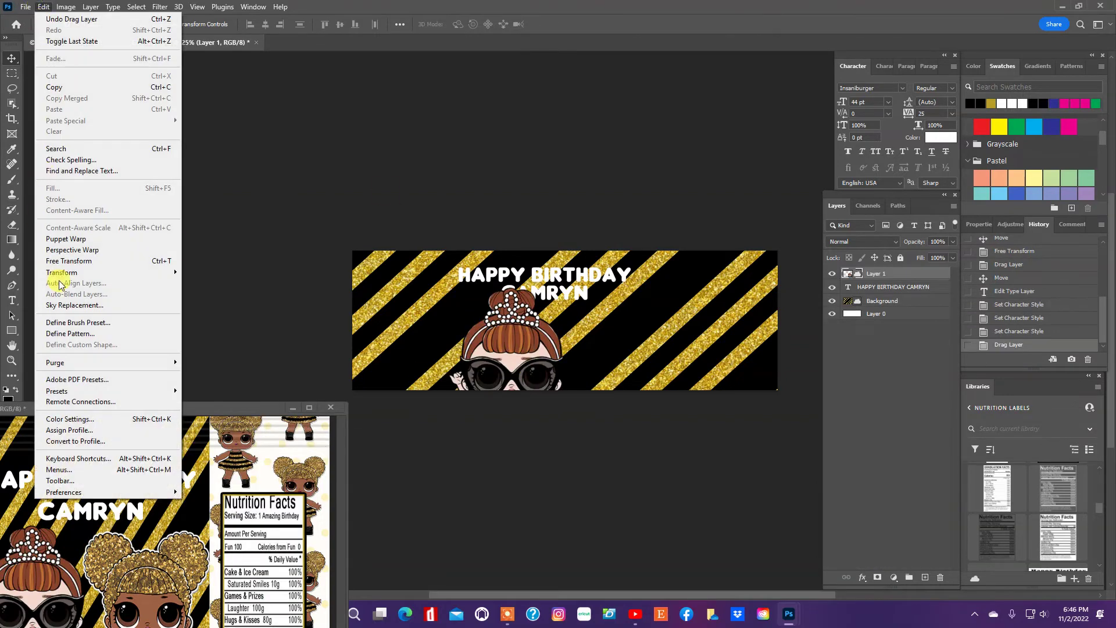
left_click(69, 260)
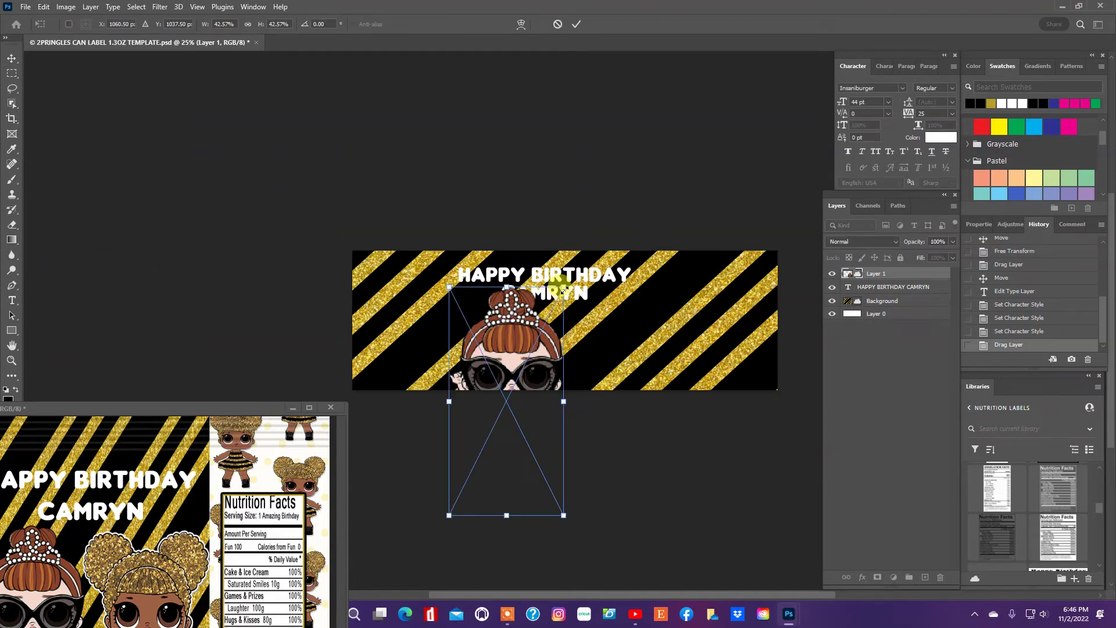
left_click_drag(564, 288, 493, 309)
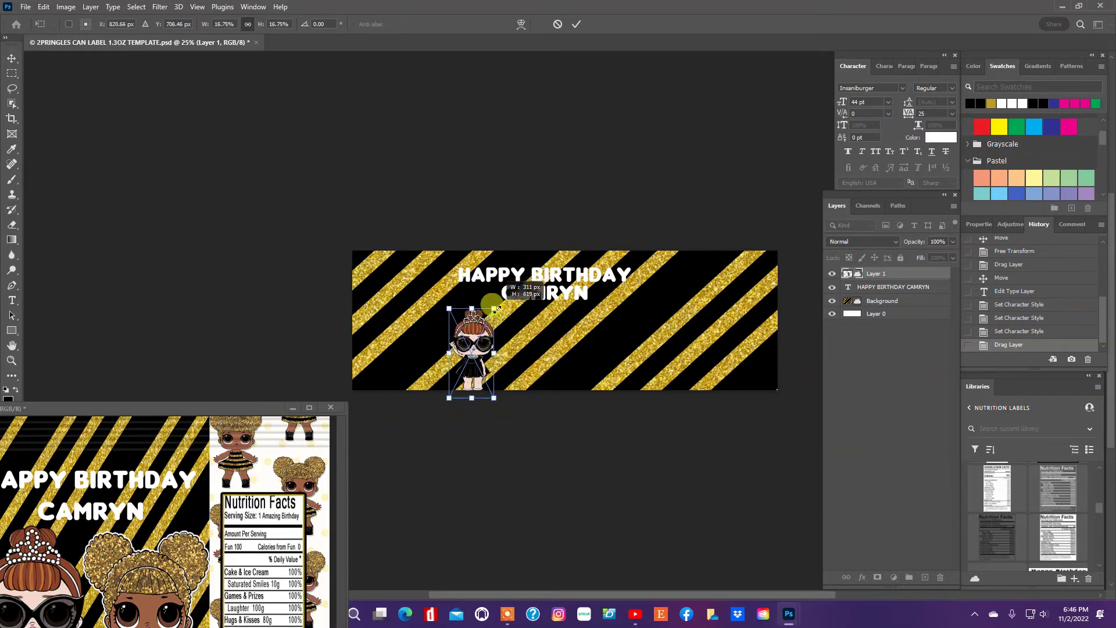
left_click_drag(478, 353, 483, 342)
key("Return")
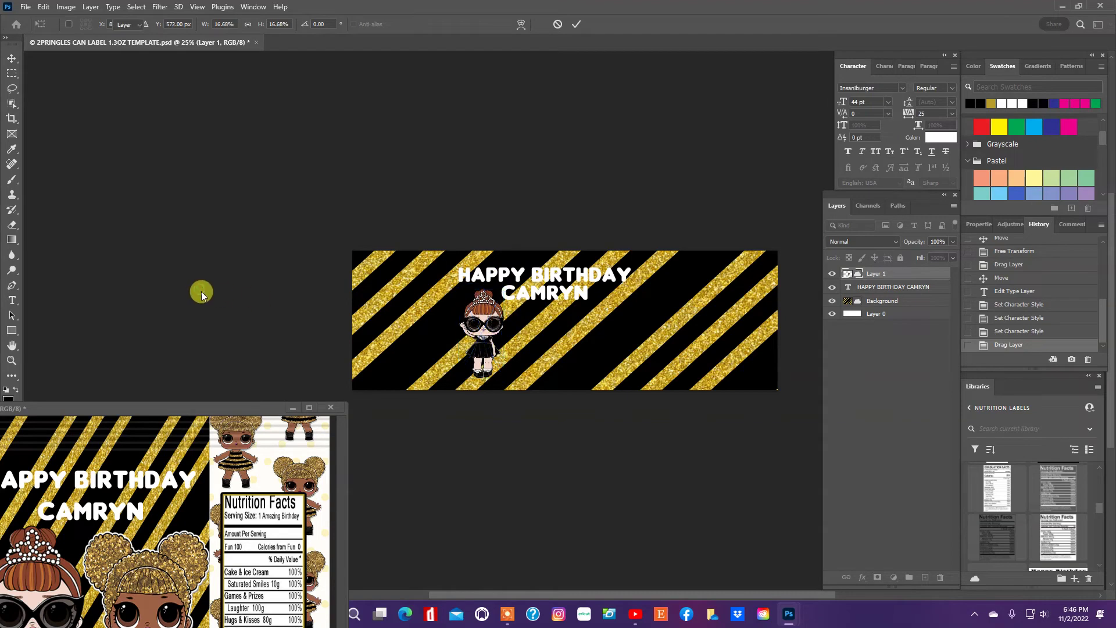
left_click(161, 592)
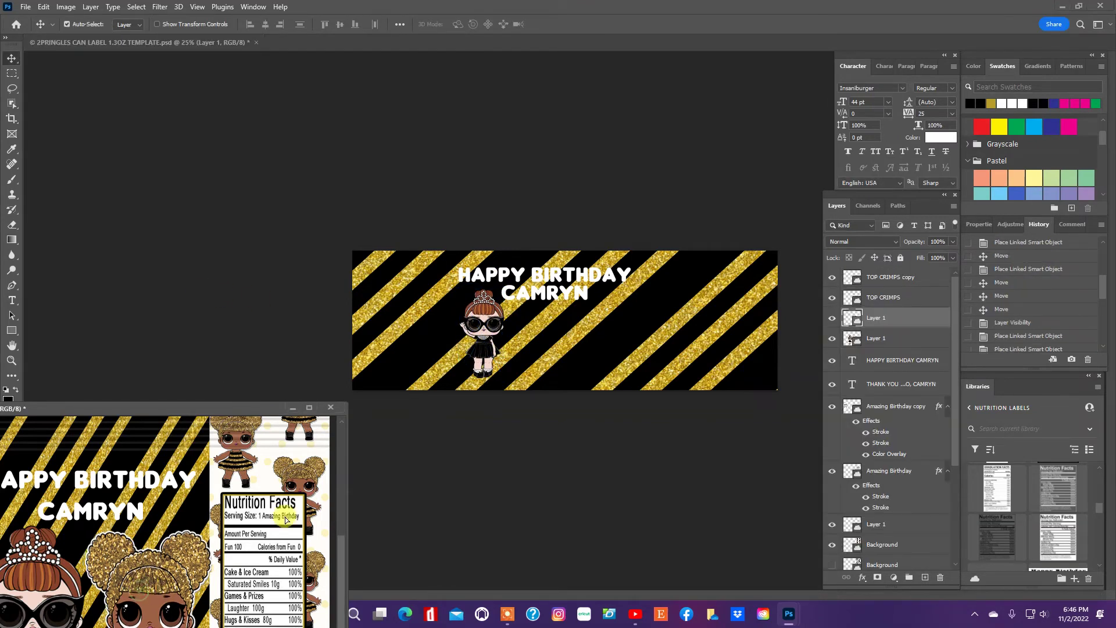
Step: Copy the gold-haired bee-outfit doll onto the label, scale it, and place it right of the first doll
left_click_drag(631, 361, 637, 335)
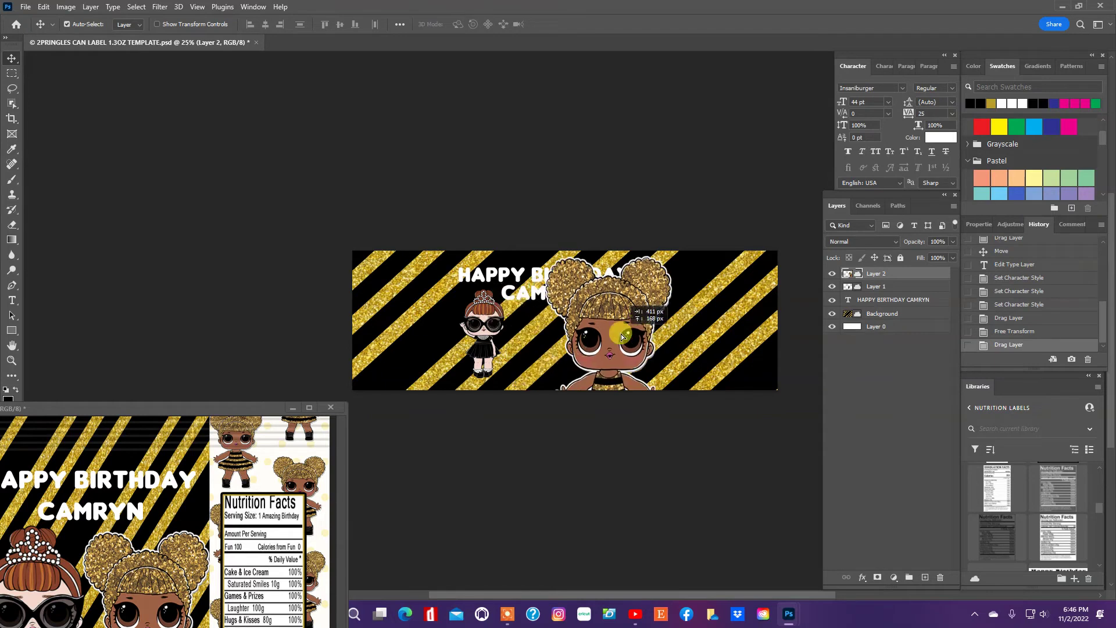
left_click(44, 6)
left_click(125, 260)
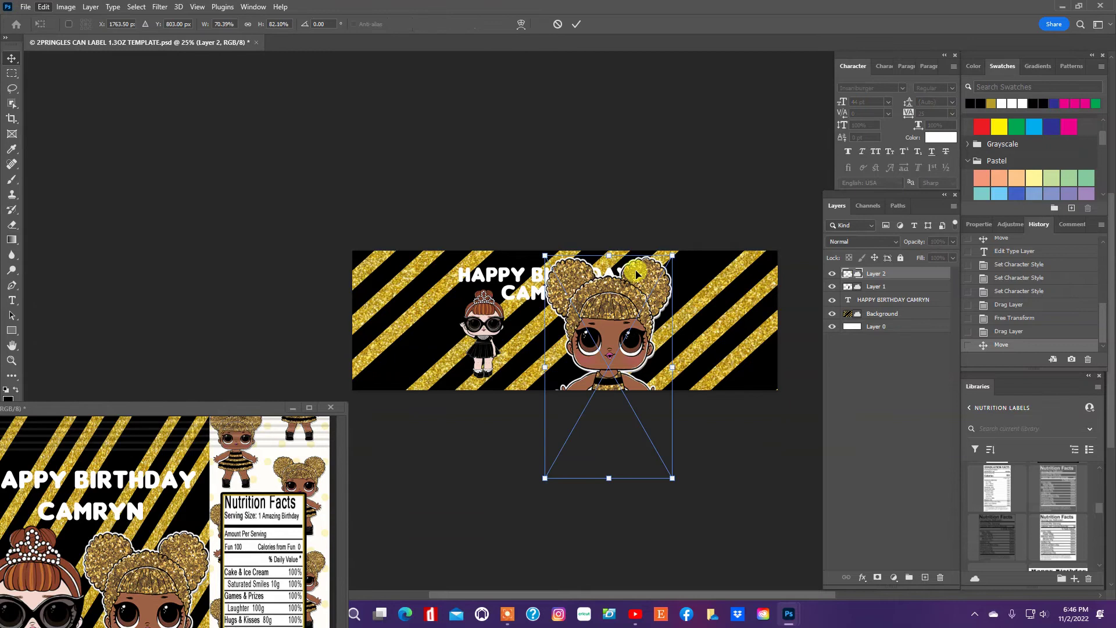
left_click_drag(667, 256, 562, 432)
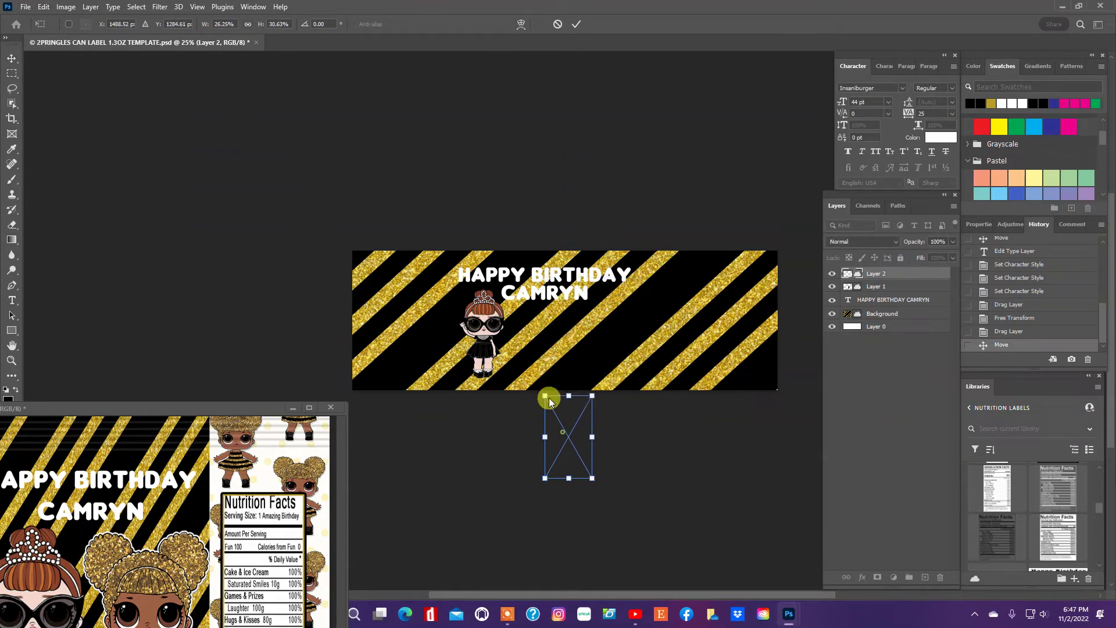
left_click_drag(548, 395, 447, 336)
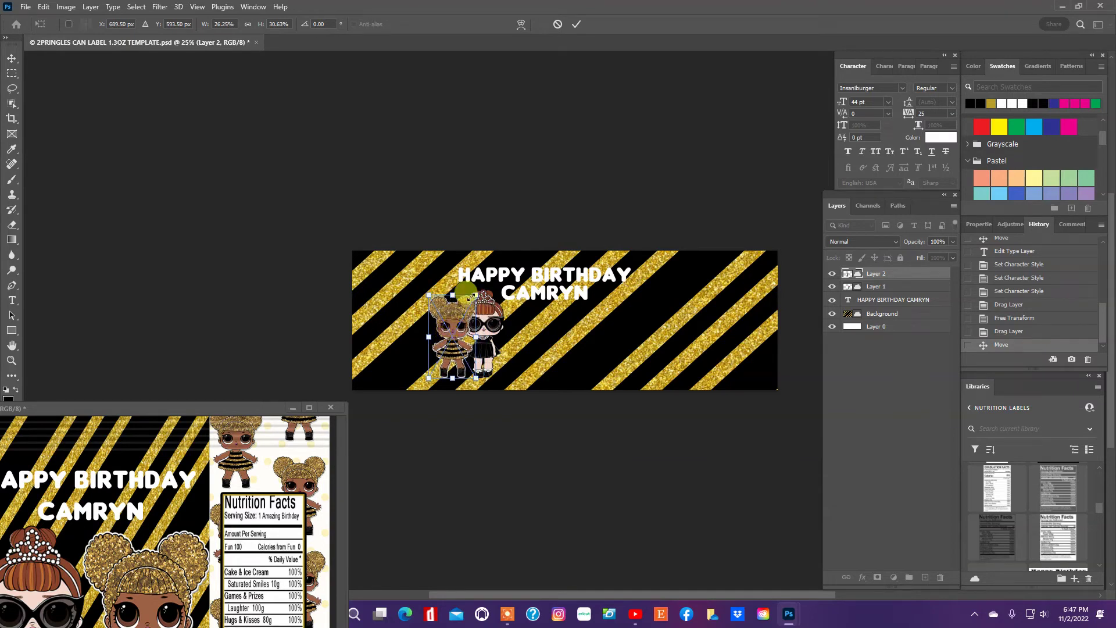
left_click_drag(473, 295, 621, 315)
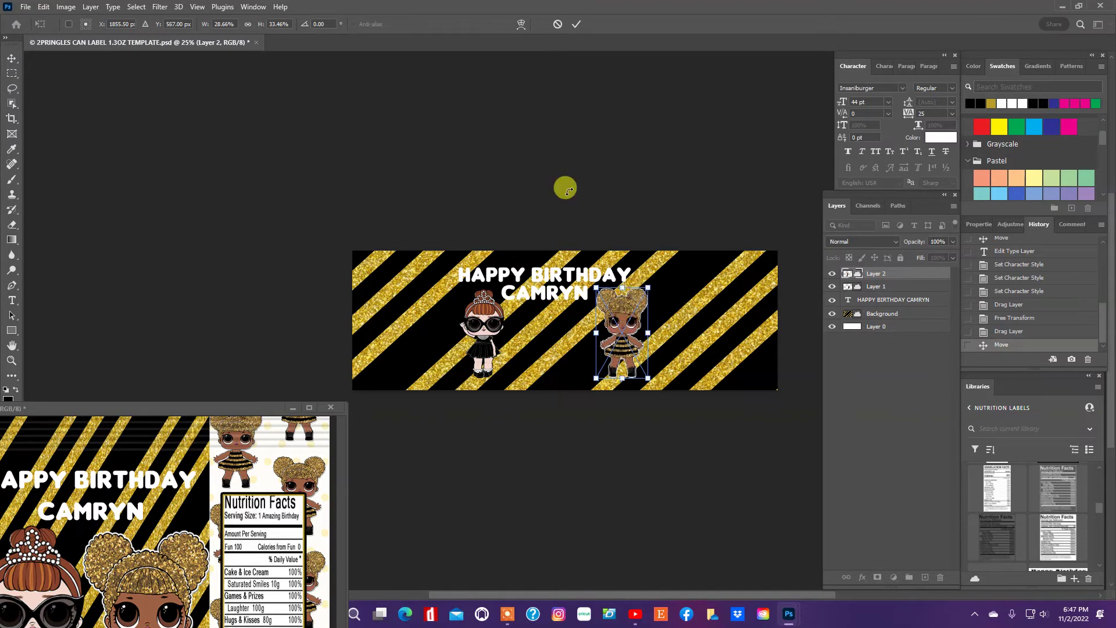
left_click(10, 58)
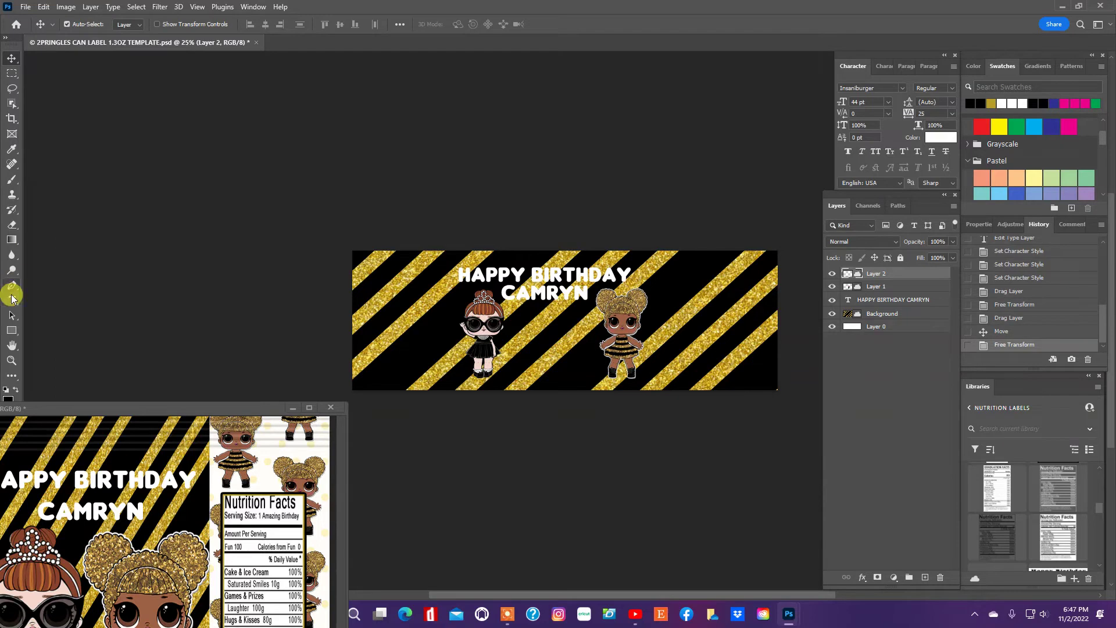
Step: Type a white '6' at 36 pt and position it on the first doll's dress
left_click(11, 299)
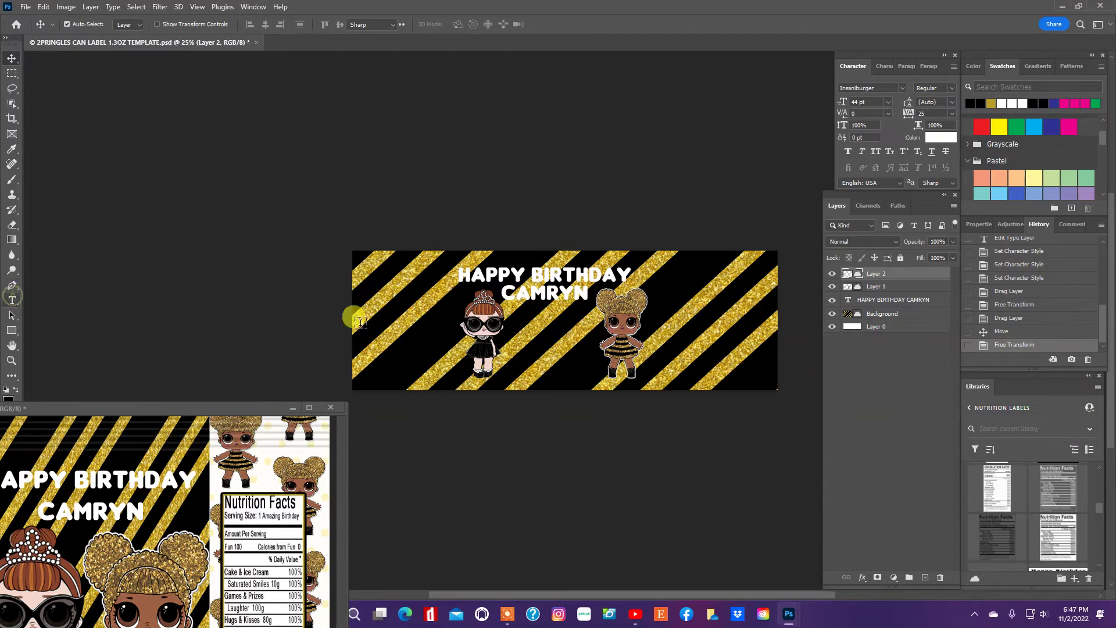
left_click(481, 346)
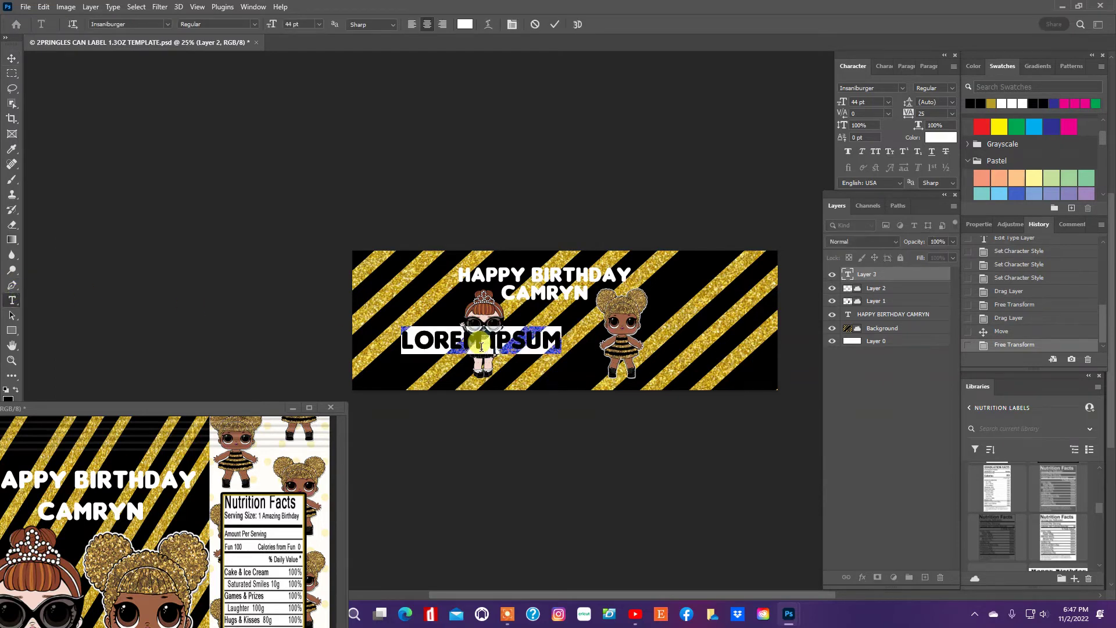
type("6")
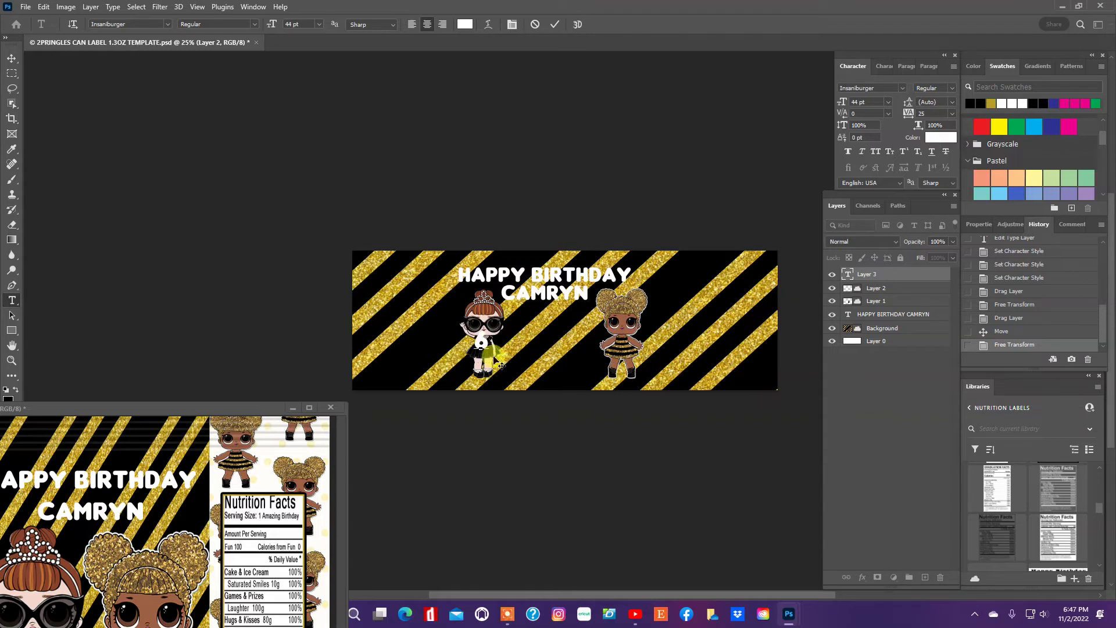
left_click(11, 58)
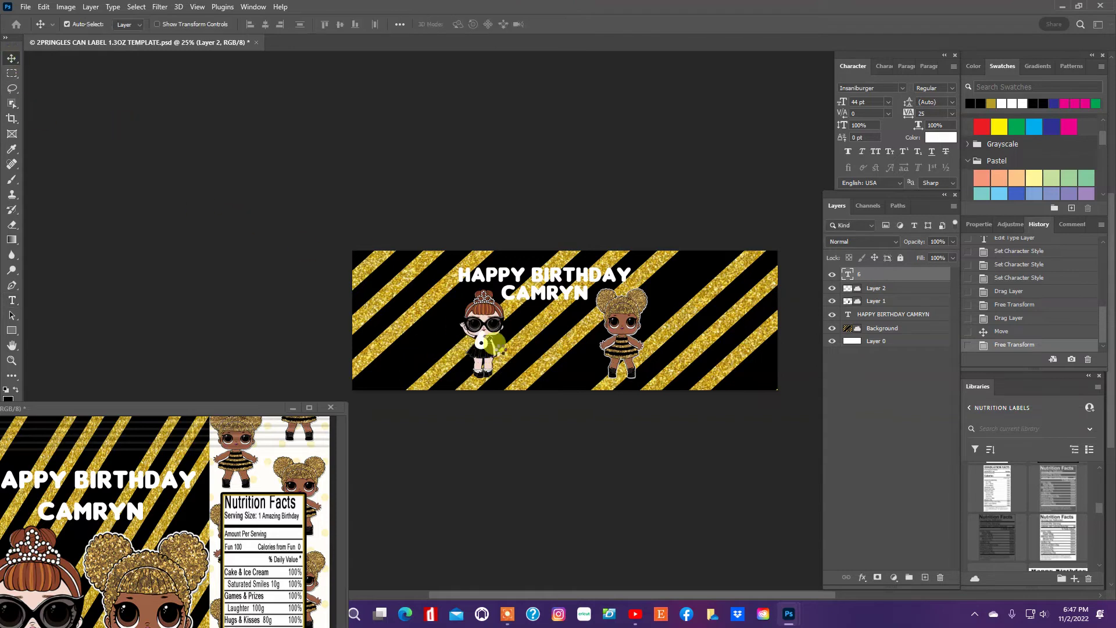
left_click_drag(483, 350, 482, 354)
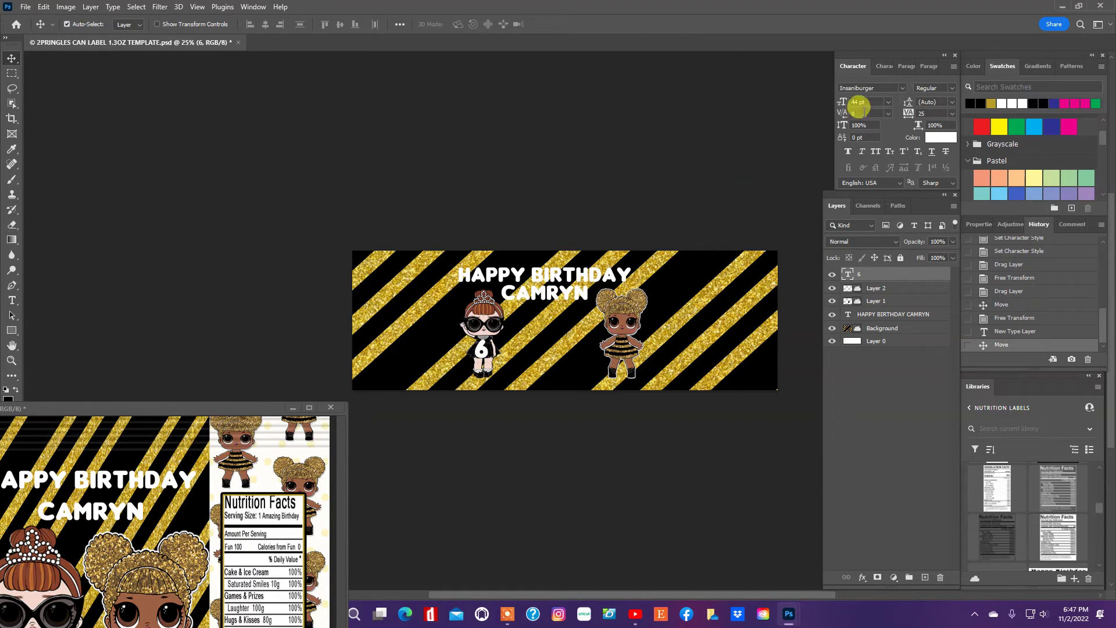
left_click(886, 103)
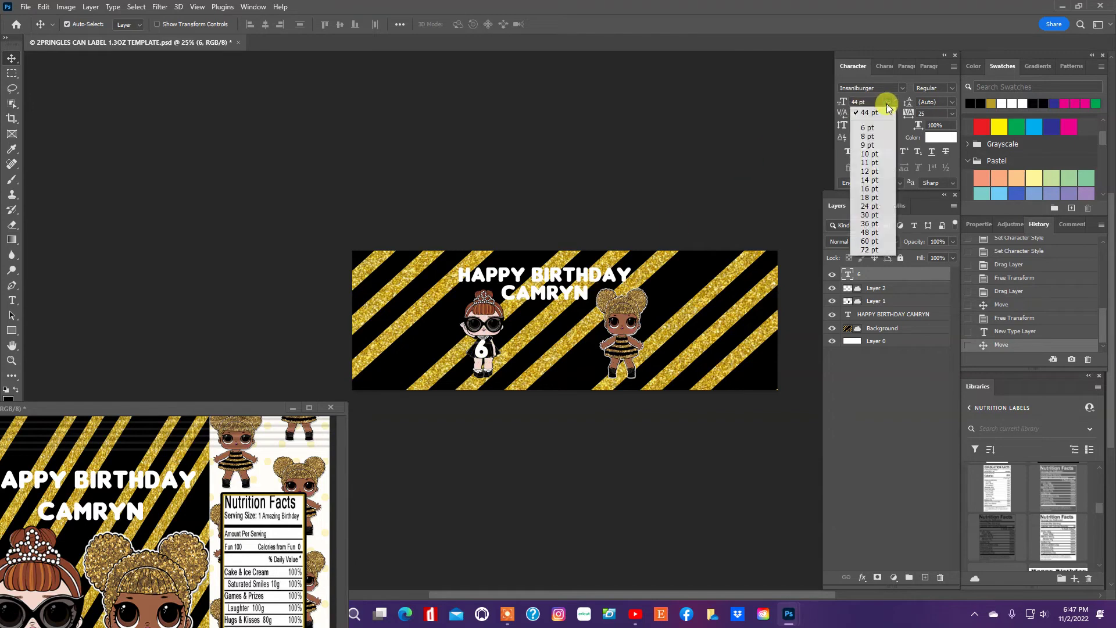
left_click(866, 223)
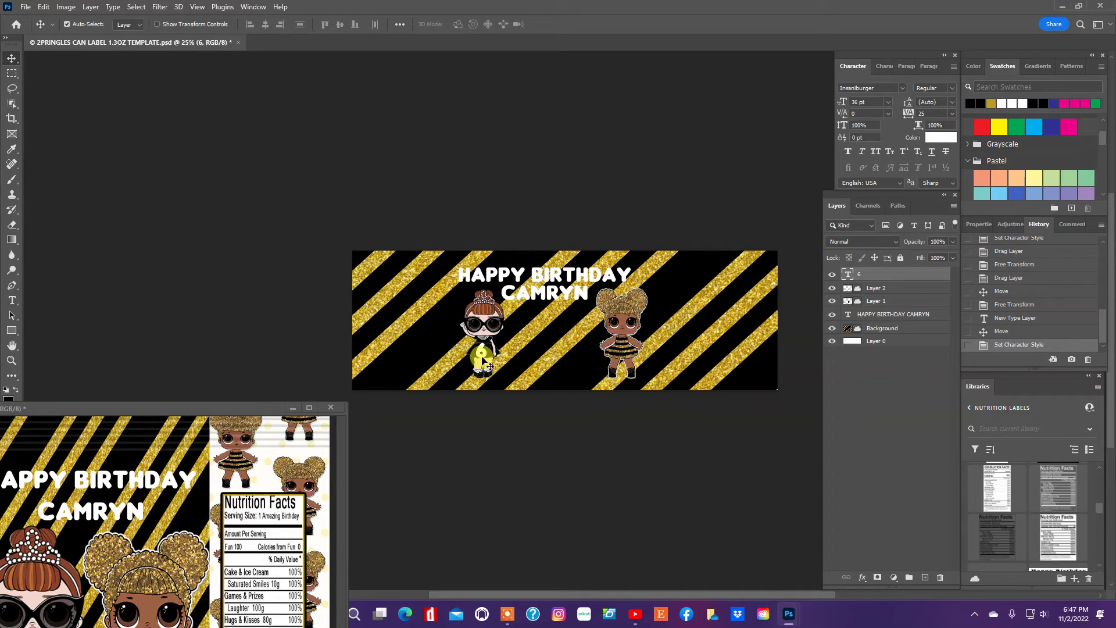
left_click_drag(489, 362, 483, 350)
left_click(458, 353)
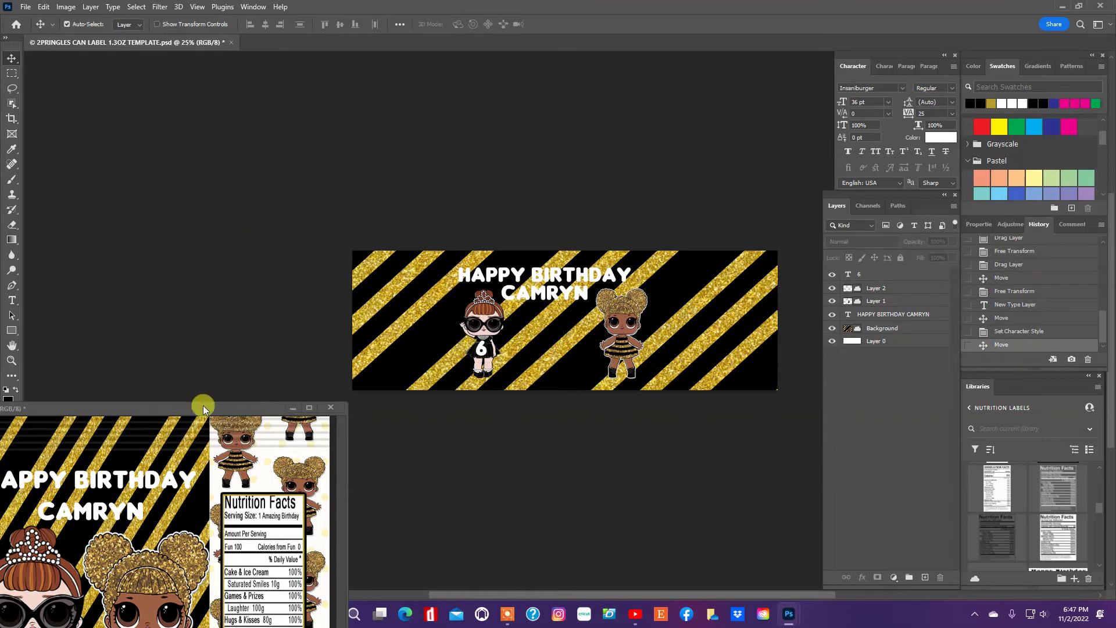
Step: Copy the LOL Surprise logo from the chip bag onto the label's lower-right area
left_click_drag(204, 401, 176, 153)
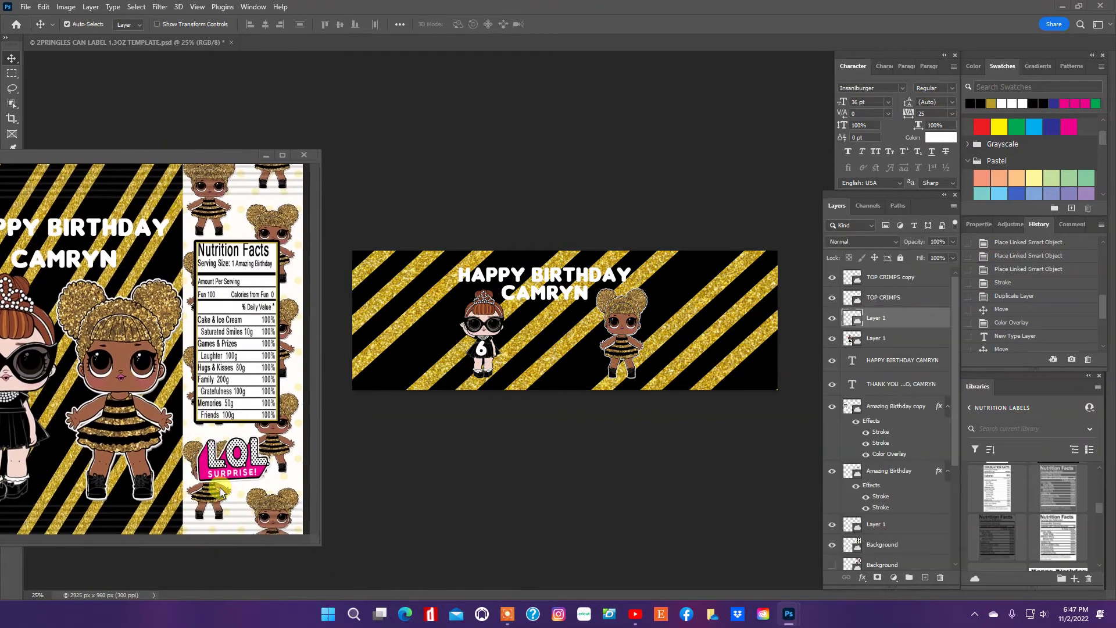
left_click(233, 482)
left_click_drag(233, 483, 620, 395)
left_click_drag(720, 369, 754, 378)
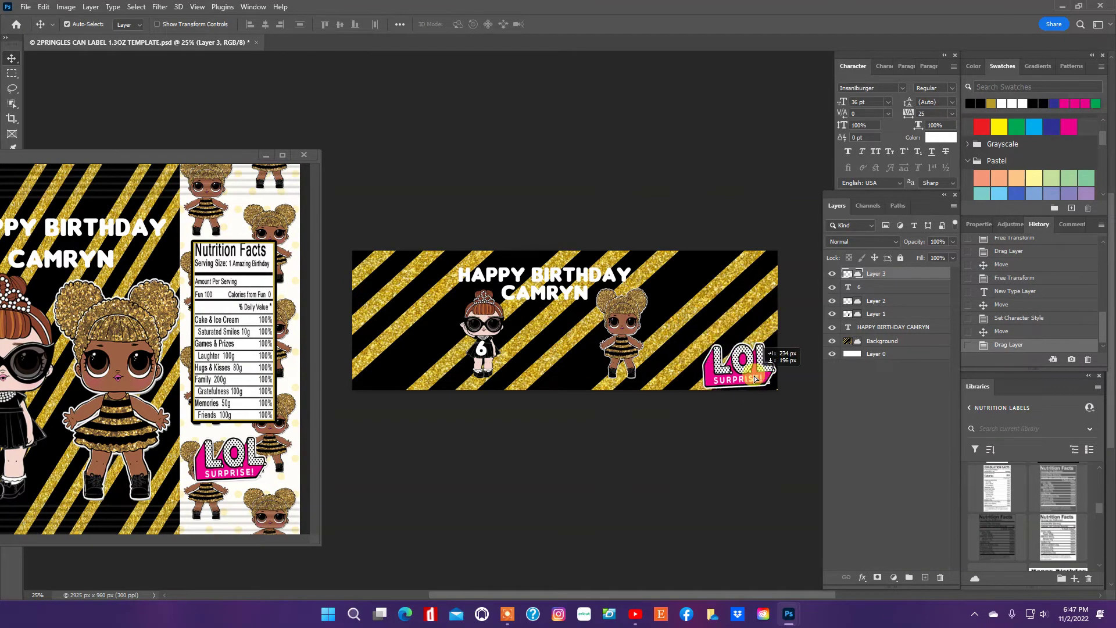
left_click_drag(754, 378, 756, 378)
Step: Shrink the LOL logo with Free Transform to fit the bottom-right corner
left_click(44, 7)
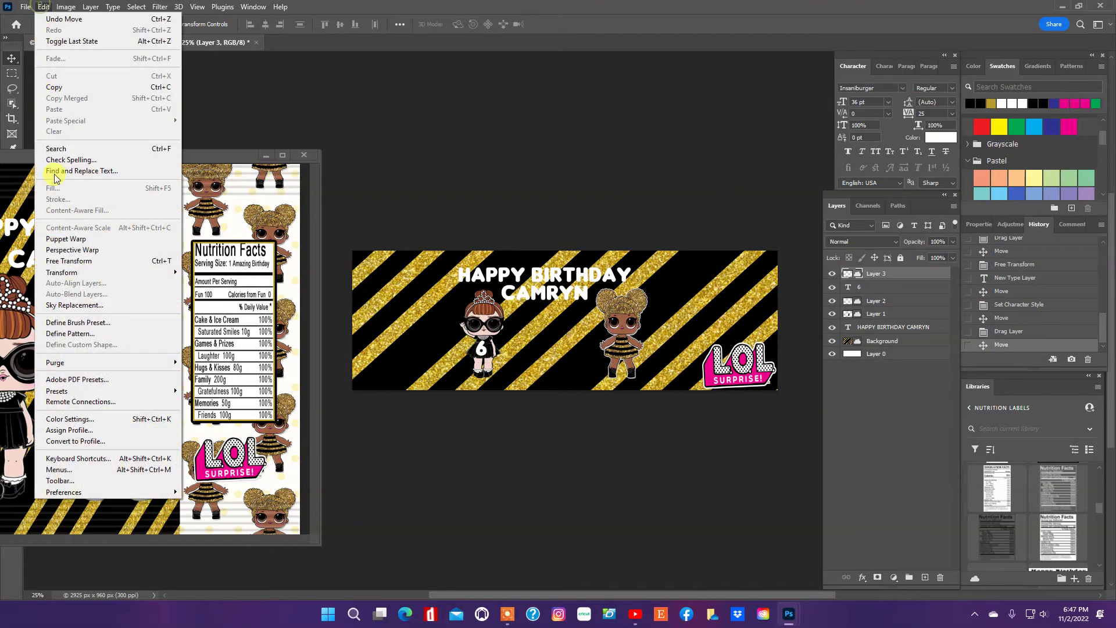
left_click(68, 260)
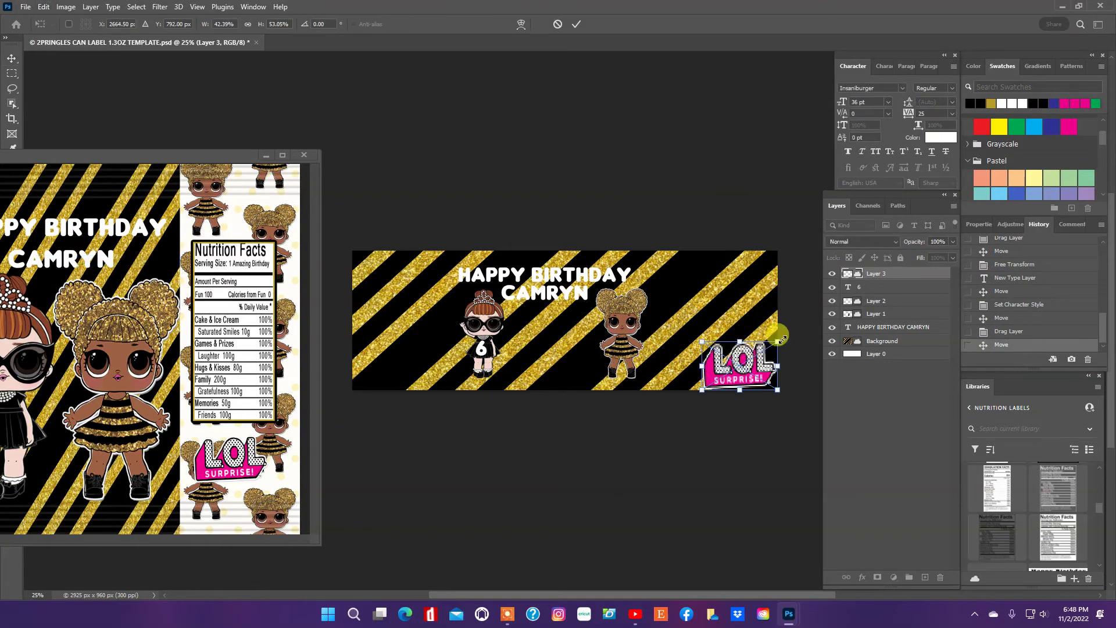
left_click_drag(778, 341, 725, 371)
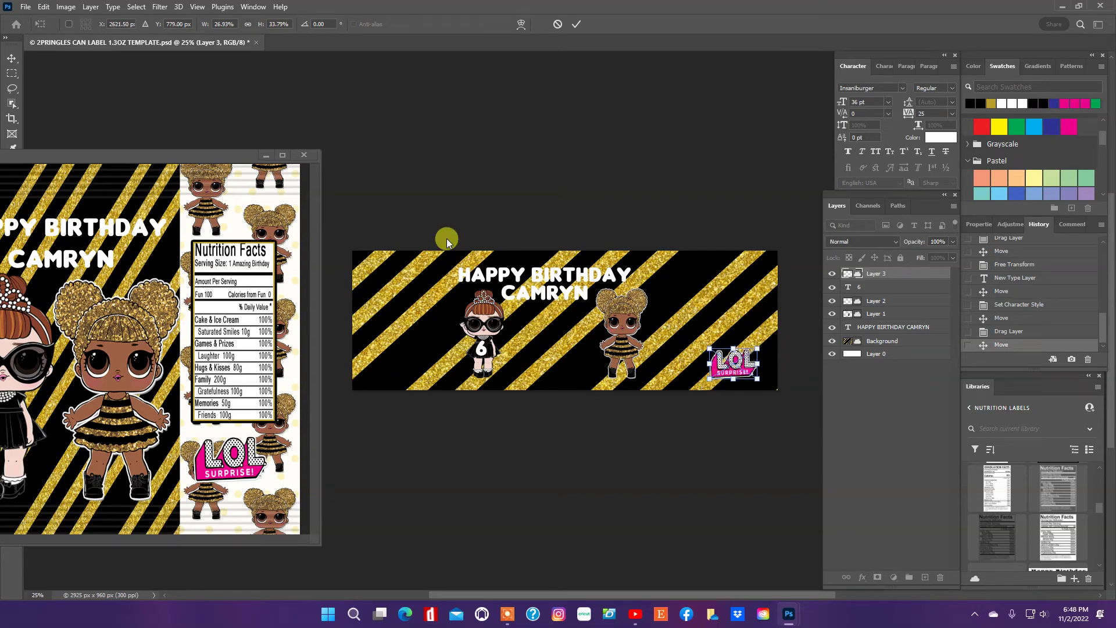
key("Return")
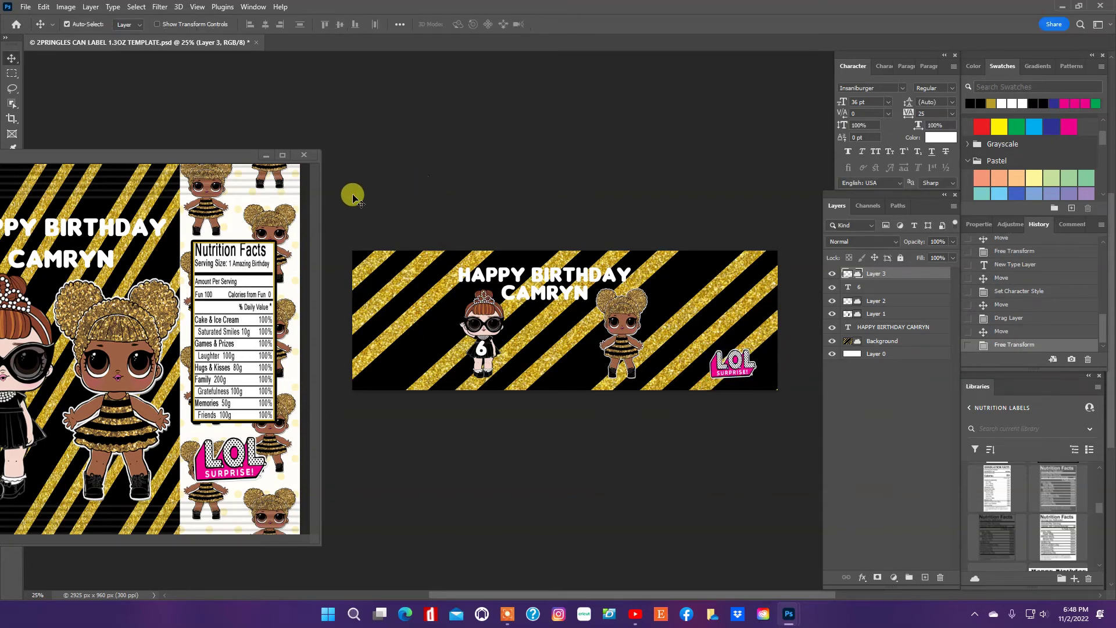
left_click_drag(201, 158, 186, 178)
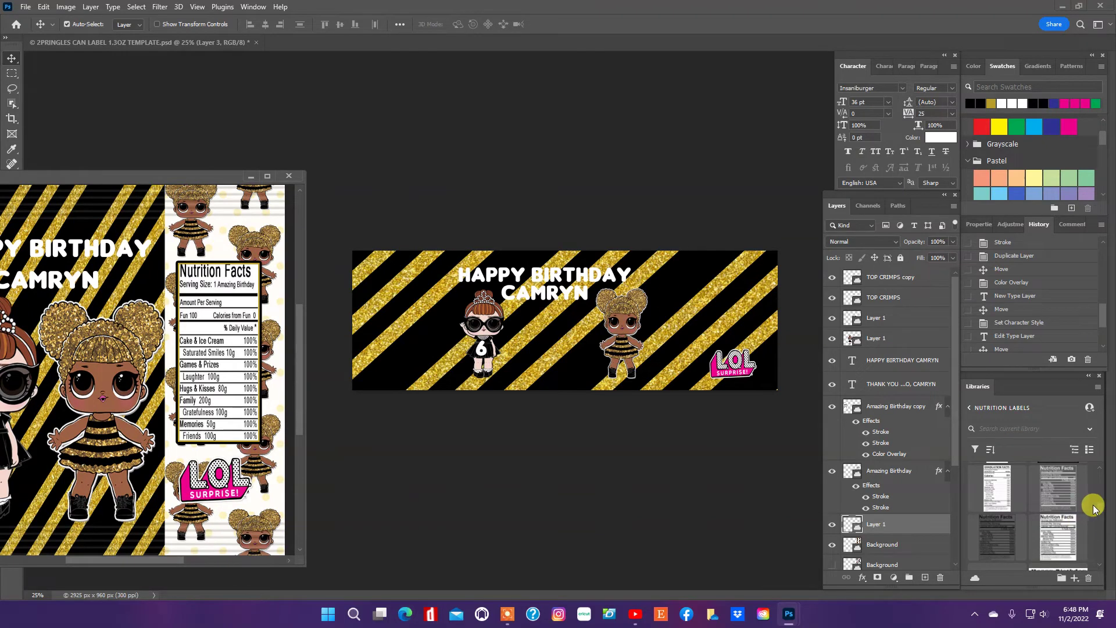
Step: Place the library barcode at the label's upper right and narrow it to fit
scroll(1098, 507, "down", 2)
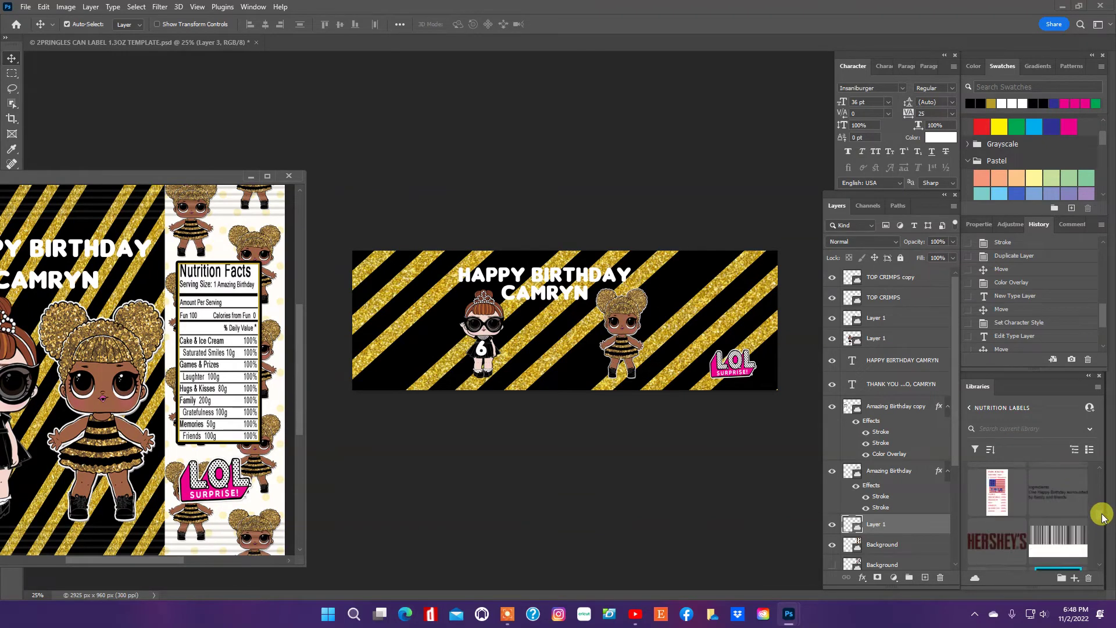
left_click_drag(1067, 547, 653, 326)
left_click_drag(749, 315, 745, 320)
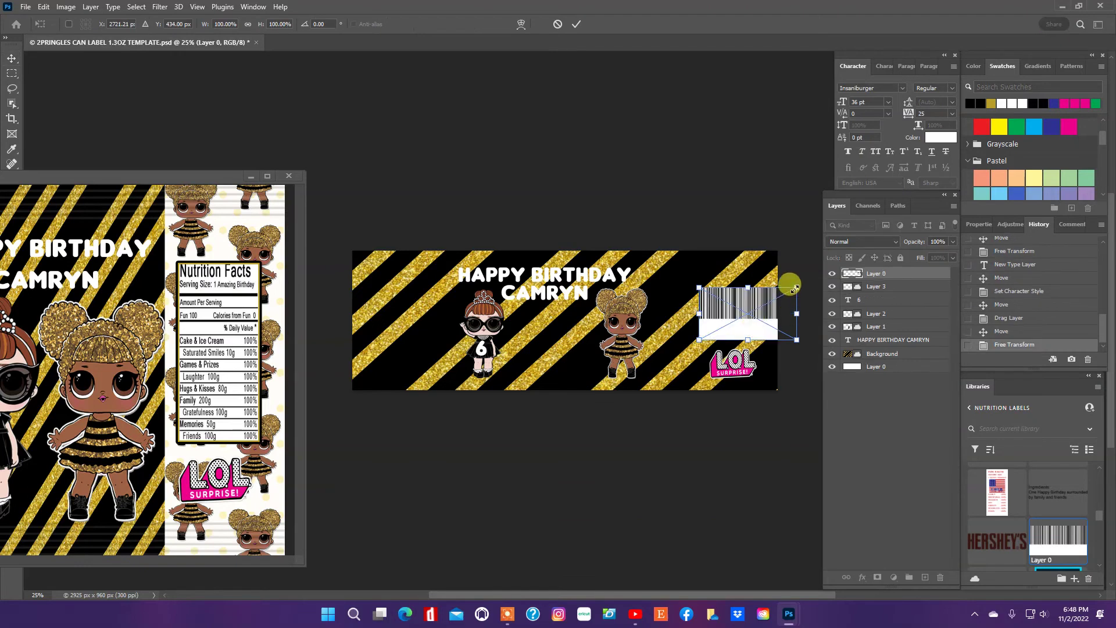
left_click_drag(795, 288, 767, 288)
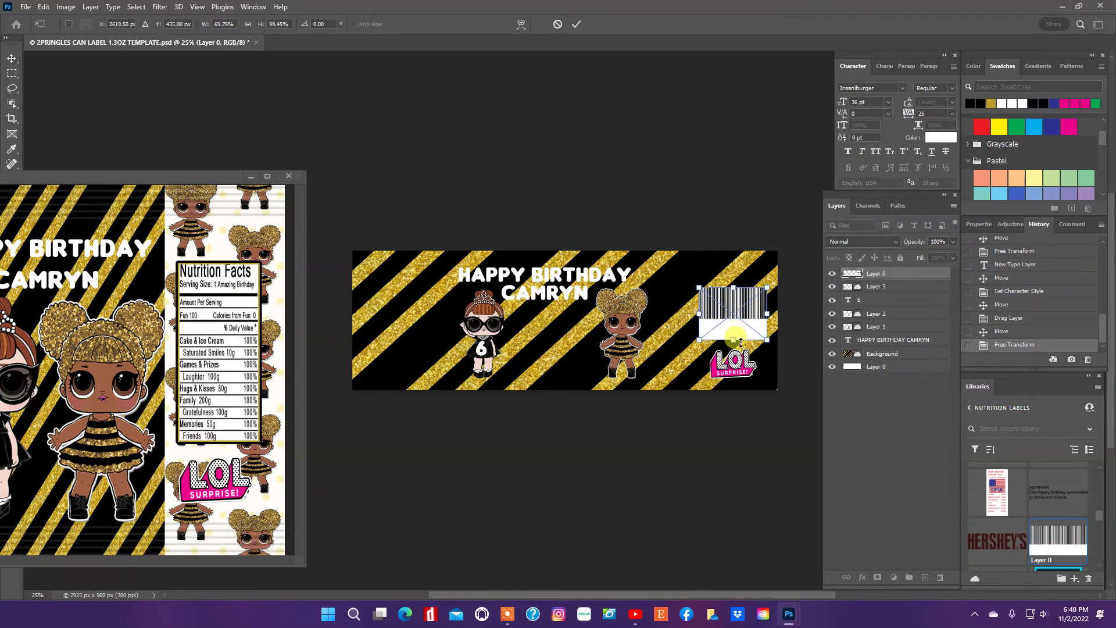
left_click(12, 60)
Step: Move the LOL logo between the two dolls and enlarge it with Free Transform
left_click(741, 370)
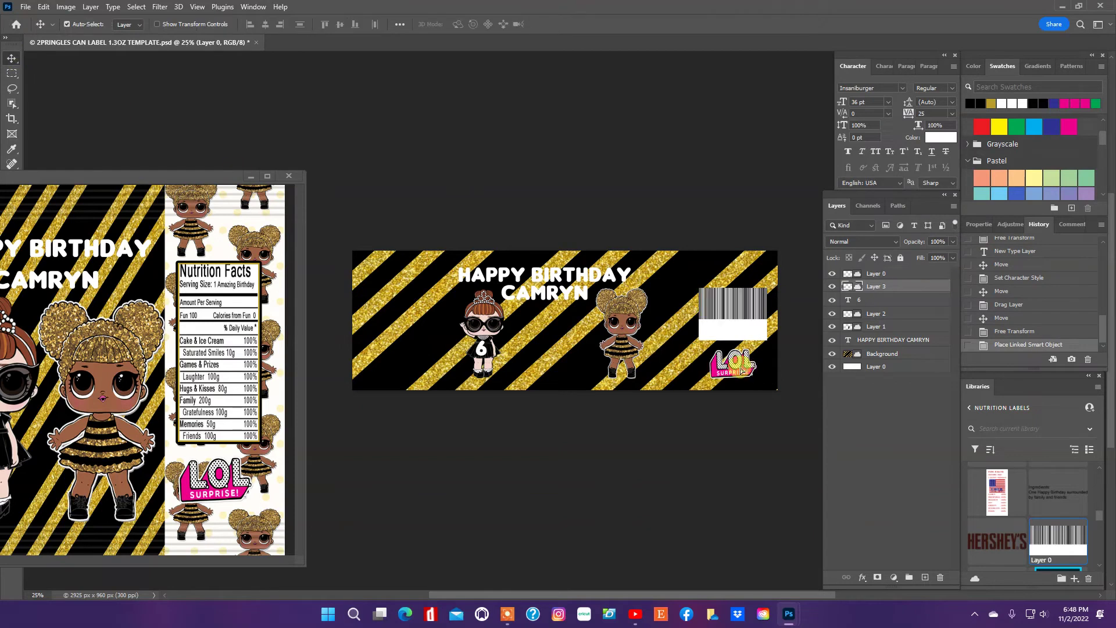
left_click_drag(741, 370, 560, 363)
left_click(43, 8)
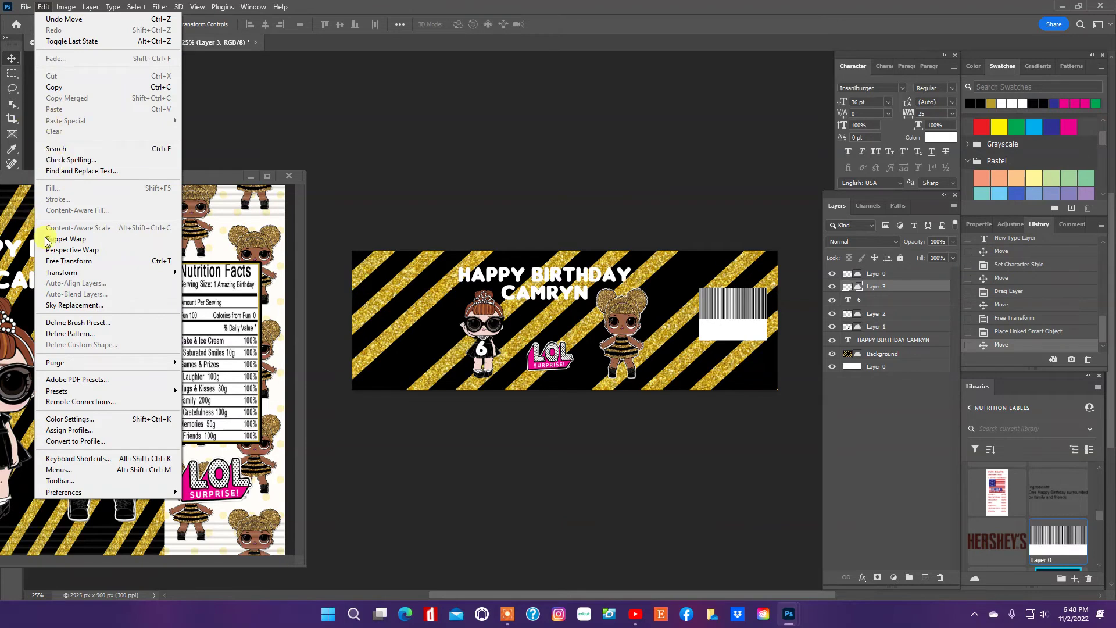
left_click(53, 261)
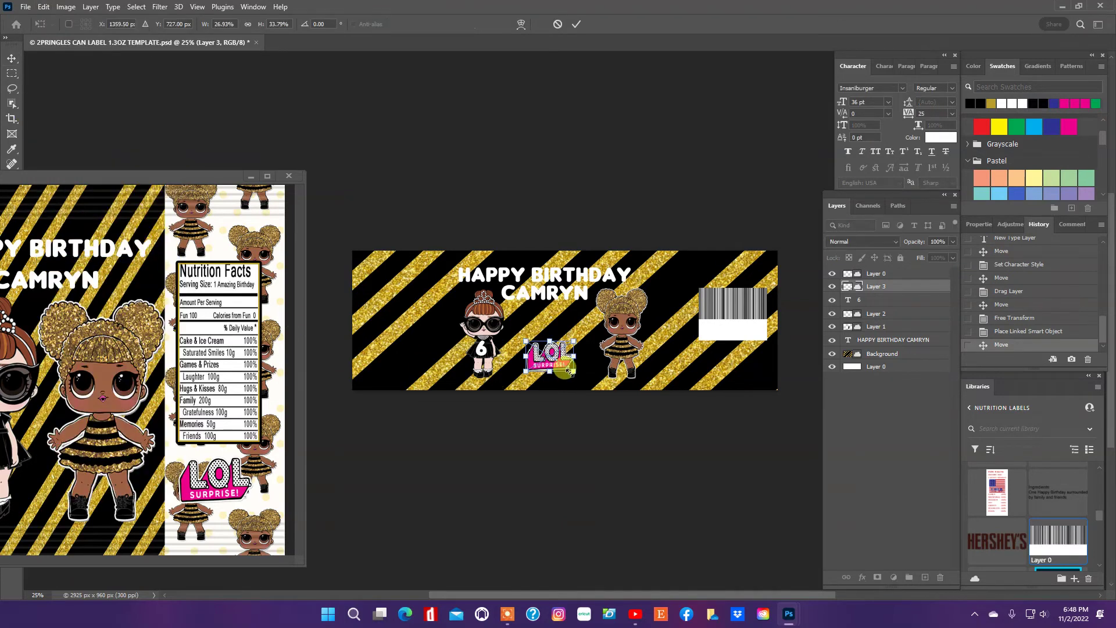
mouse_move(573, 371)
left_mouse_down()
mouse_move(588, 384)
mouse_move(542, 375)
mouse_move(551, 375)
left_mouse_up()
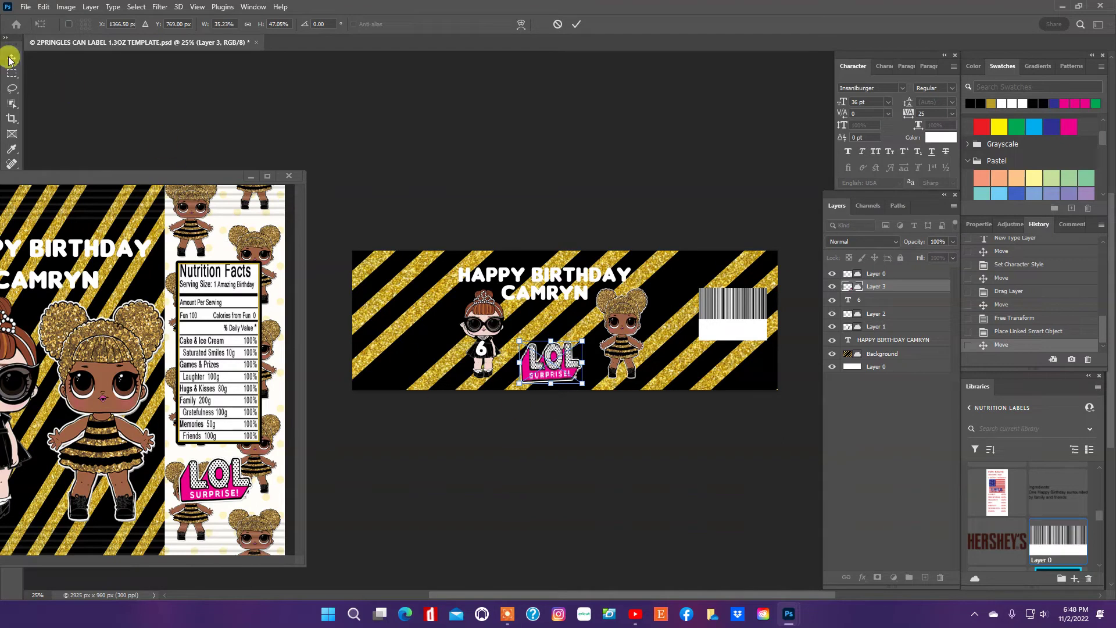
left_click(479, 235)
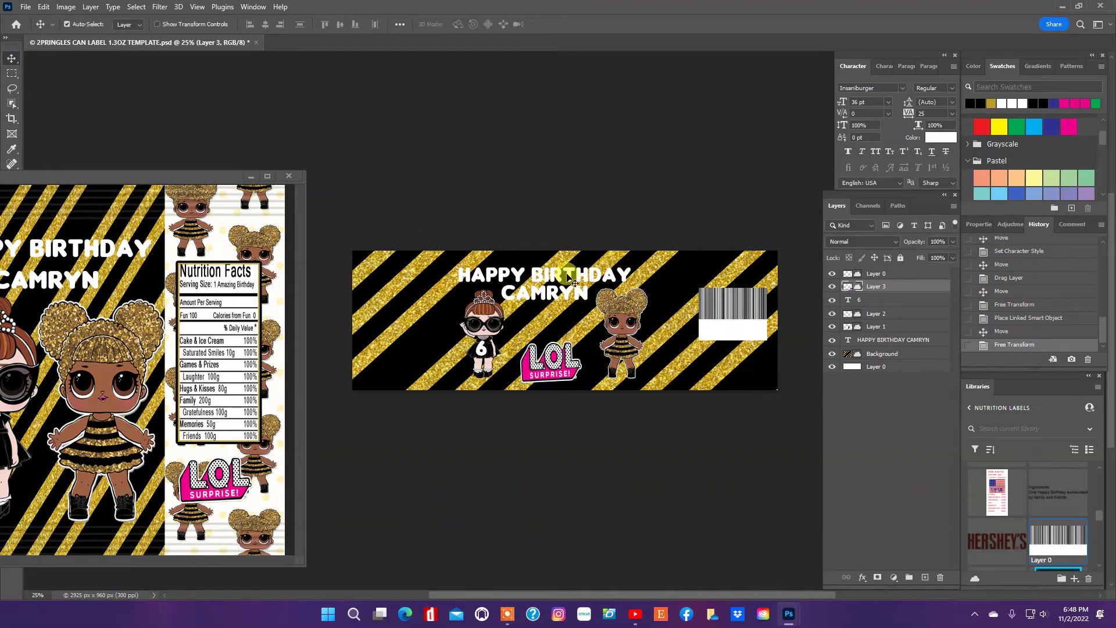
left_click(572, 282)
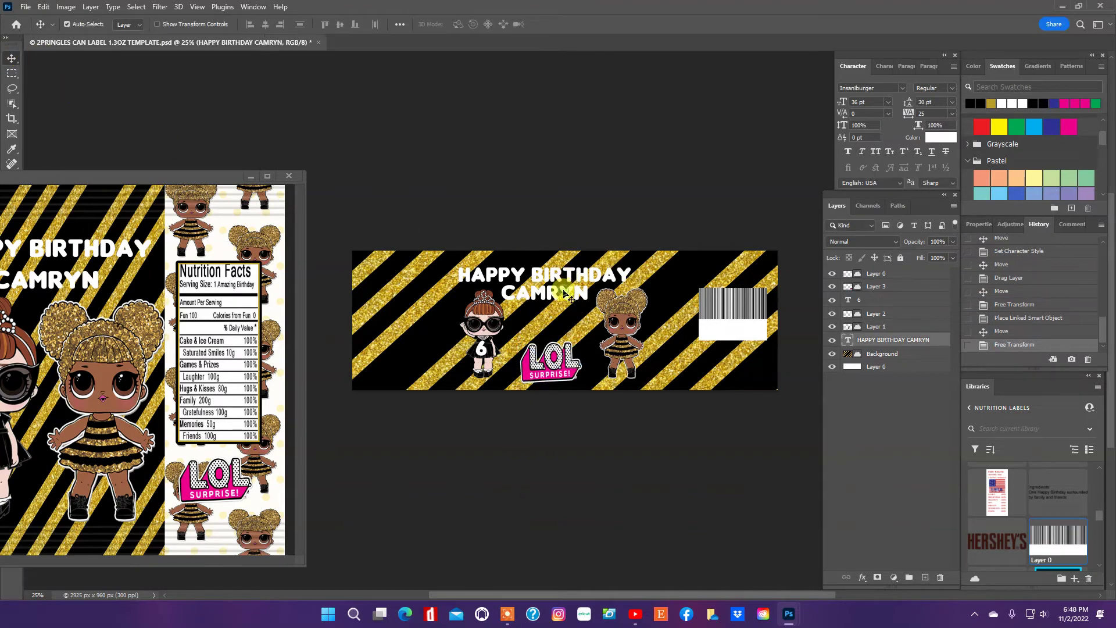
Step: Nudge the birthday heading right, then move the barcode into the bottom-right corner and shrink it
left_click_drag(566, 293, 570, 291)
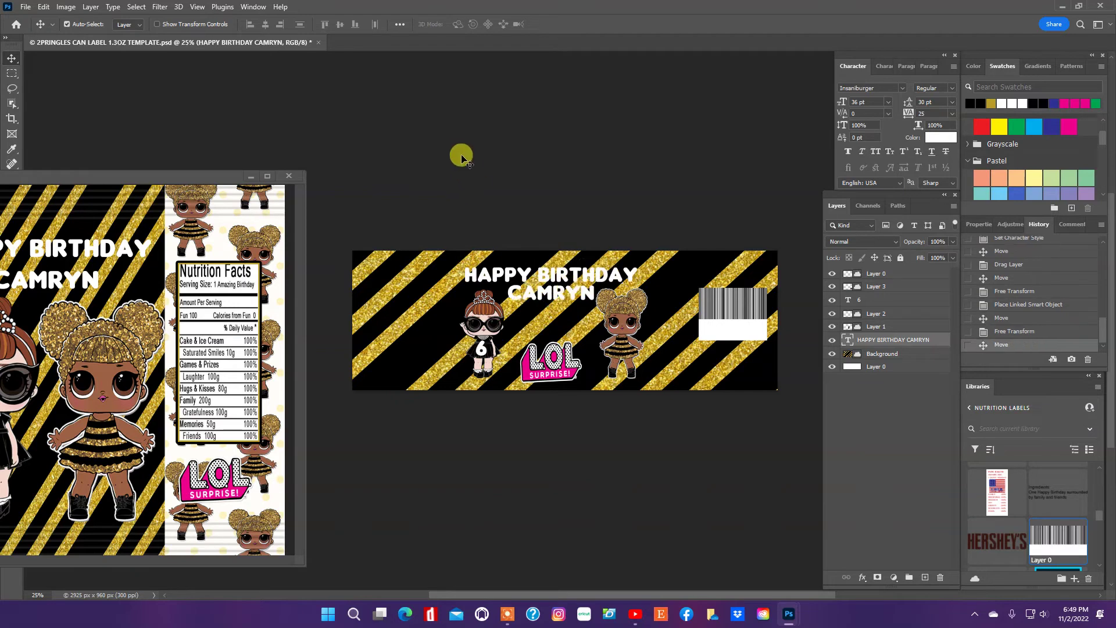
left_click(597, 211)
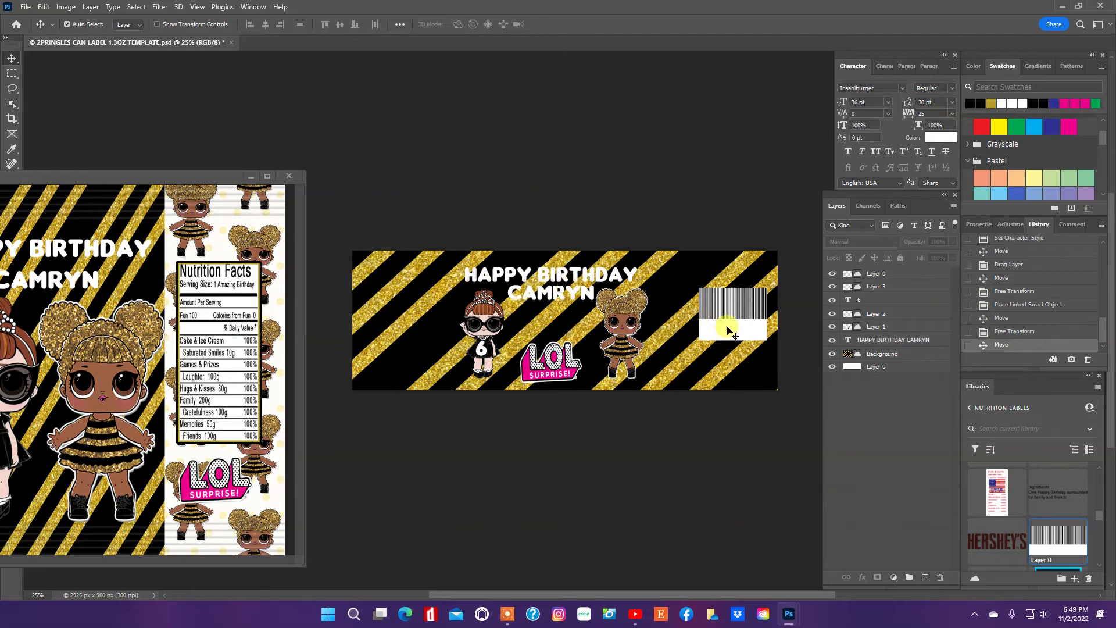
left_click_drag(731, 331, 728, 367)
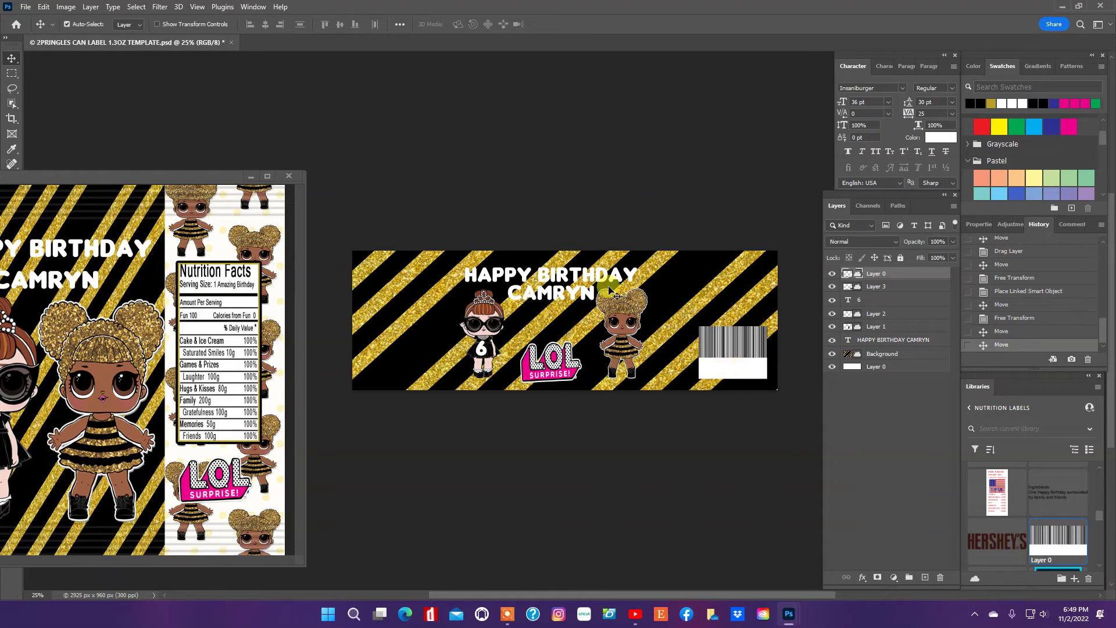
left_click(44, 7)
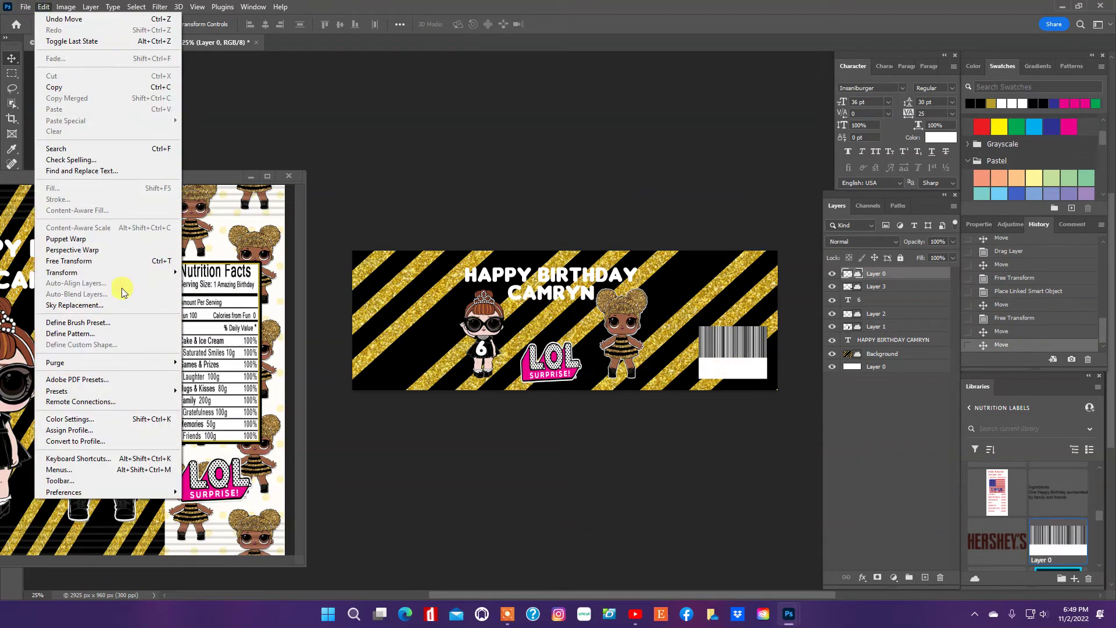
left_click(91, 266)
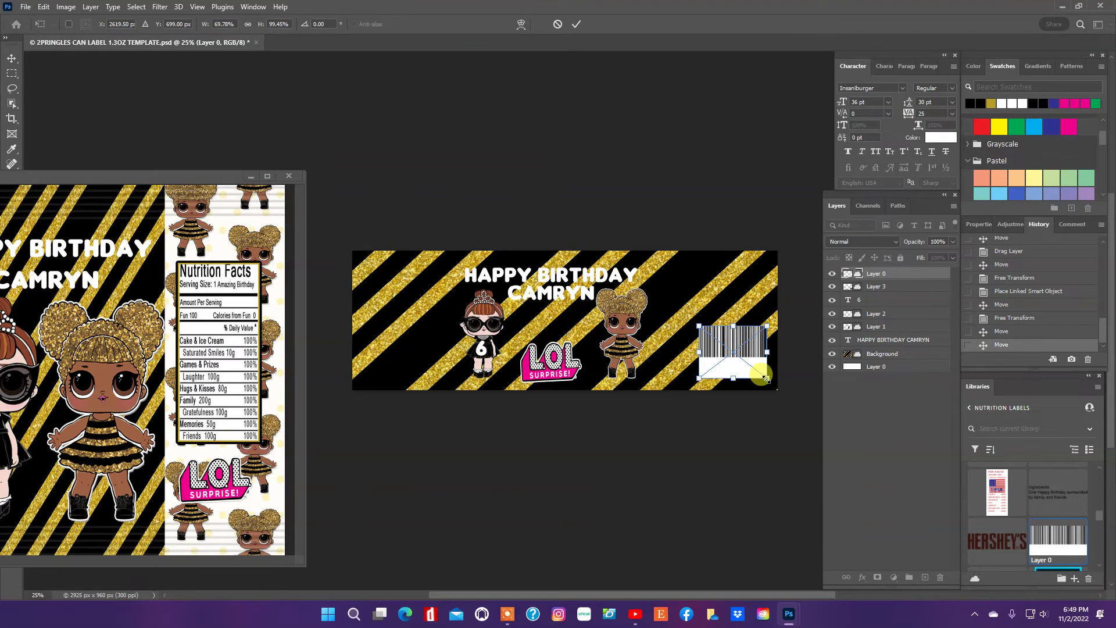
left_click_drag(764, 378, 743, 366)
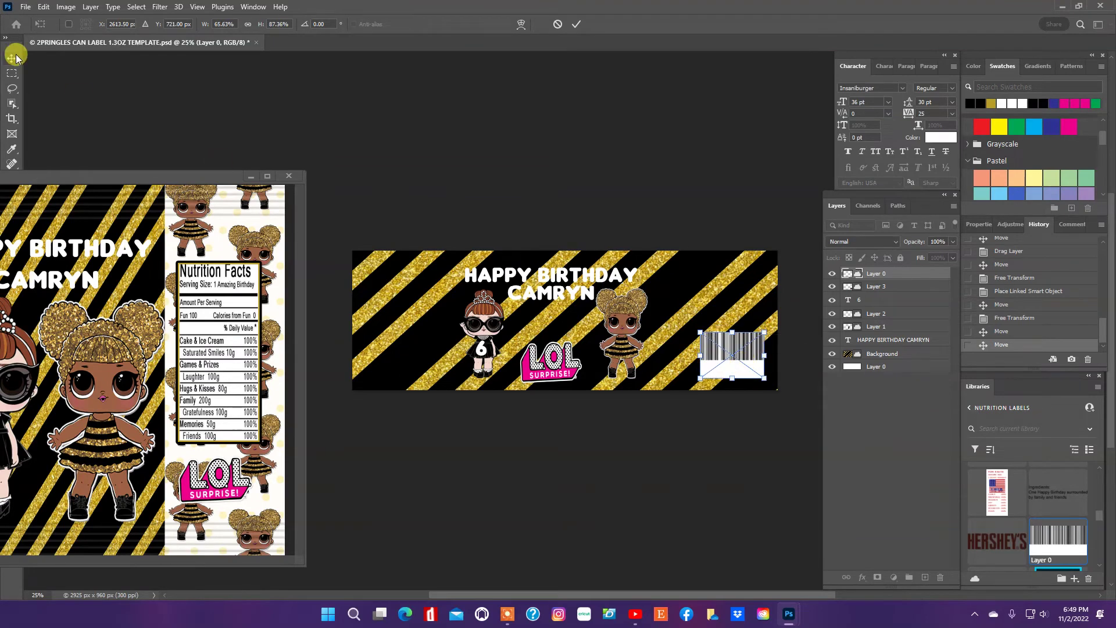
left_click(12, 56)
left_click_drag(79, 173, 91, 373)
Step: Type 'LOL DOLLS' over the barcode strip on the Pringles label, in black at 24 pt
left_click(11, 300)
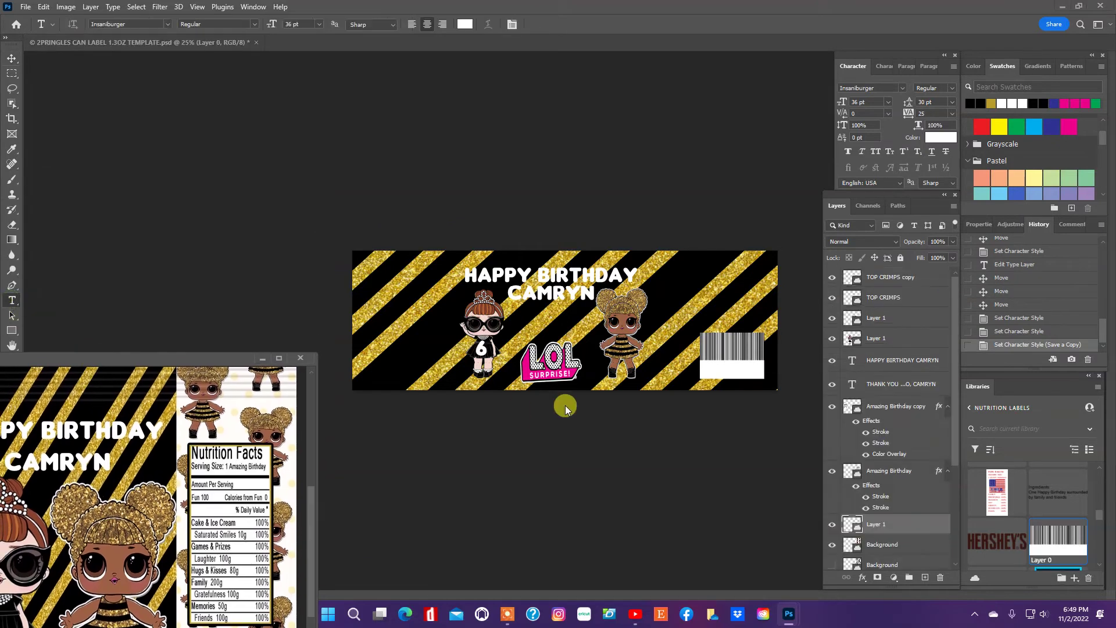
left_click(706, 370)
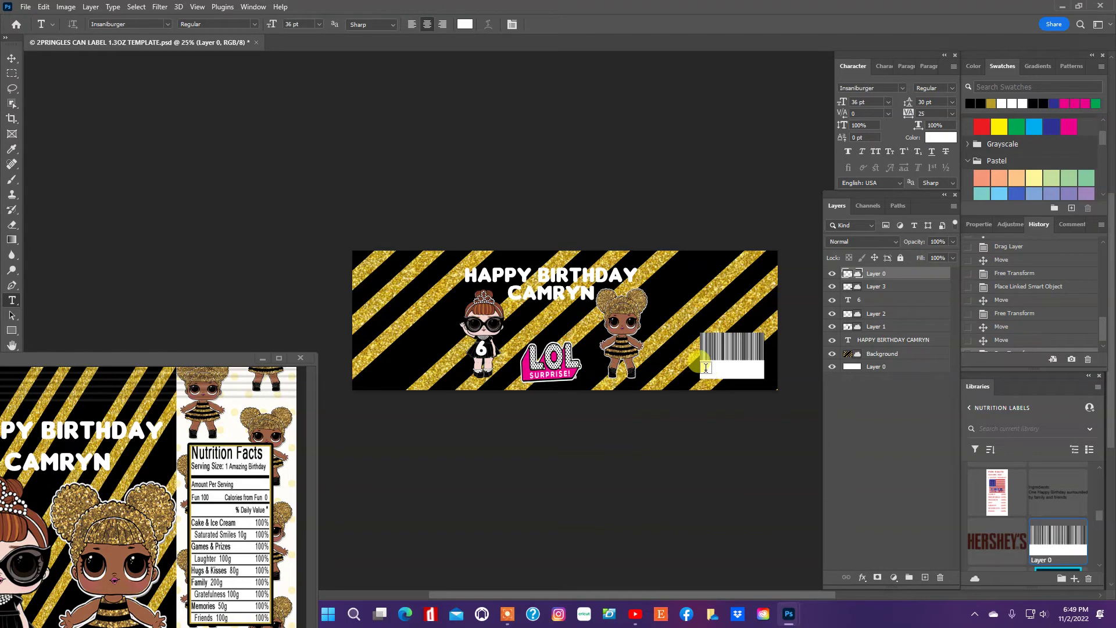
left_click(705, 368)
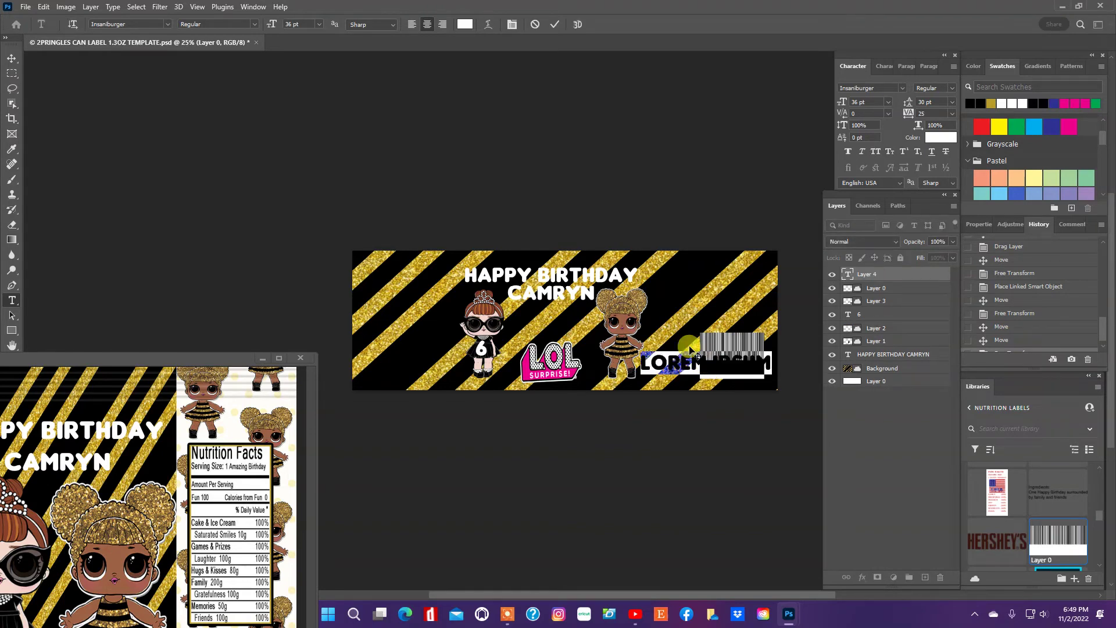
type("LOL DOLLS")
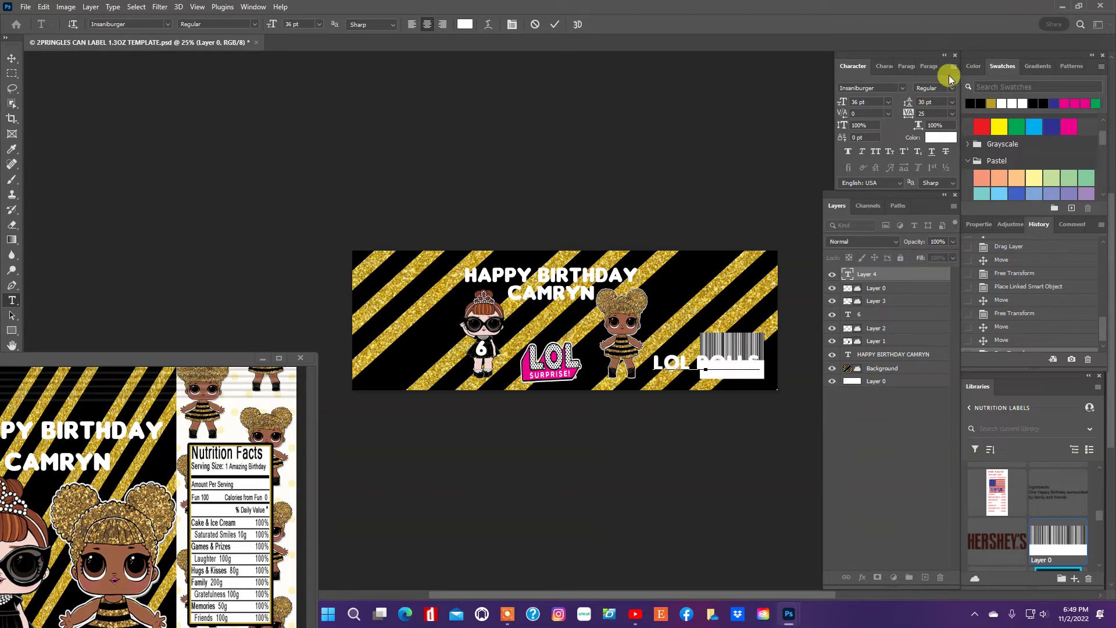
left_click(677, 180)
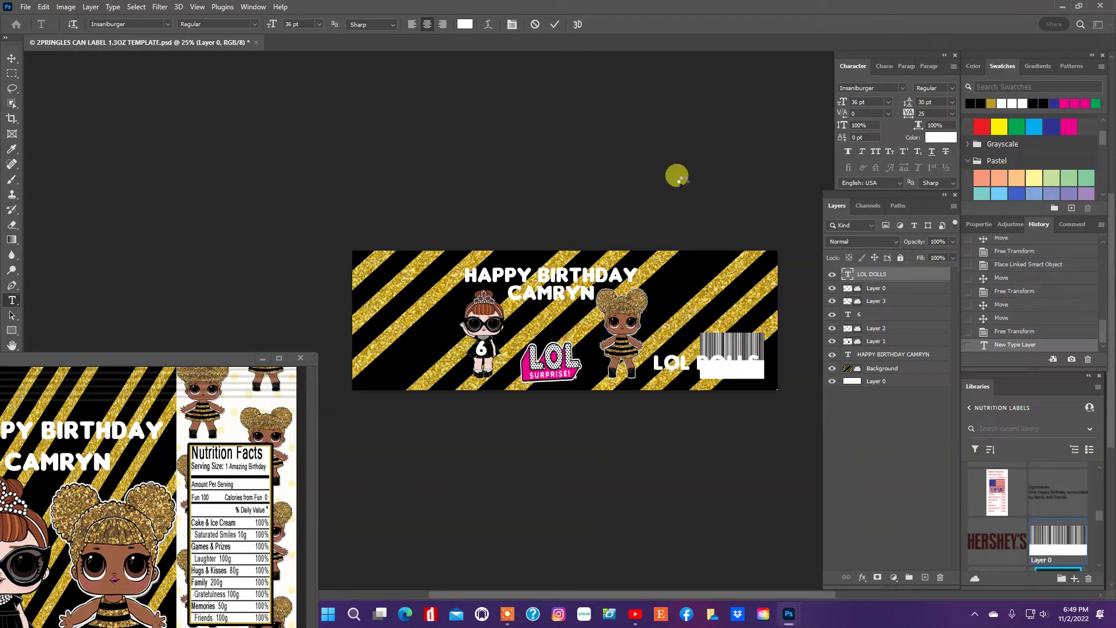
left_click(970, 103)
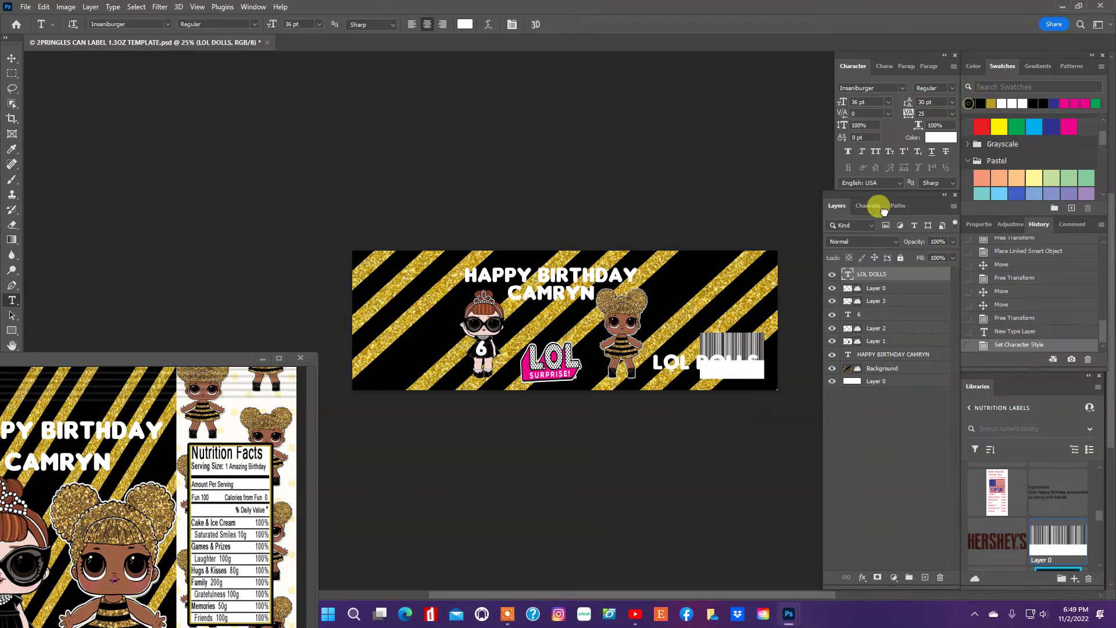
left_click(887, 101)
left_click(870, 207)
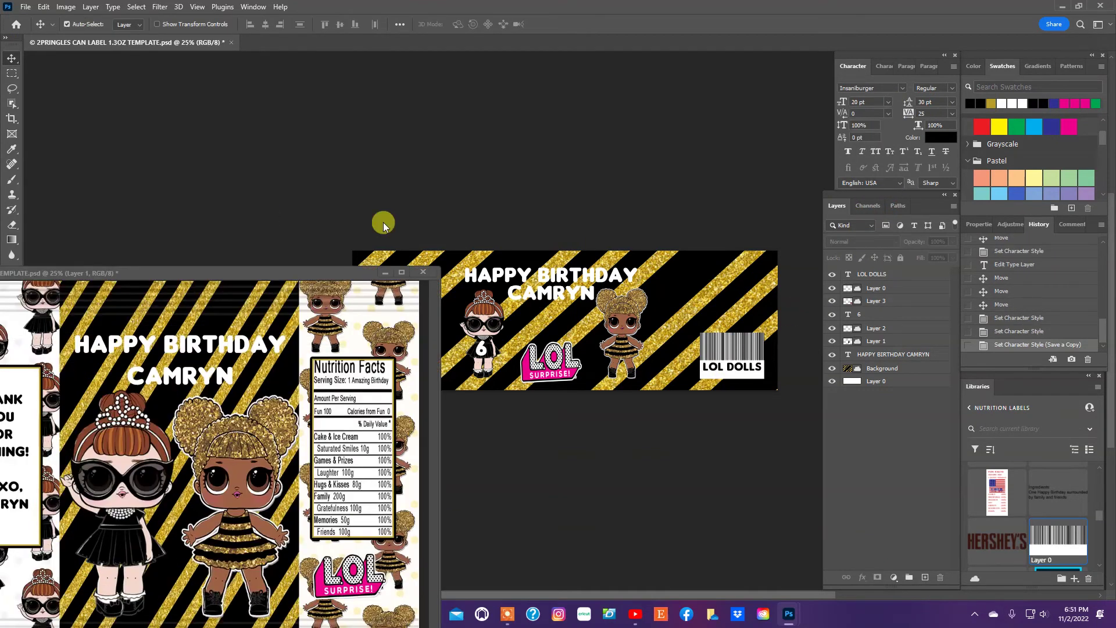
left_click_drag(382, 222, 542, 125)
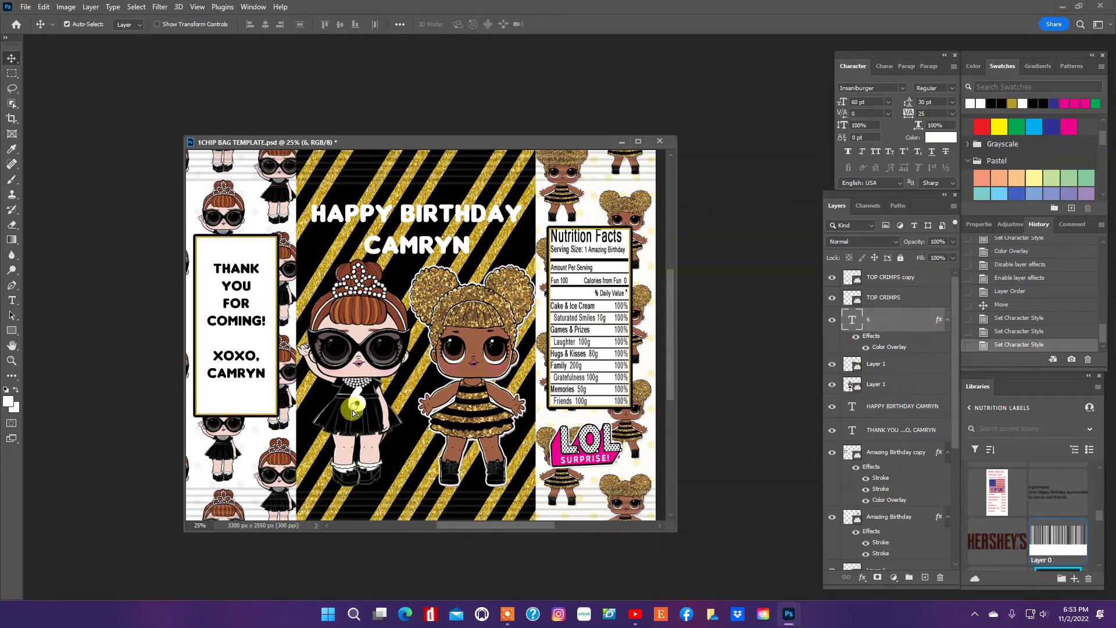
Step: Raise the white 6 slightly on the doll's dress and save a copy of the chip bag design
left_click_drag(353, 413, 354, 415)
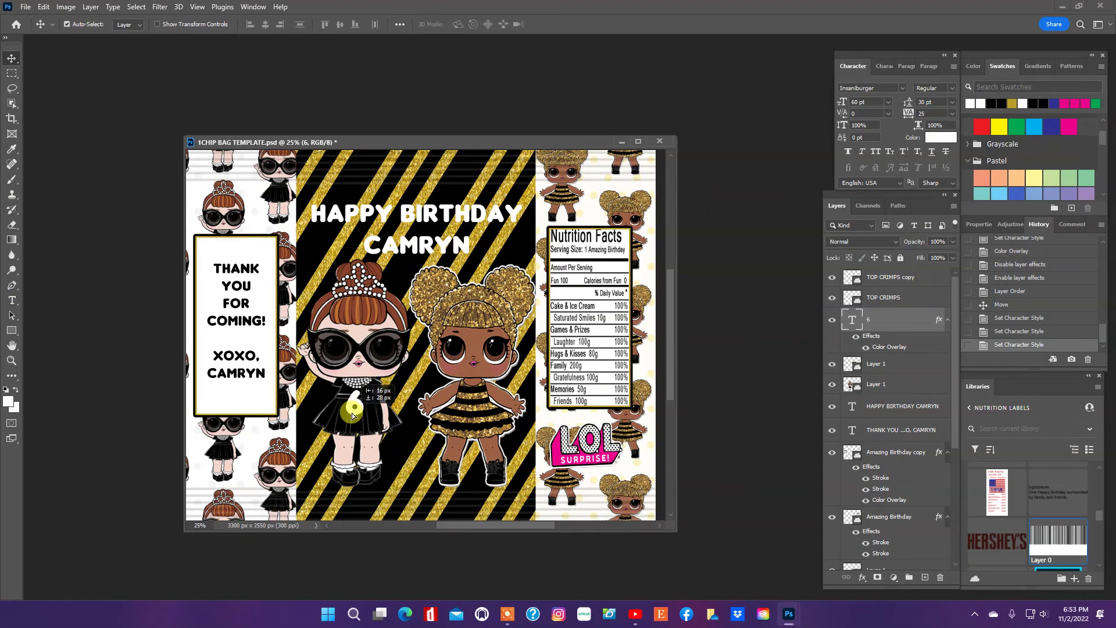
left_click_drag(353, 415, 354, 410)
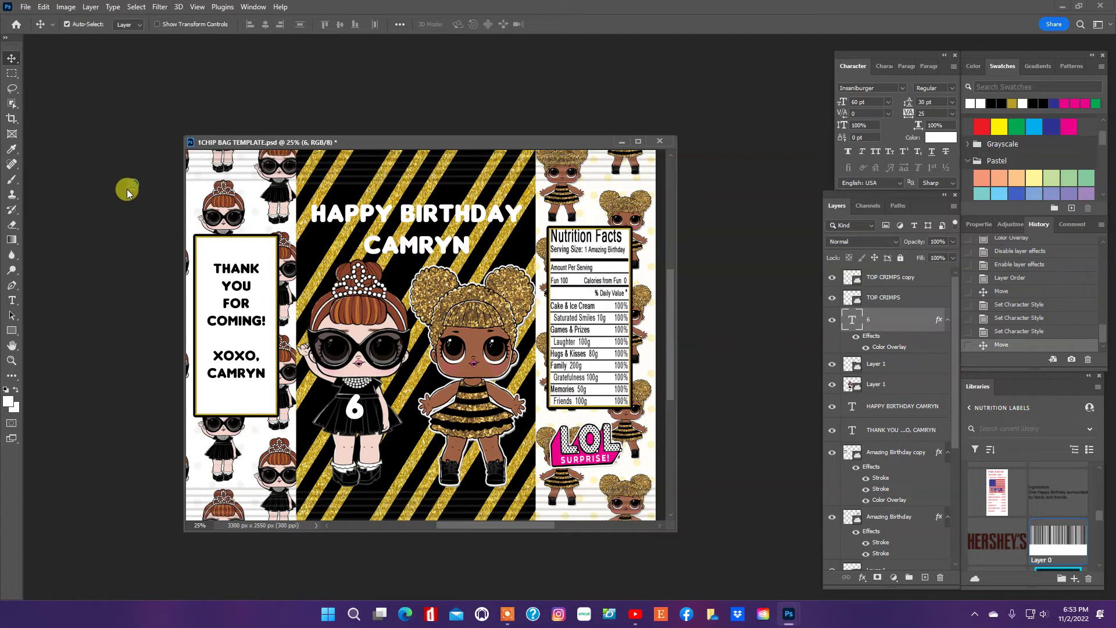
left_click(25, 7)
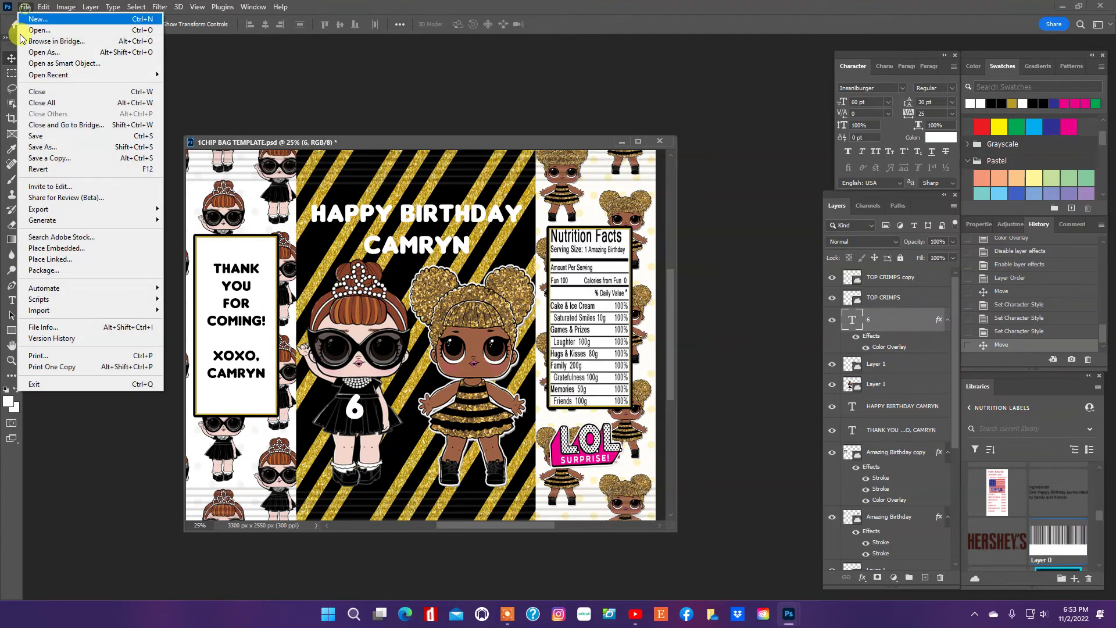
left_click(37, 159)
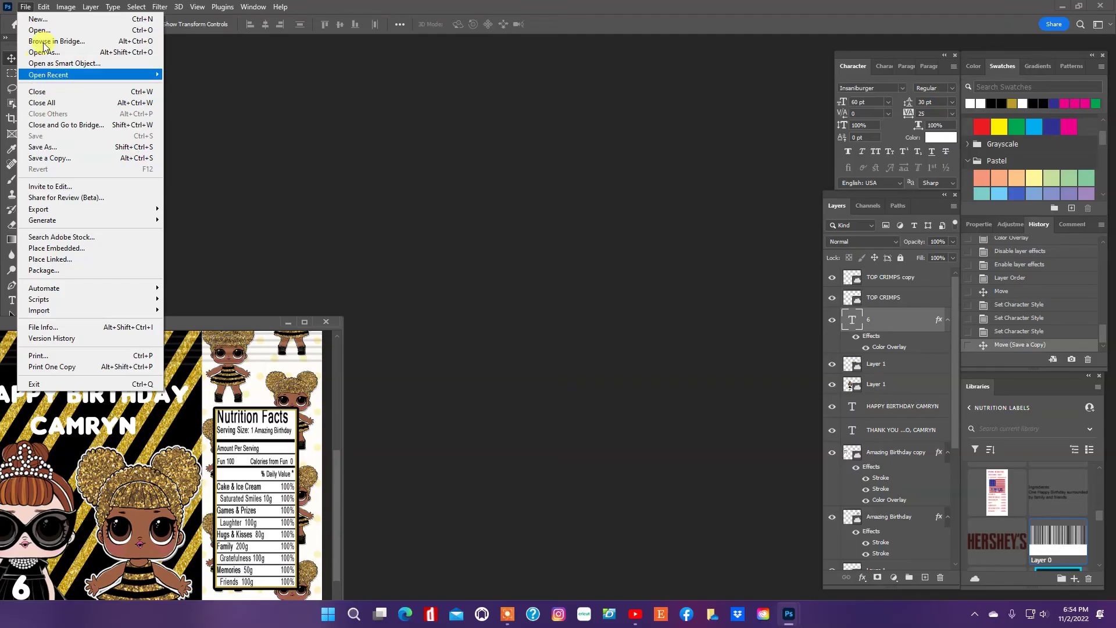
Step: Open 1WATER BOTTLE TEMPLATE from the Dropbox folder 28-WATER BOTTLE PACKAGE
left_click(40, 28)
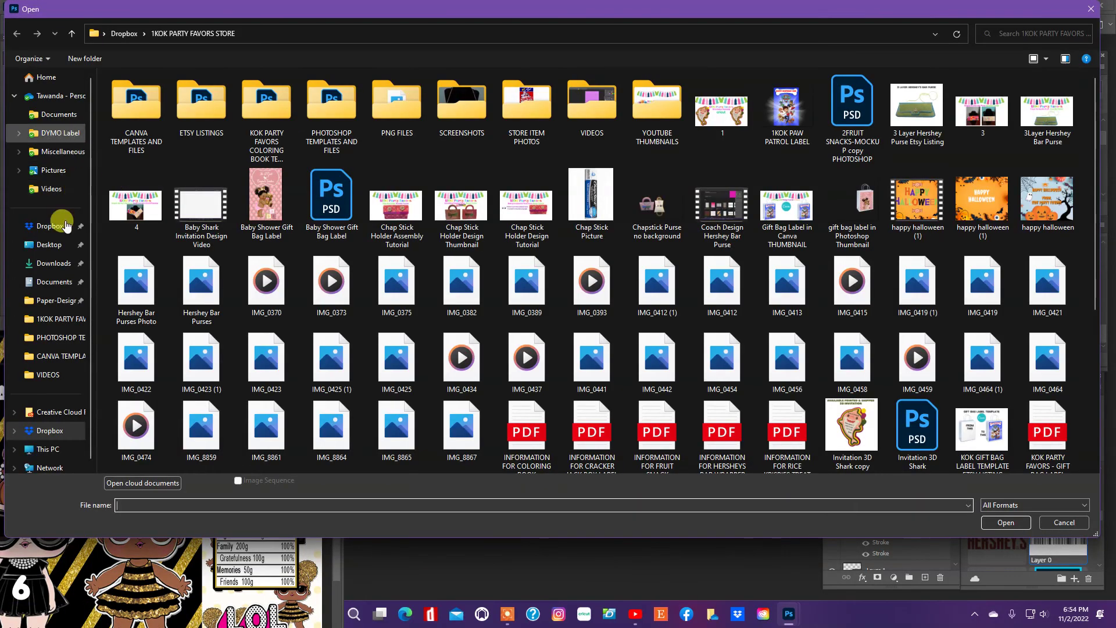
left_click(64, 442)
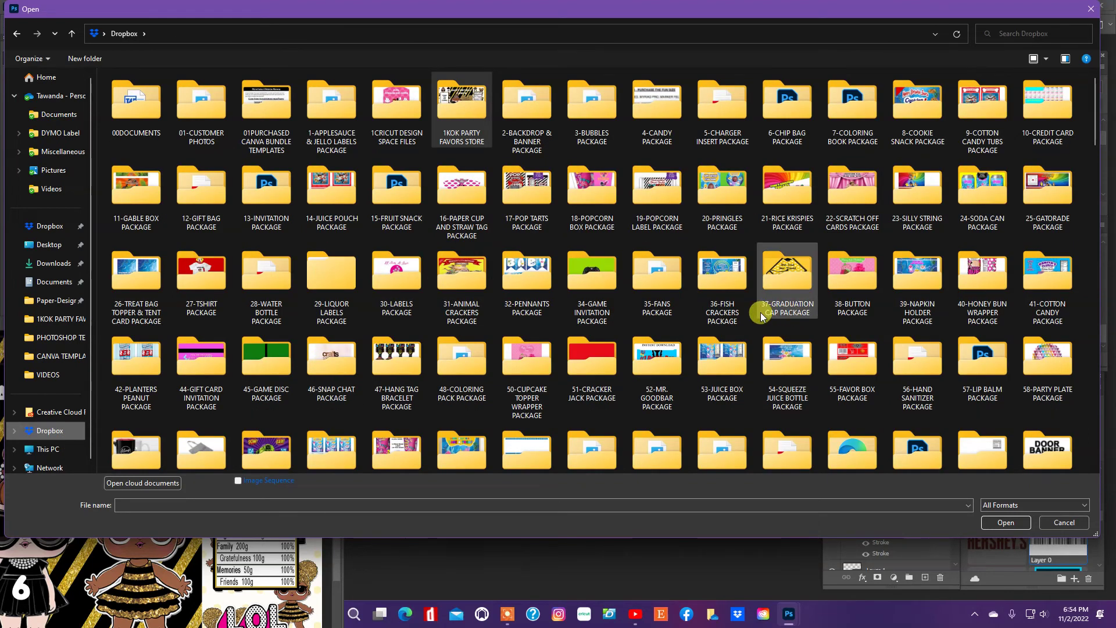
left_click(270, 279)
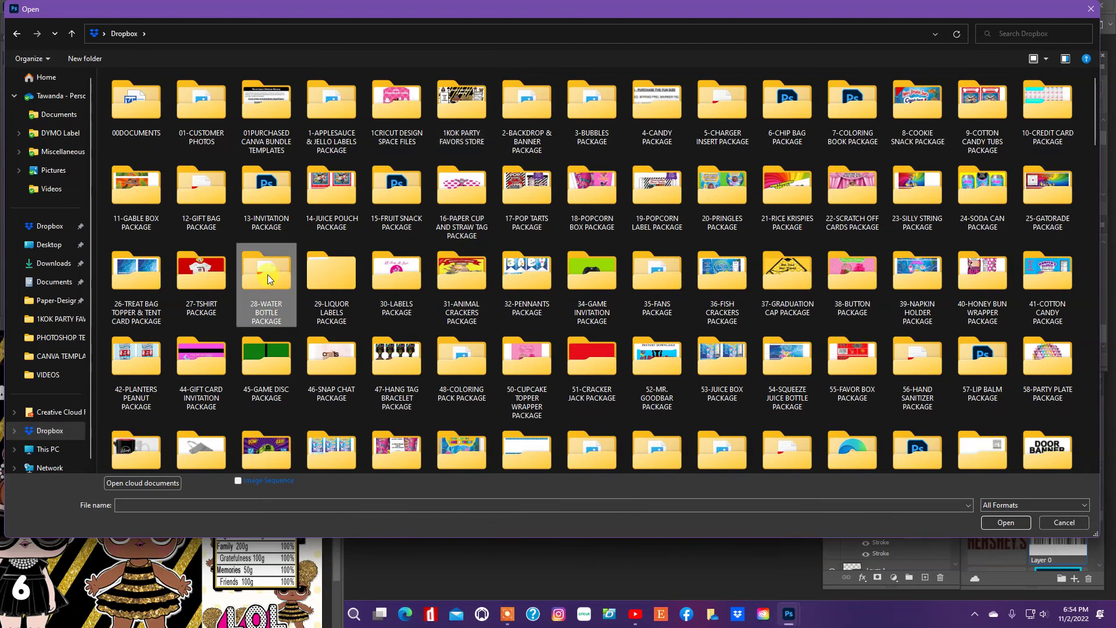
double_click(270, 279)
left_click(142, 108)
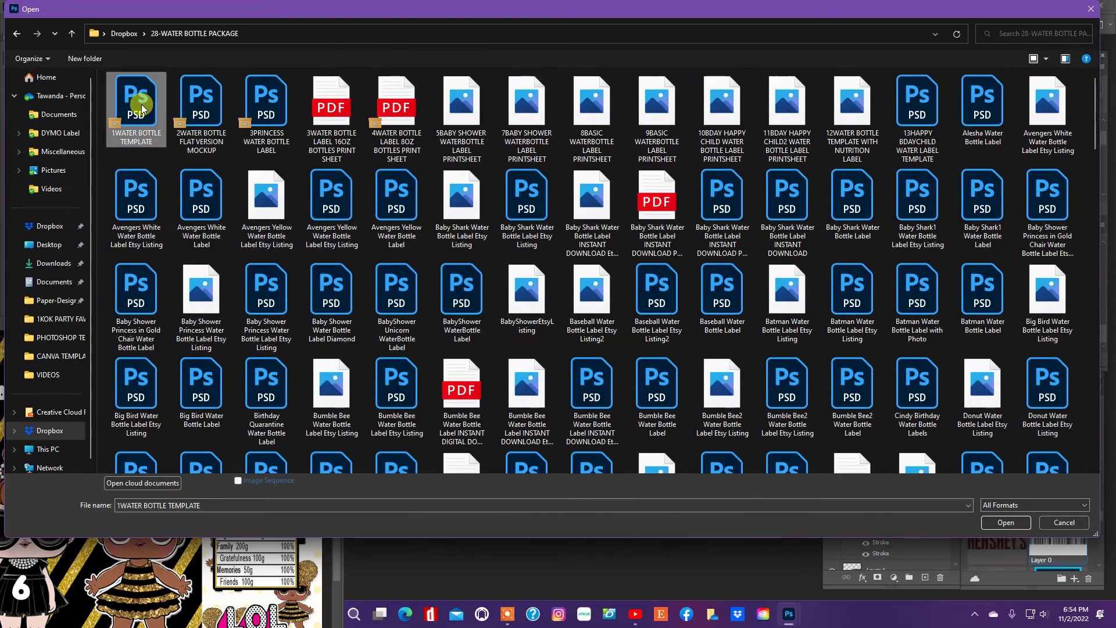
double_click(142, 109)
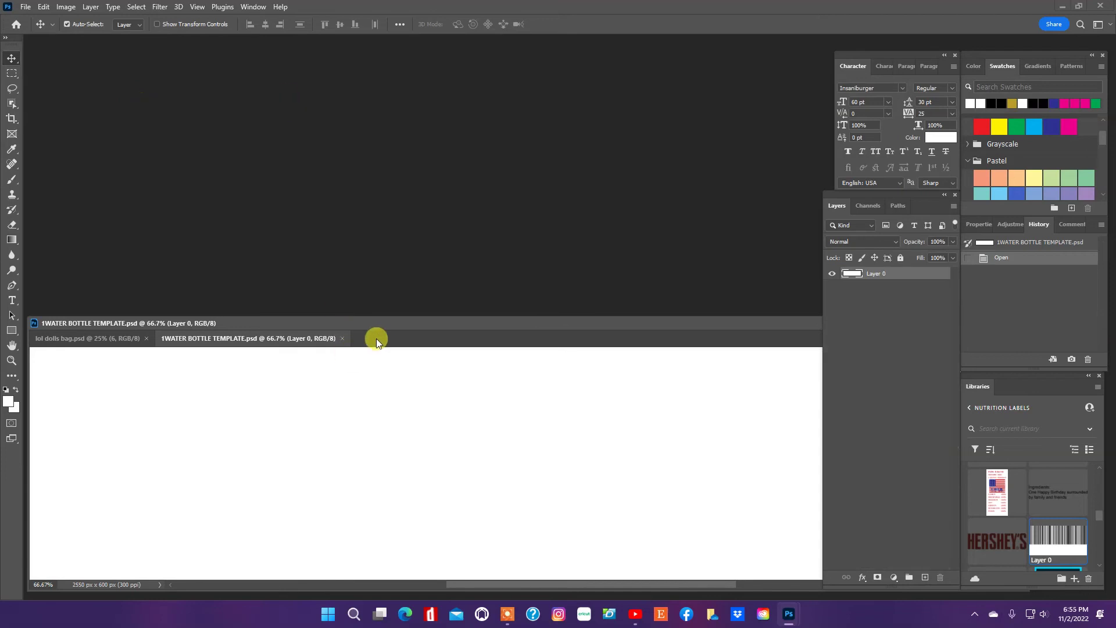
Step: Drag the chip bag's striped Background layer into the water bottle template
left_click_drag(375, 338, 329, 129)
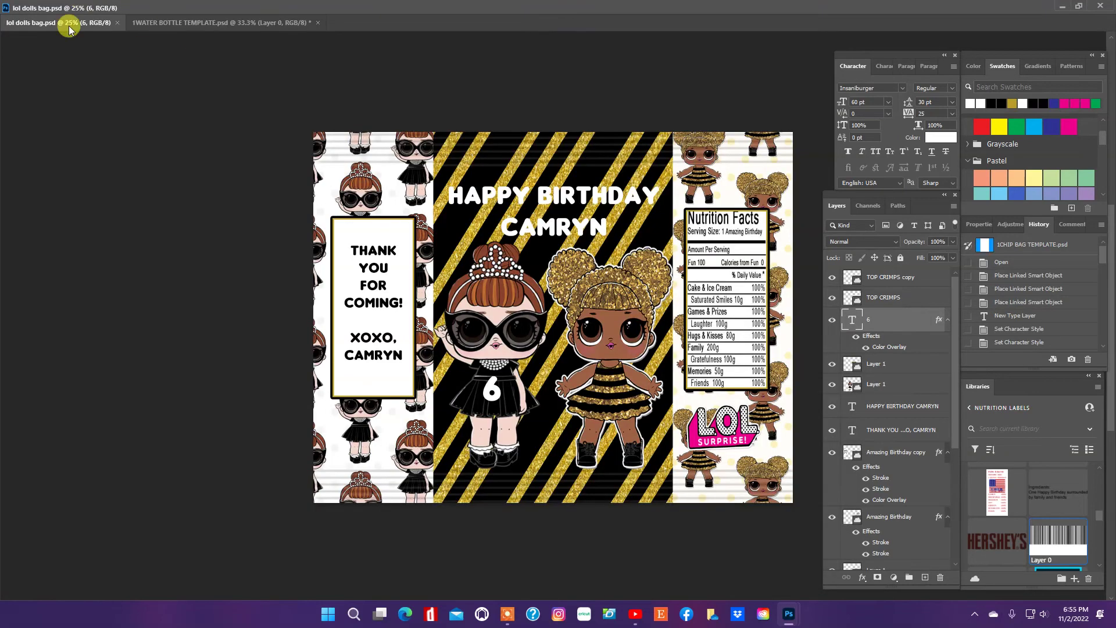
left_click_drag(69, 29, 29, 187)
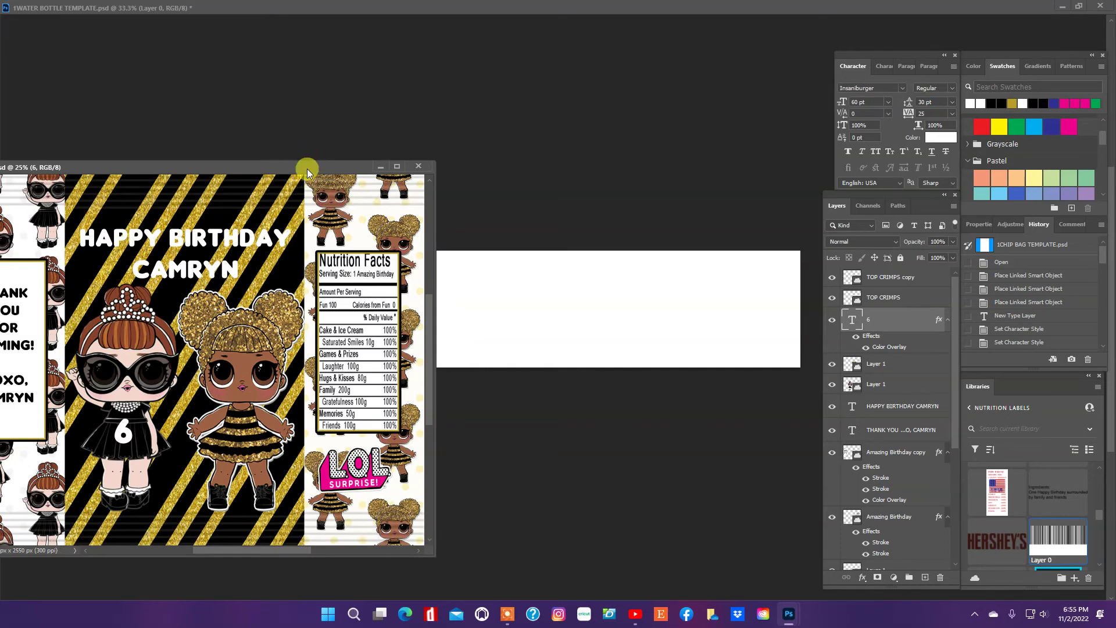
left_click_drag(307, 169, 298, 272)
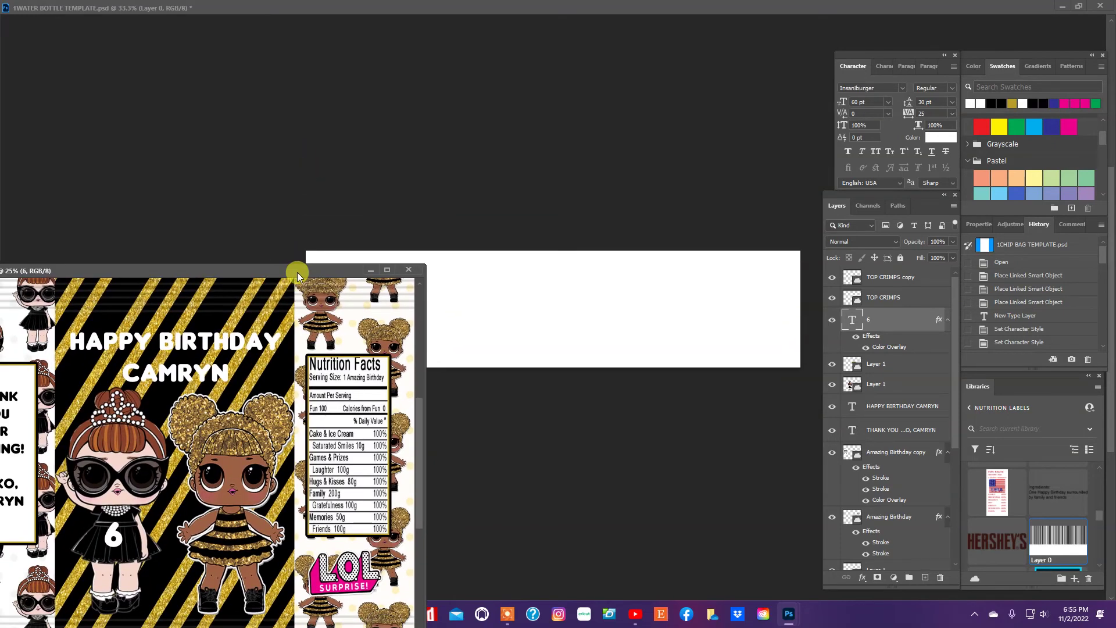
left_click(243, 323)
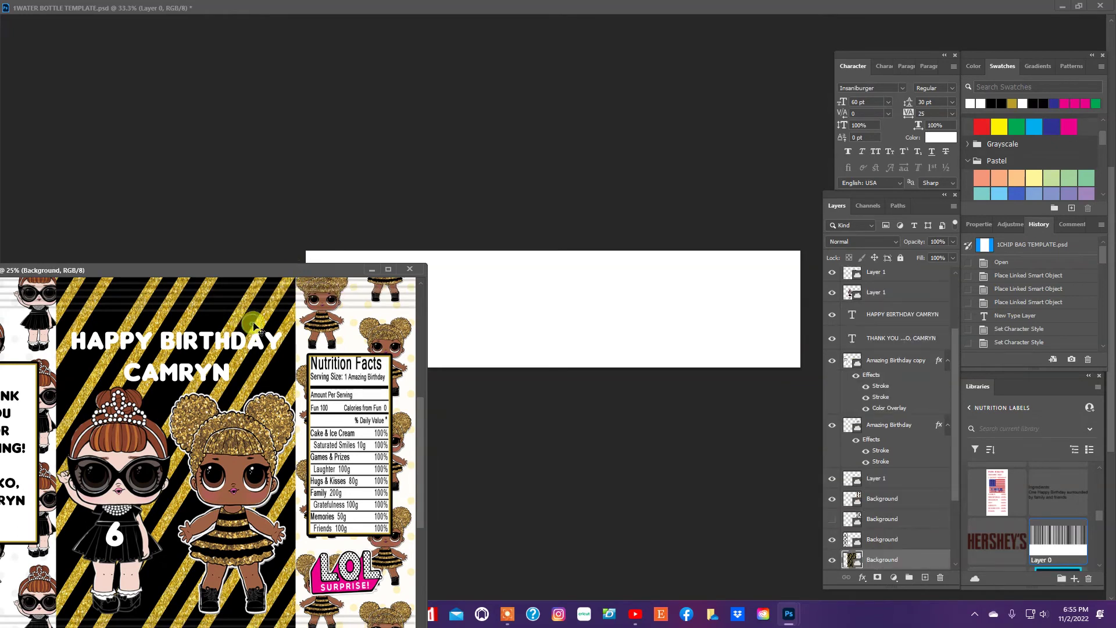
left_click_drag(254, 327, 394, 259)
left_click_drag(603, 320, 482, 268)
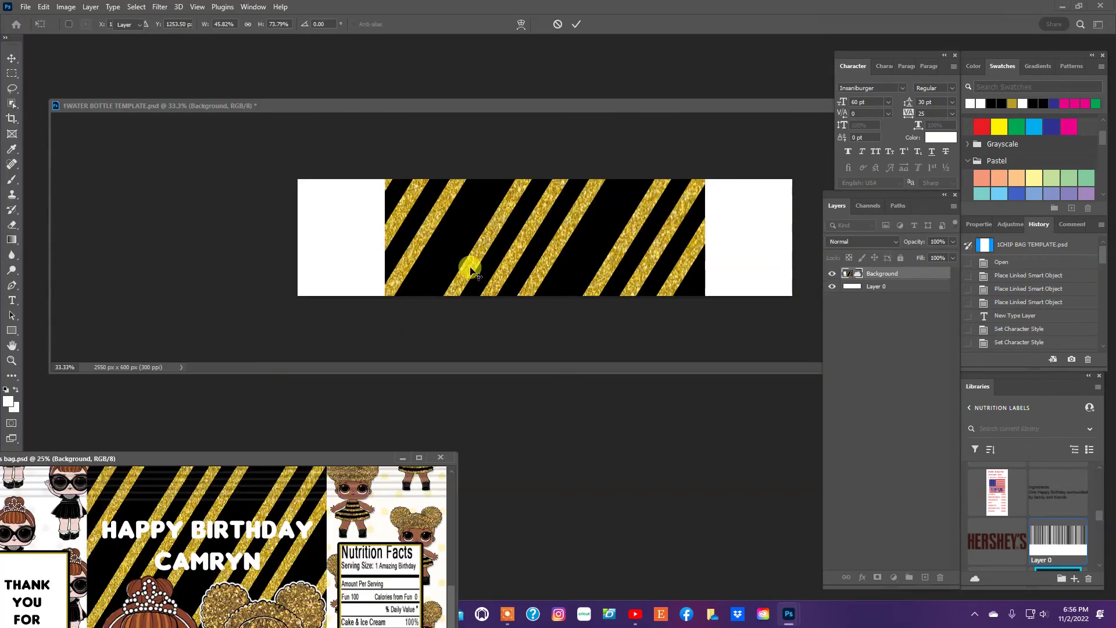
Step: Free-transform the stripes out to the banner's left and right edges
left_click(41, 8)
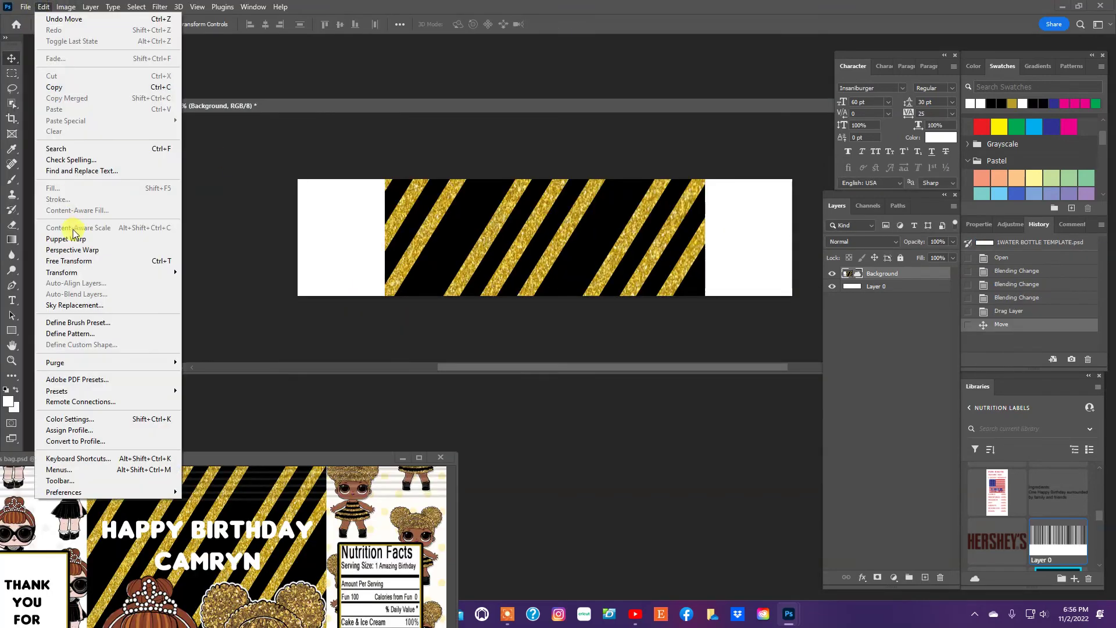
left_click(73, 261)
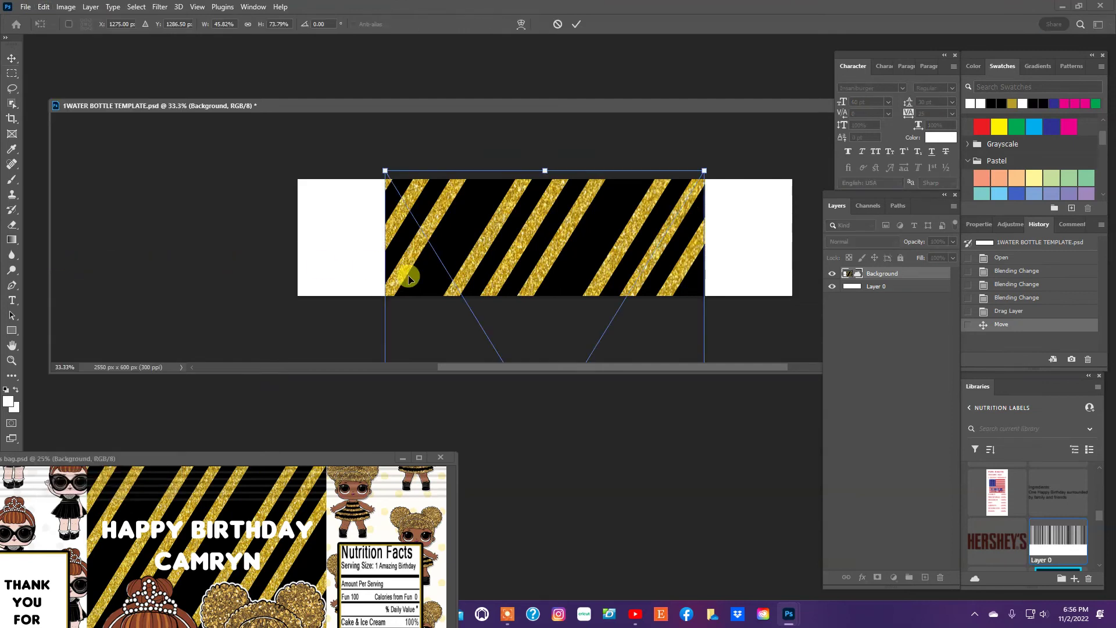
left_click_drag(377, 276, 291, 267)
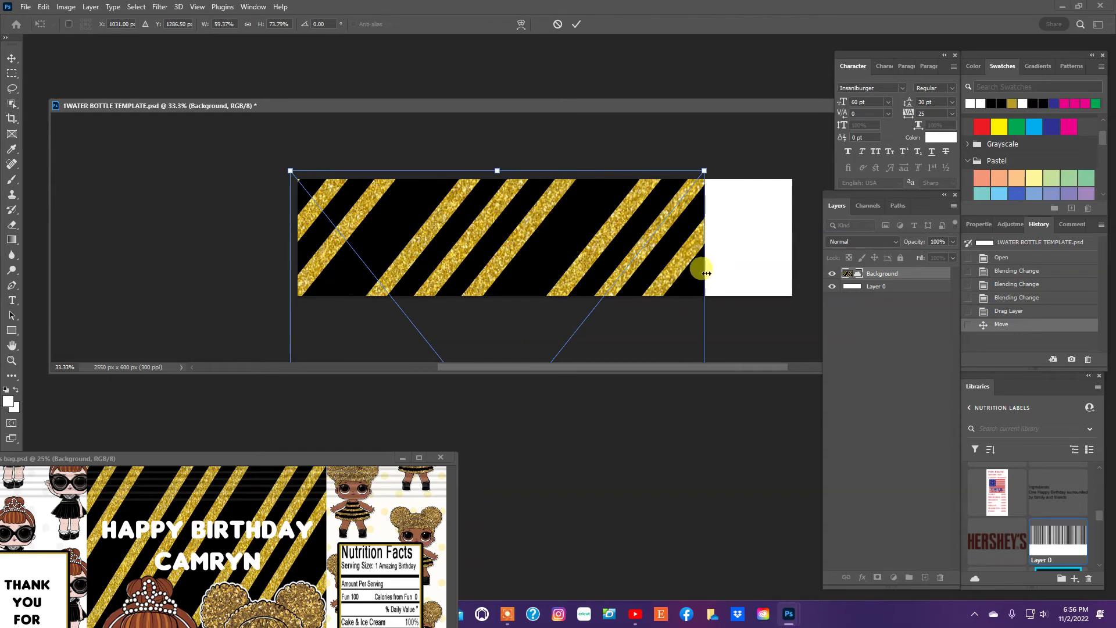
left_click_drag(704, 273, 803, 270)
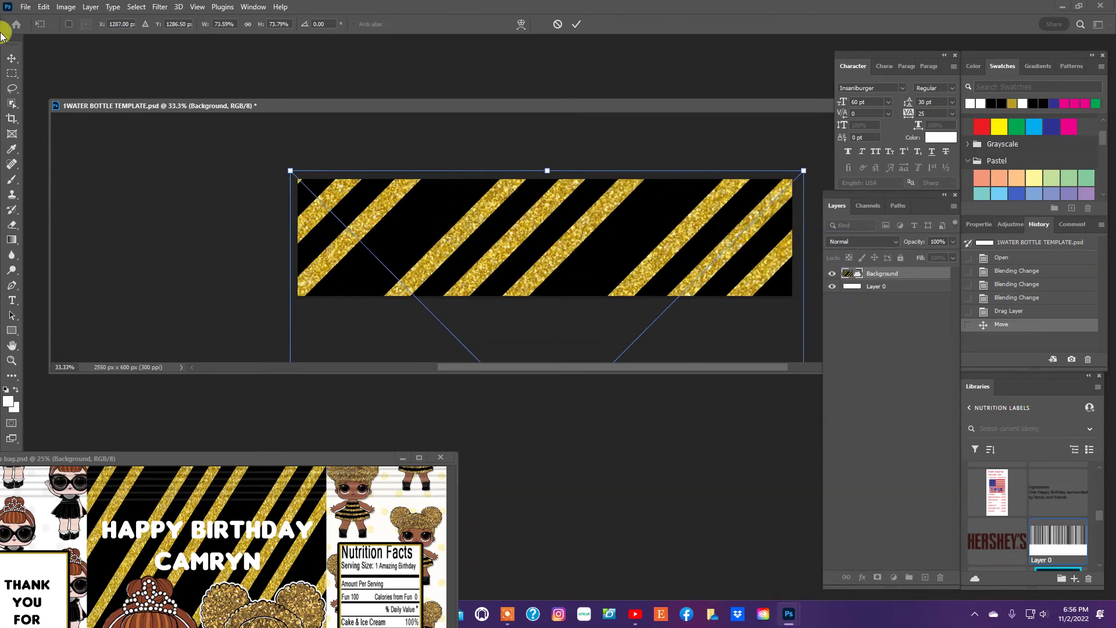
left_click(10, 55)
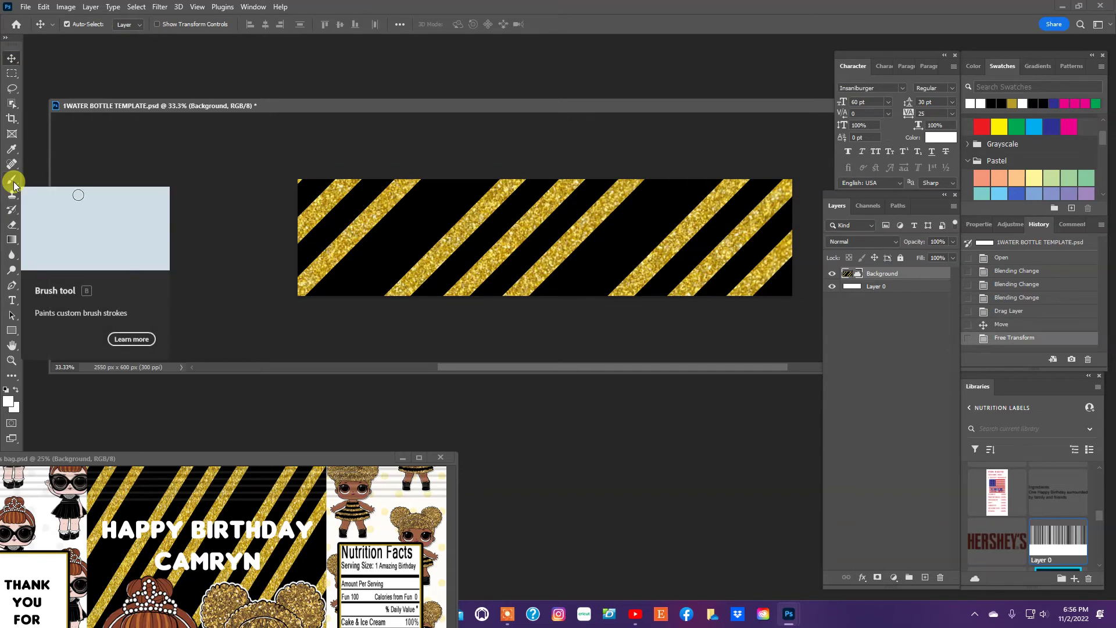
Step: Copy the HAPPY BIRTHDAY CAMRYN text layer from the chip bag design into the bottle banner
left_click(260, 535)
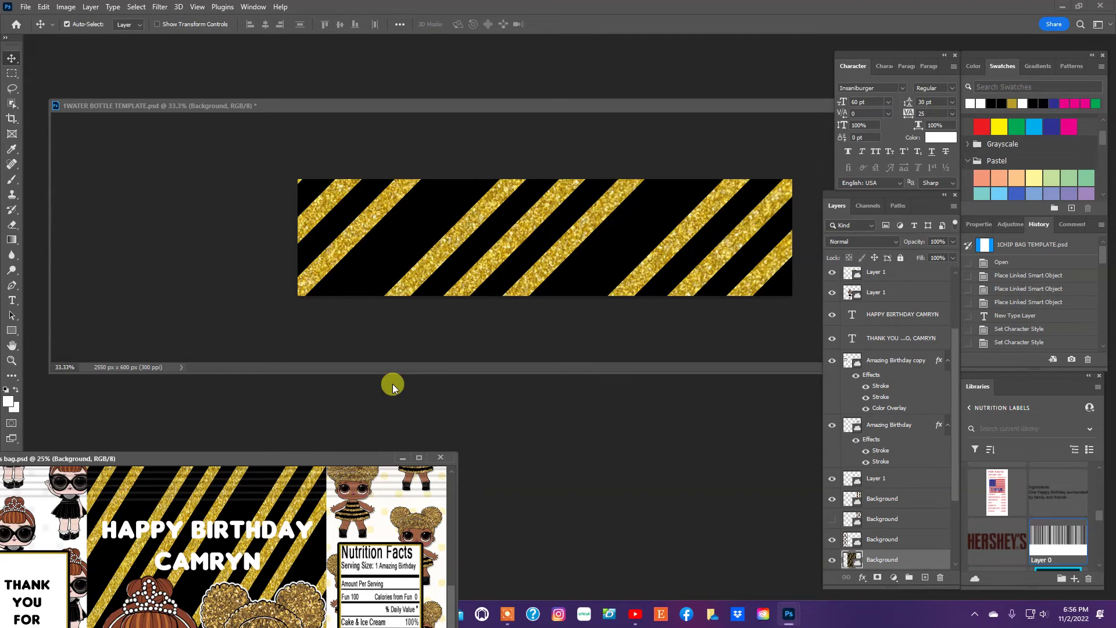
left_click(263, 537)
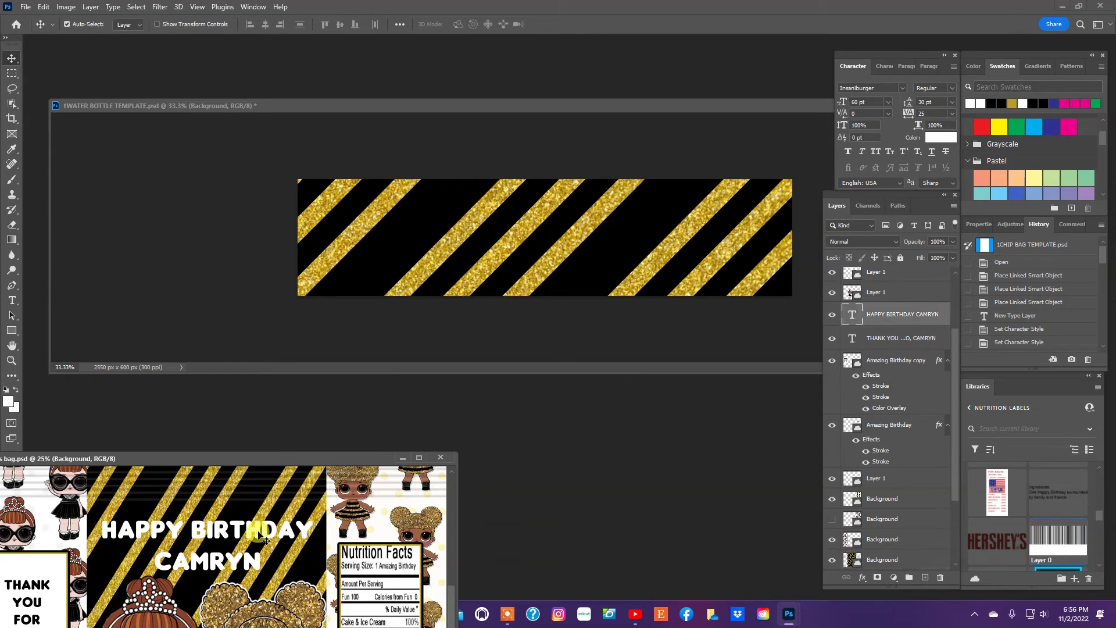
left_click_drag(267, 517, 526, 185)
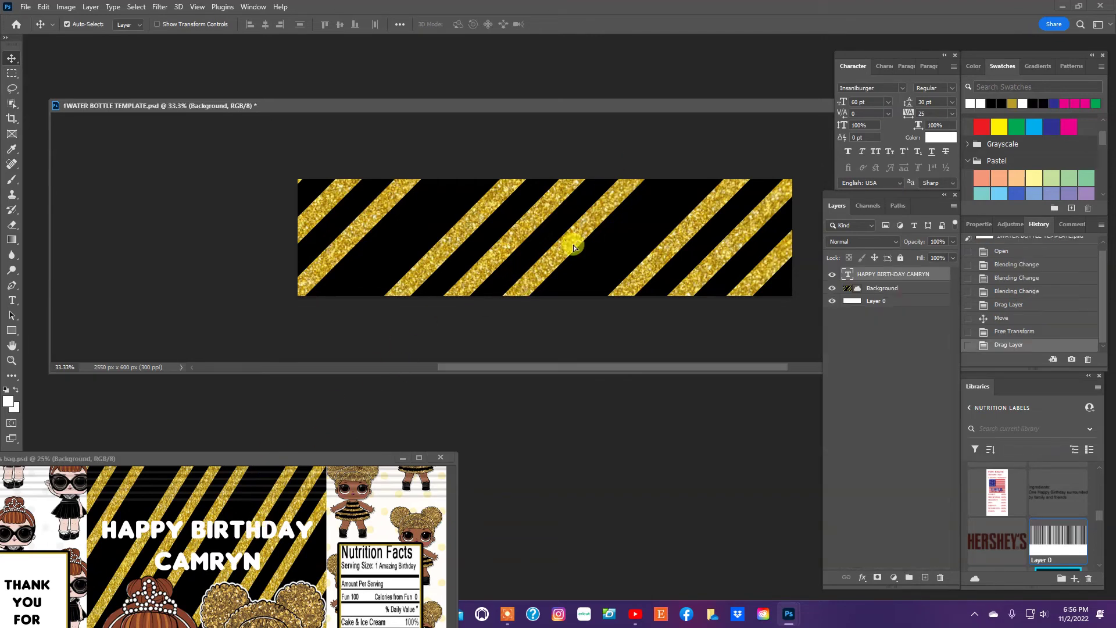
left_click_drag(526, 267, 603, 205)
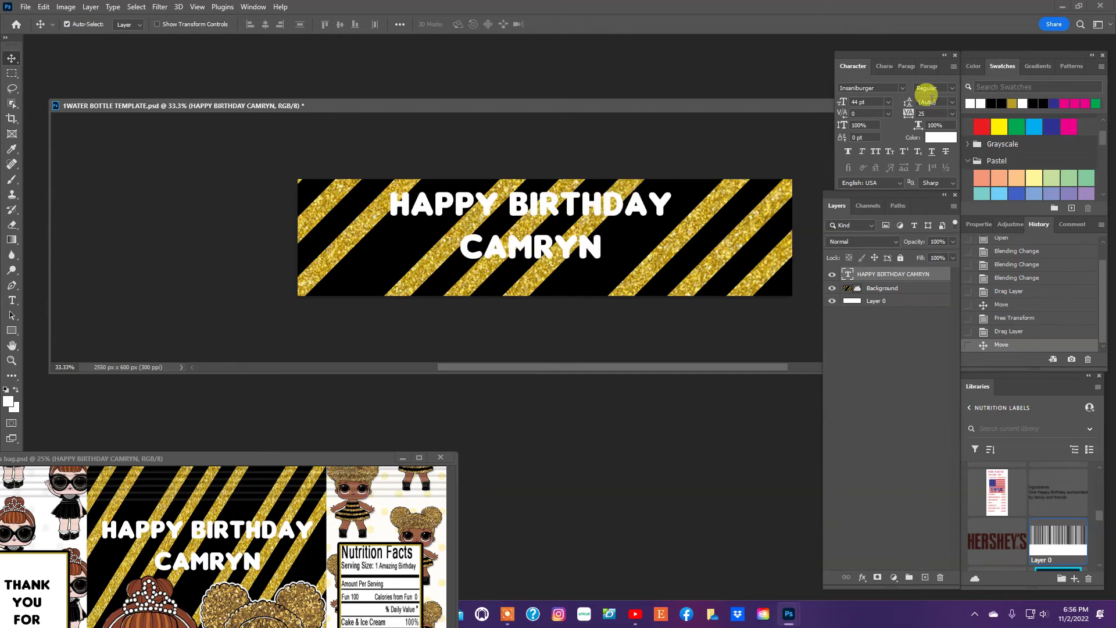
Step: Set the greeting to 24 pt and centre it near the top of the banner
left_click(888, 102)
left_click(873, 195)
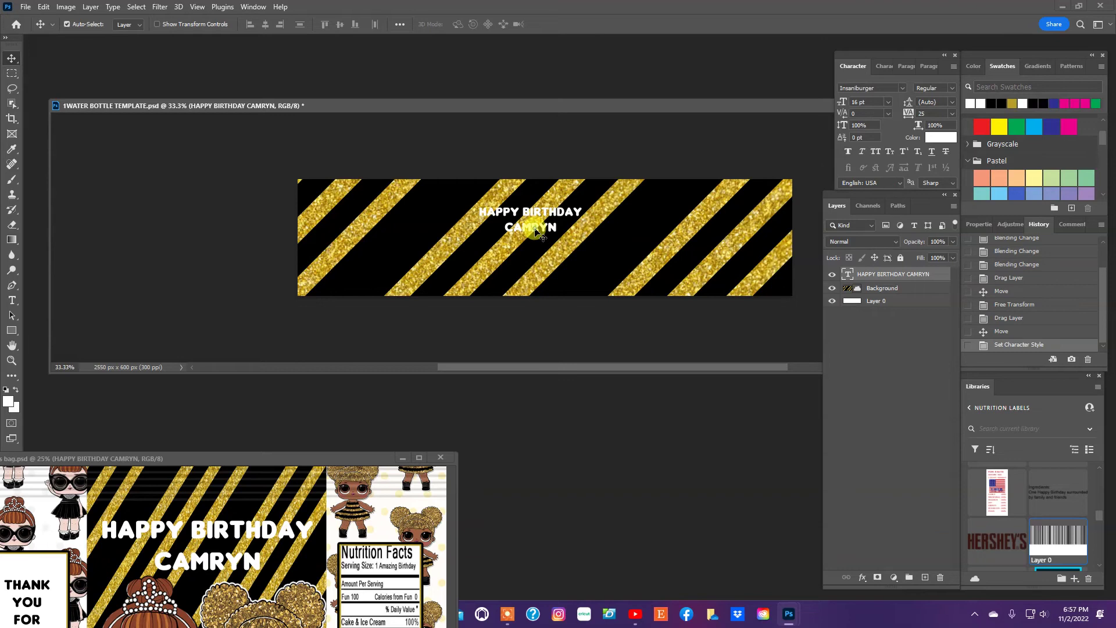
left_click_drag(536, 232, 546, 209)
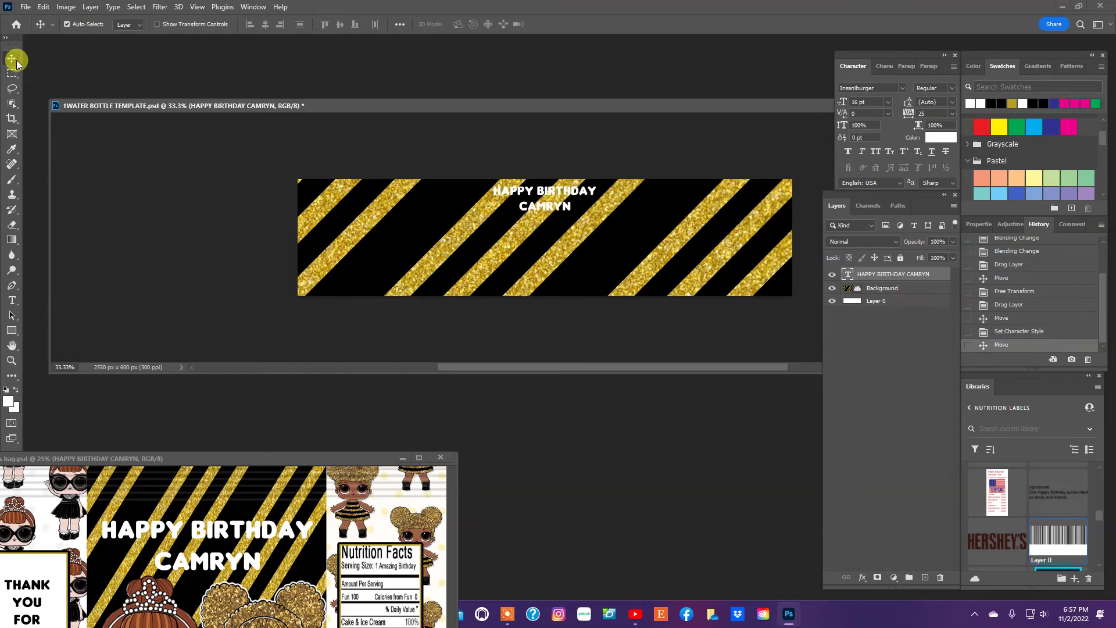
left_click(887, 107)
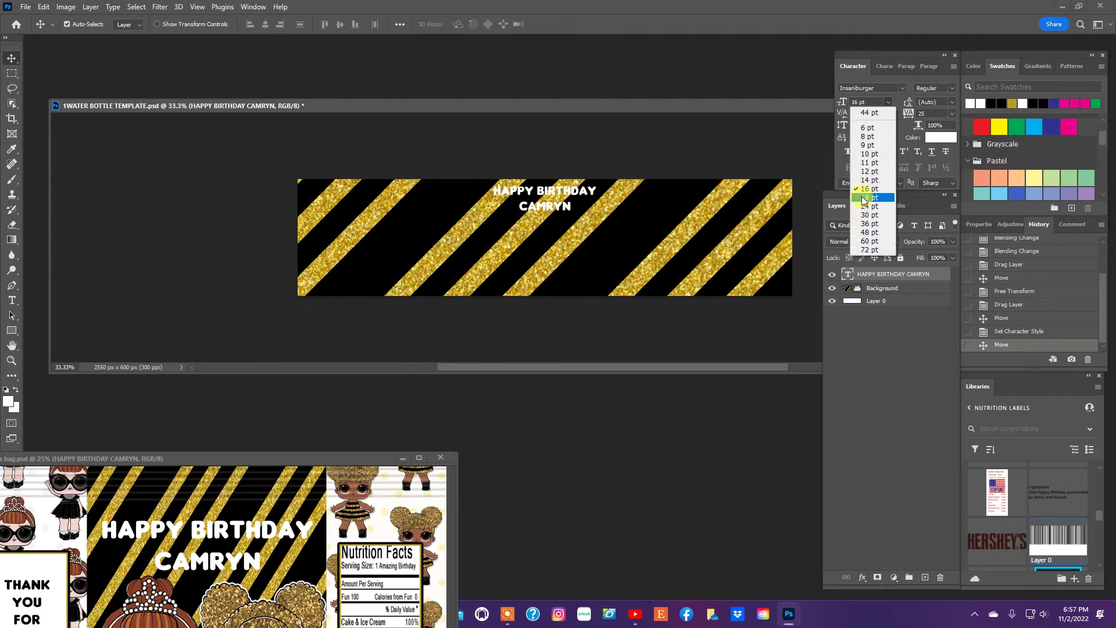
left_click(857, 192)
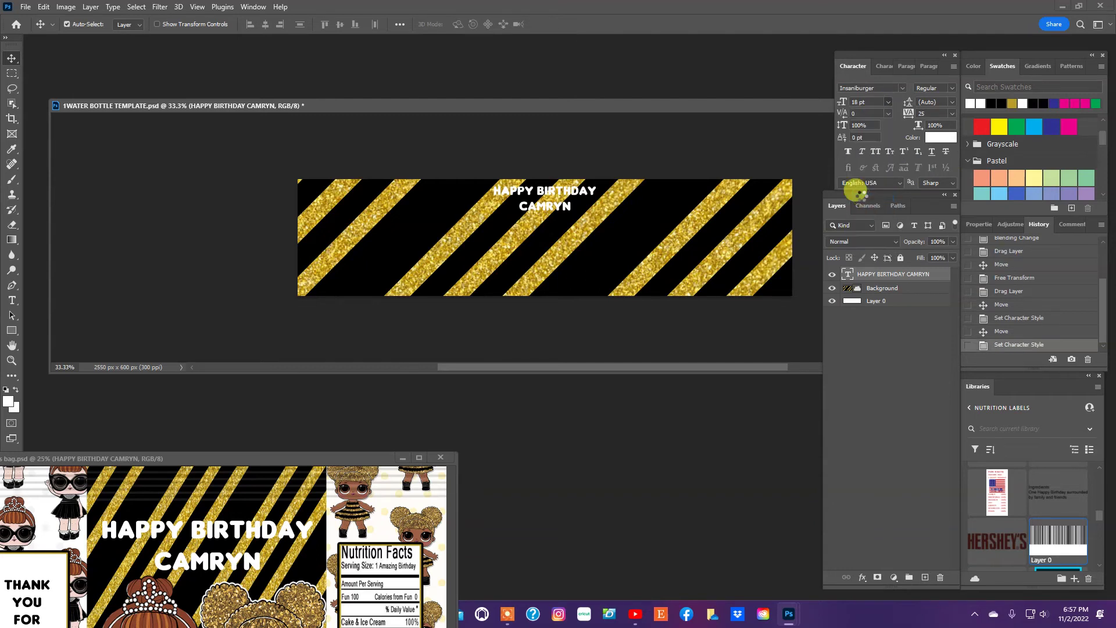
left_click(889, 103)
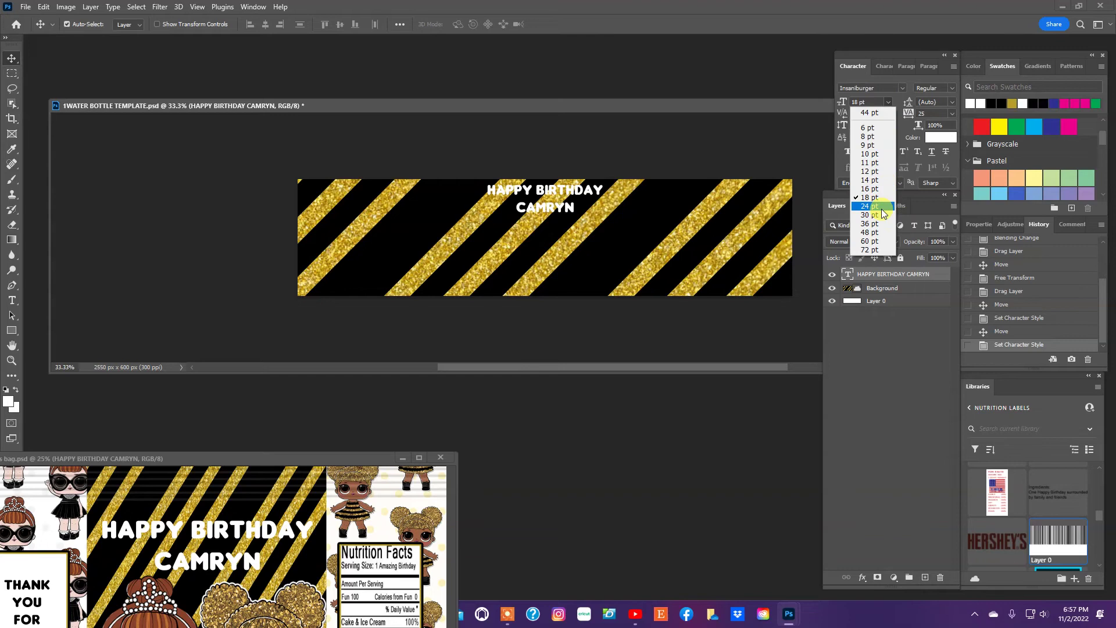
left_click(882, 207)
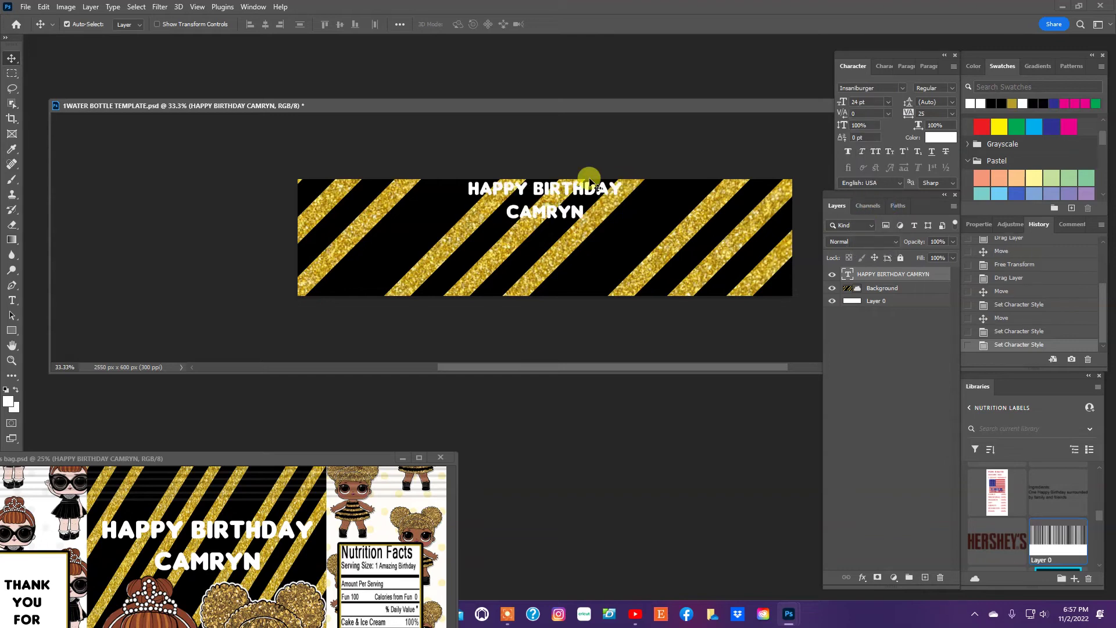
left_click_drag(564, 218, 566, 219)
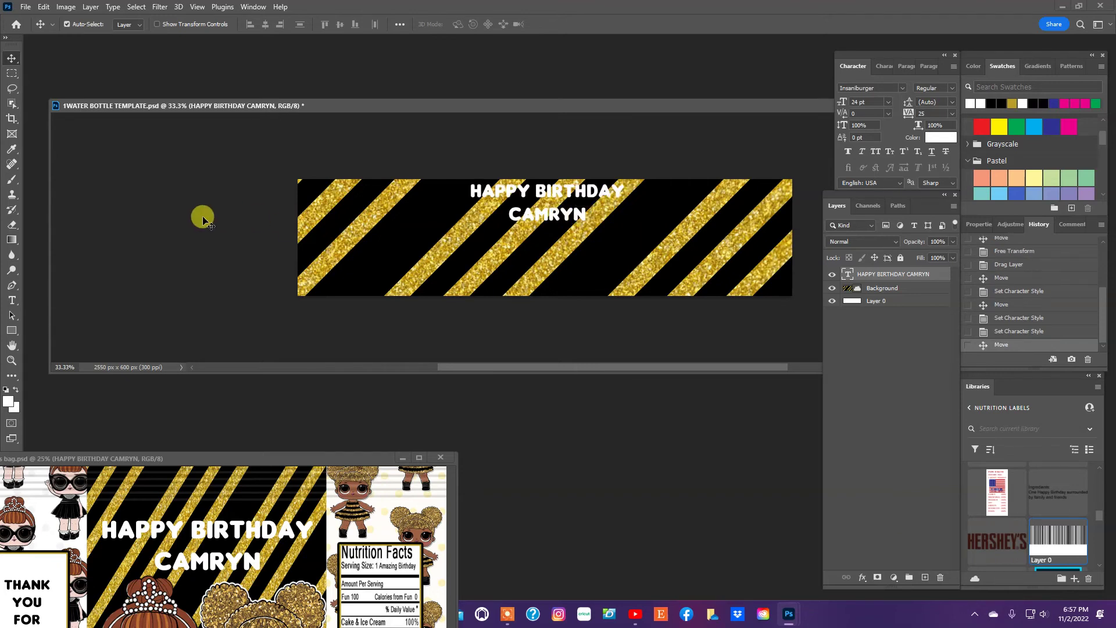
left_click(187, 291)
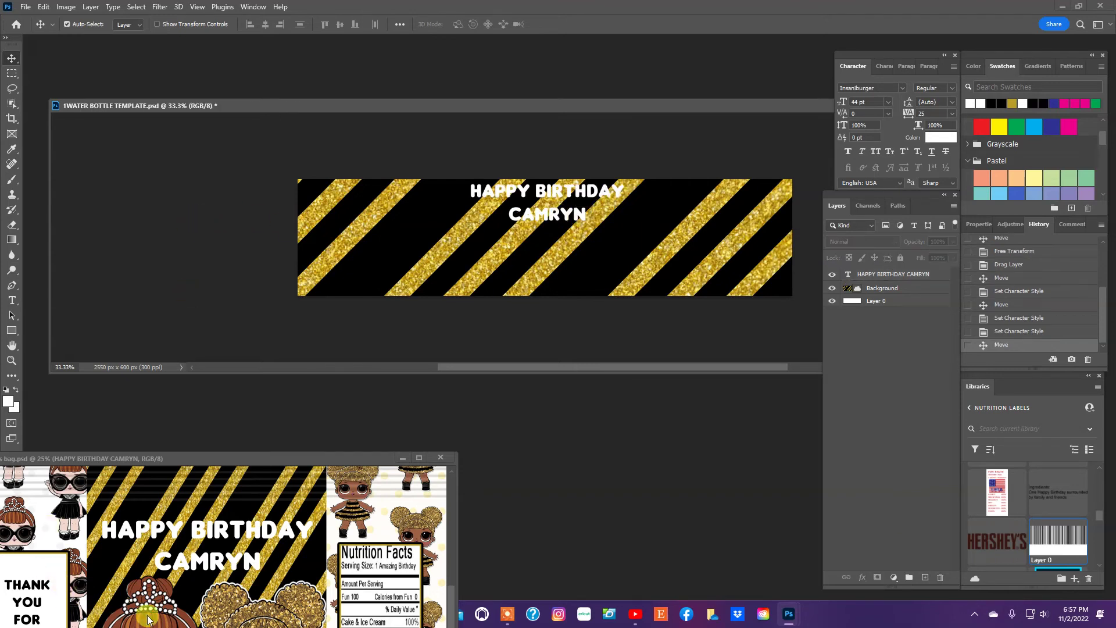
Step: Copy the red-haired and gold-haired dolls from the chip bag design into the banner
left_click_drag(256, 459, 267, 425)
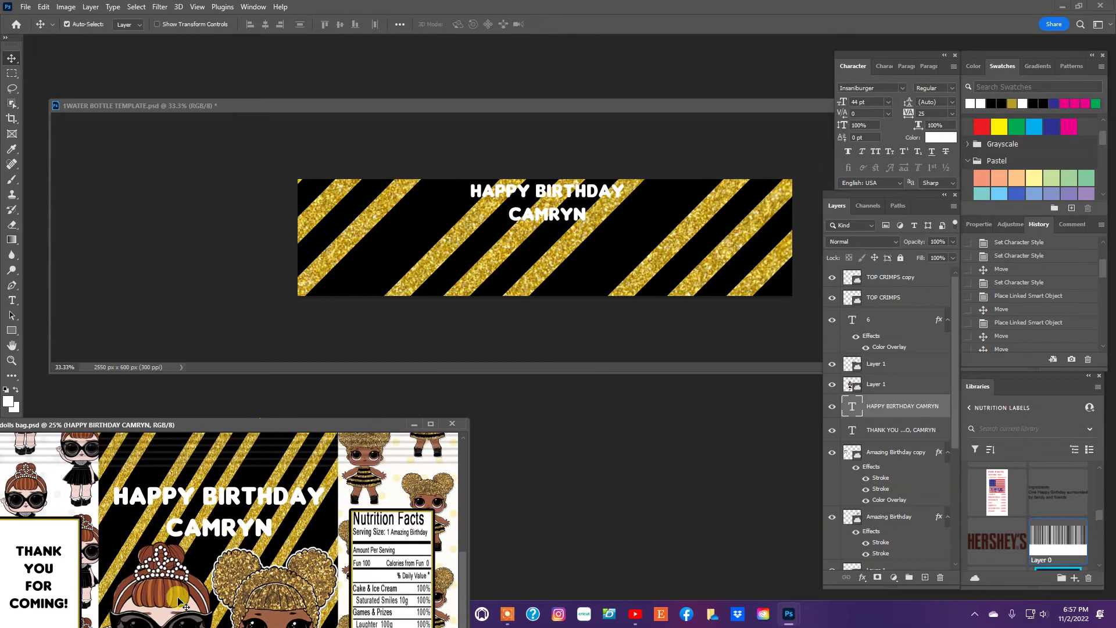
left_click_drag(179, 603, 501, 254)
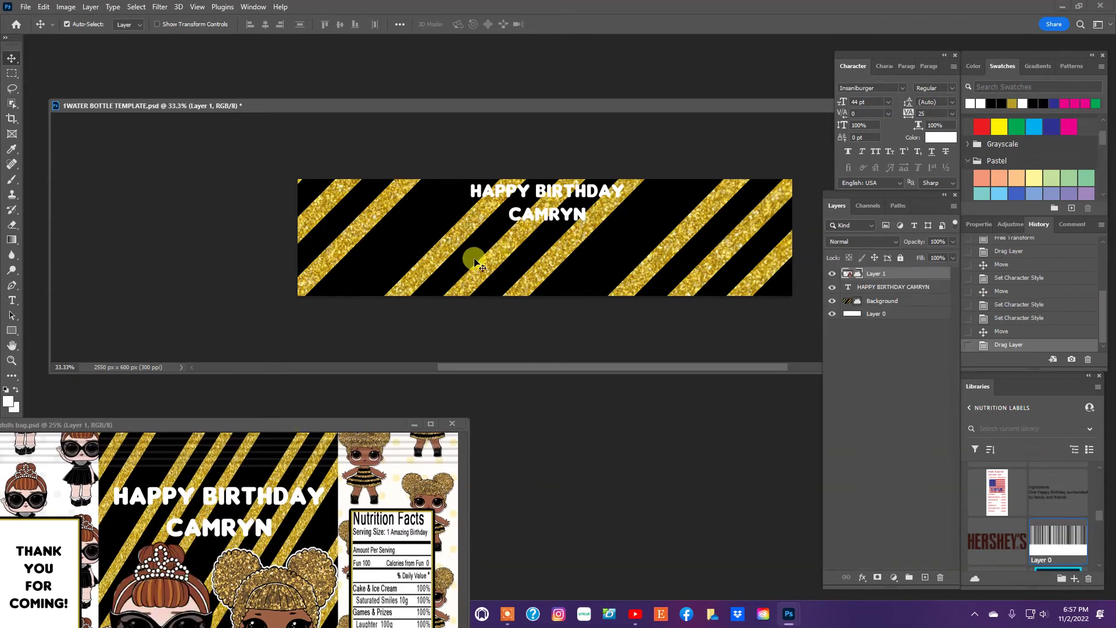
left_click(280, 602)
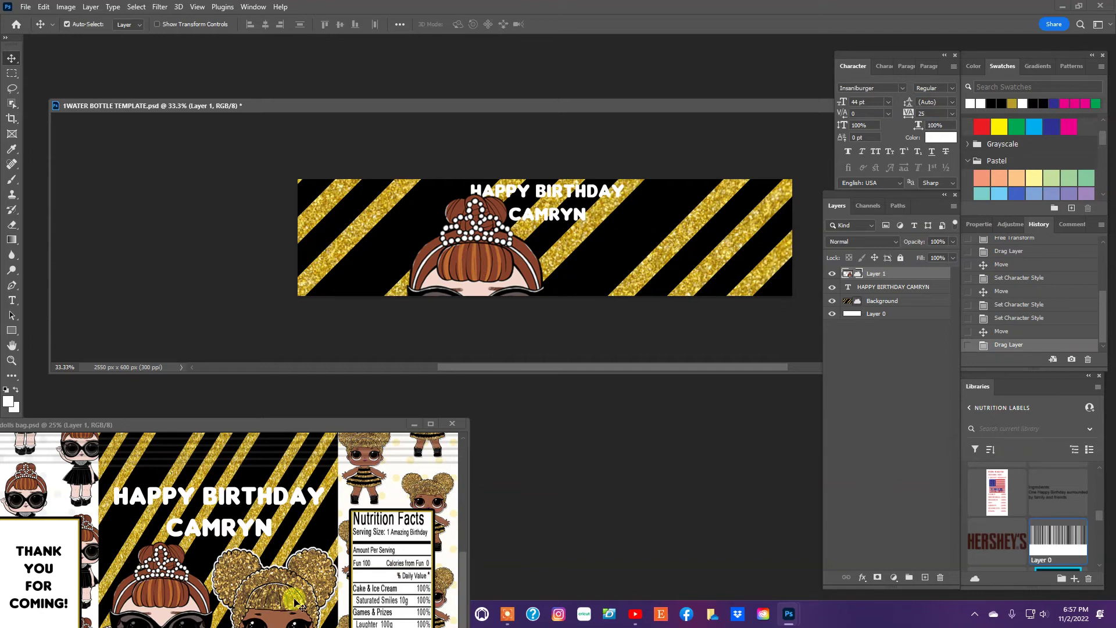
left_click_drag(295, 604, 610, 307)
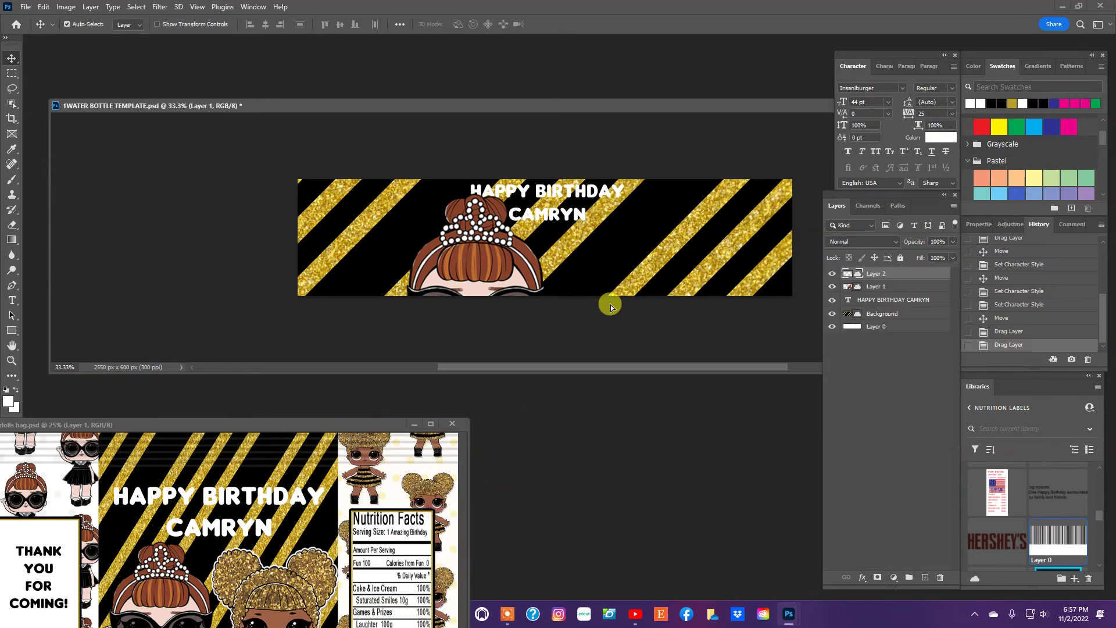
left_click_drag(583, 254, 622, 254)
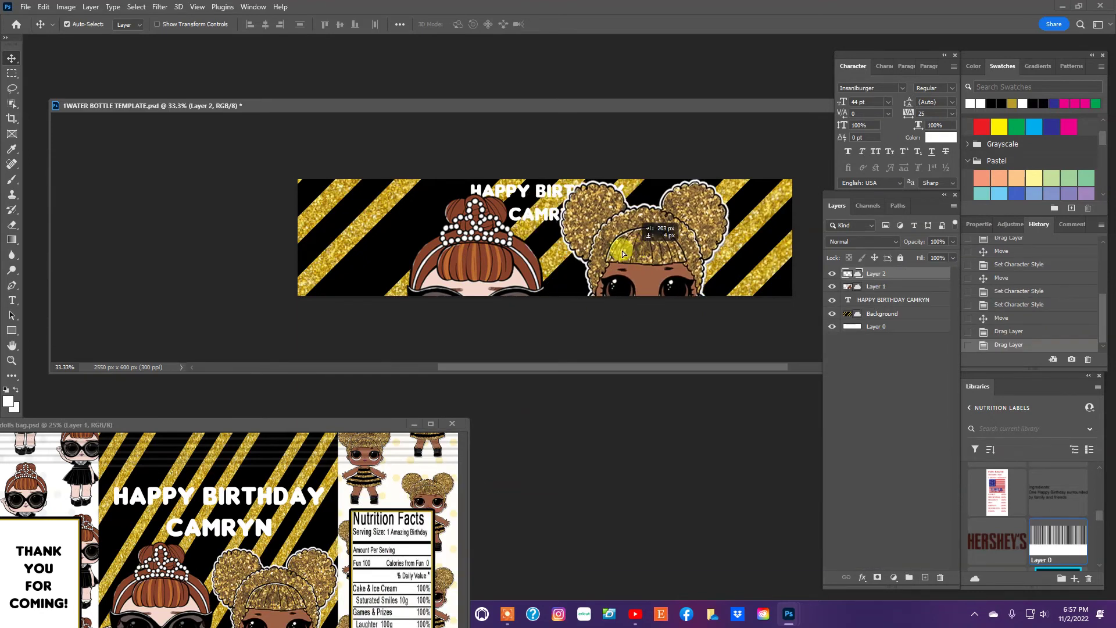
left_click_drag(500, 265, 386, 164)
Step: Free-transform the red-haired doll down small, left of the greeting
left_click(42, 7)
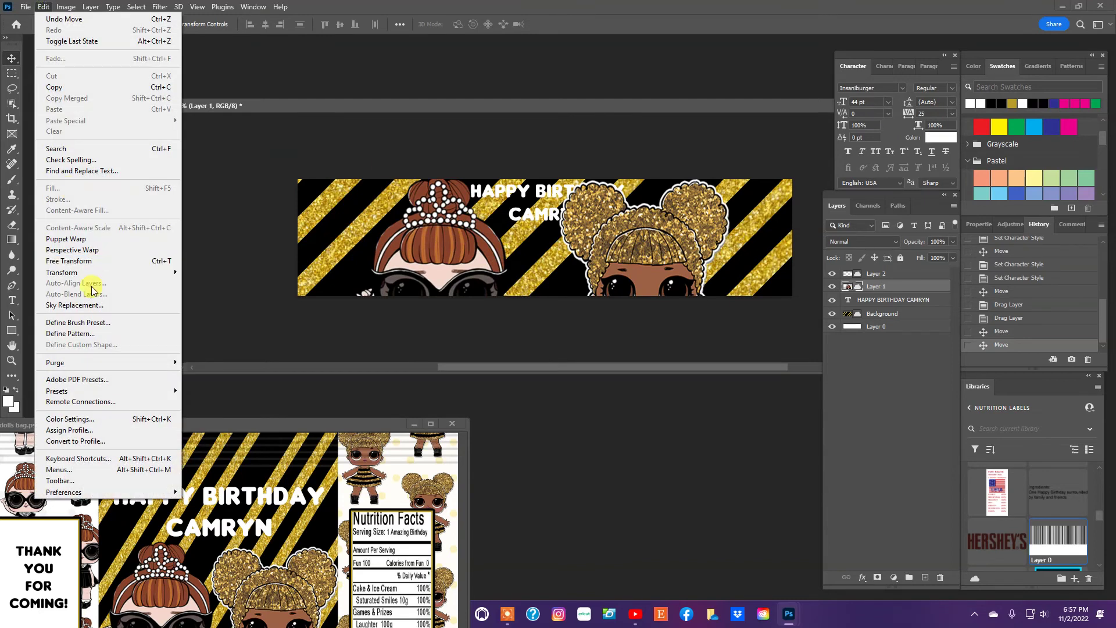
left_click(88, 261)
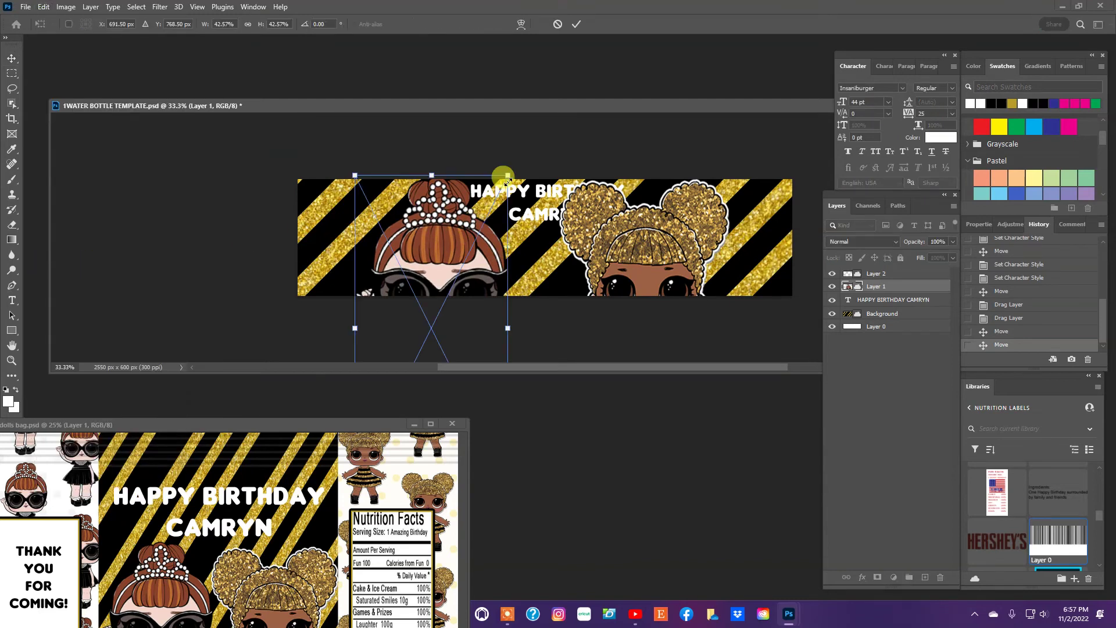
left_click_drag(507, 176, 482, 235)
left_click_drag(462, 273, 463, 236)
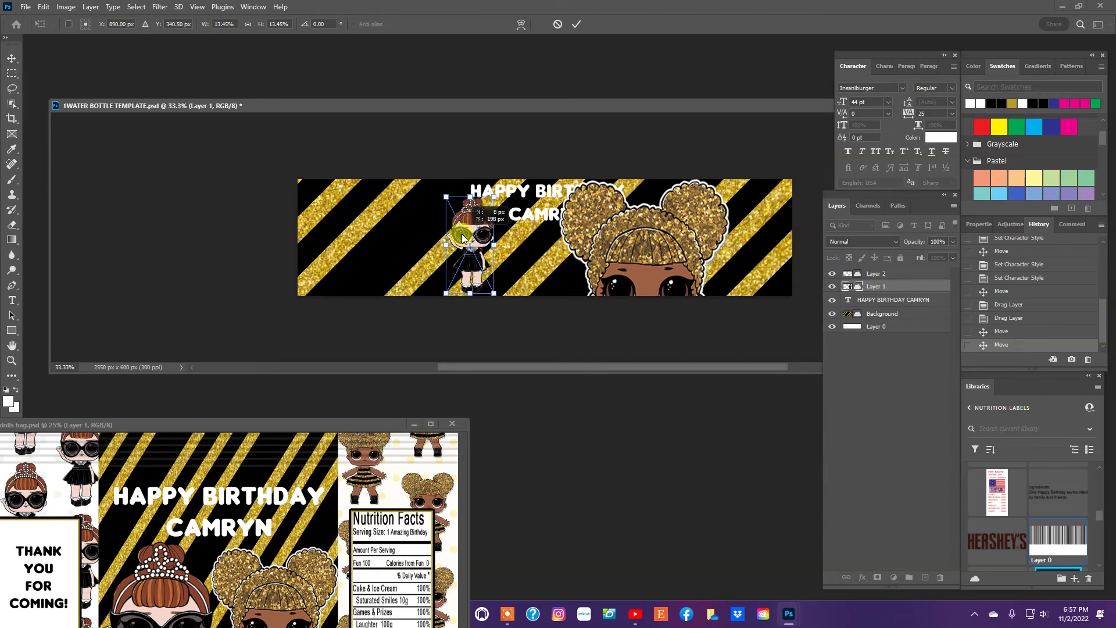
left_click_drag(463, 237, 463, 237)
left_click(10, 60)
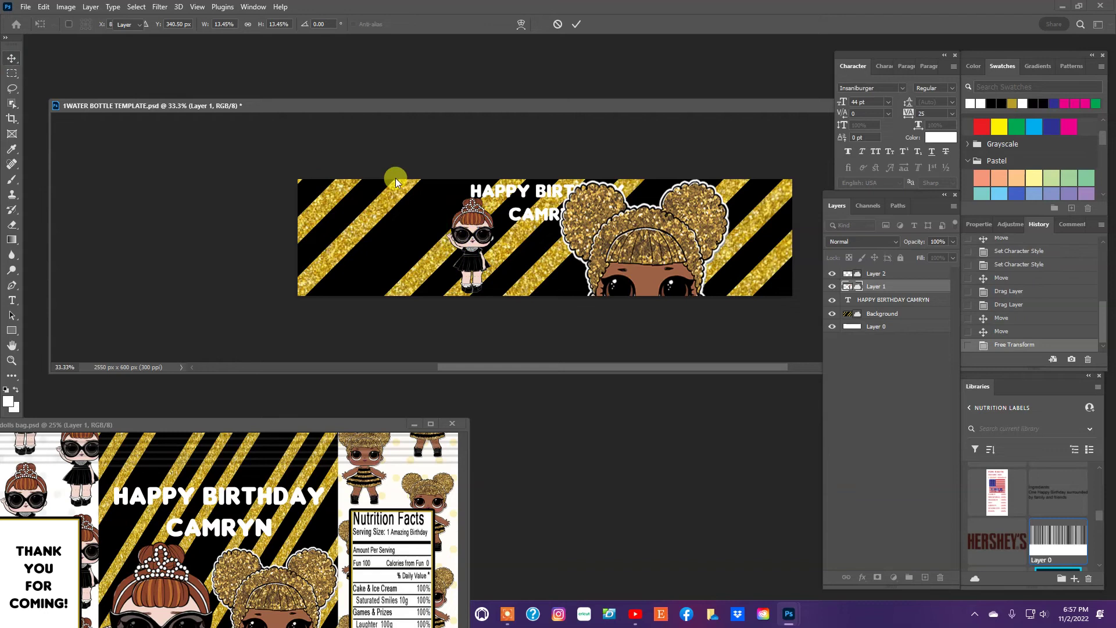
Step: Scale the gold-haired bee doll down and position it on the banner's right side
left_click(663, 257)
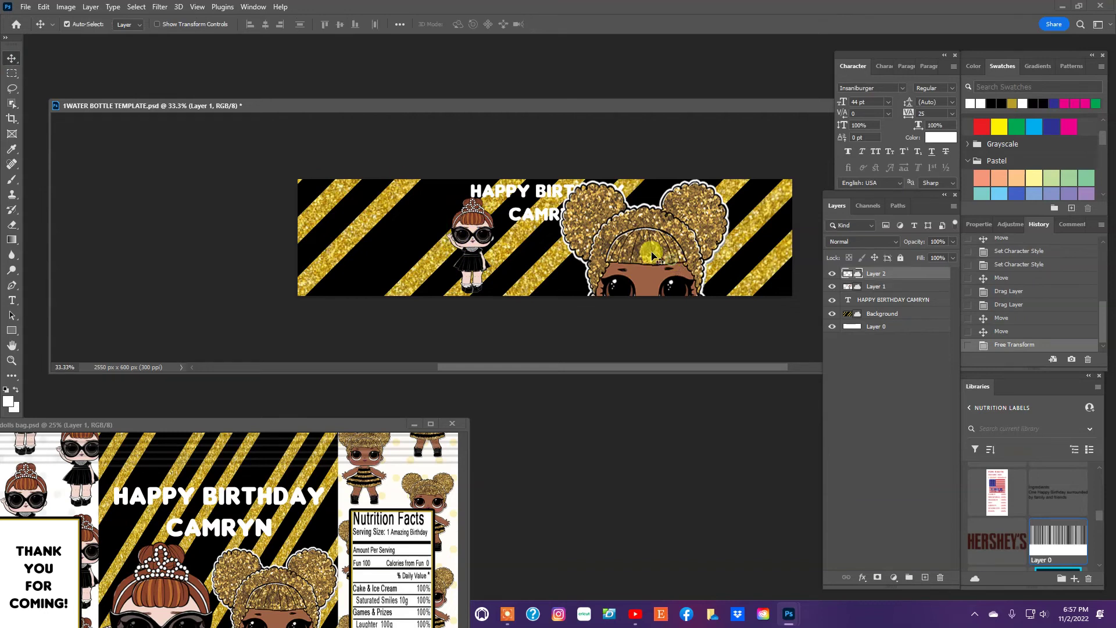
left_click(46, 7)
left_click(61, 258)
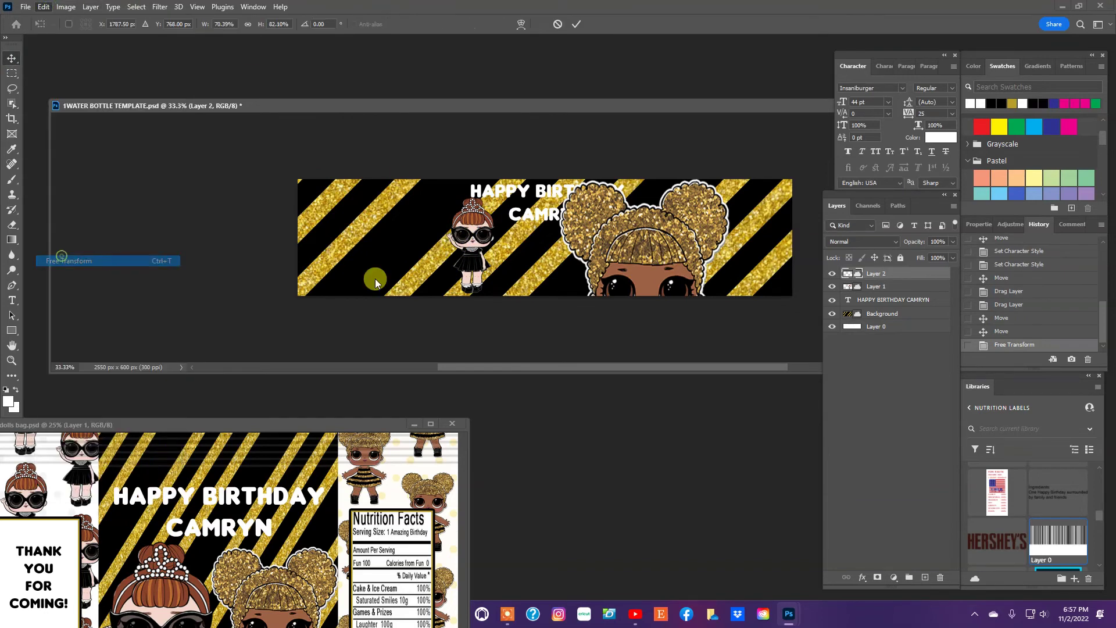
left_click_drag(730, 180, 657, 233)
left_click_drag(600, 266, 601, 230)
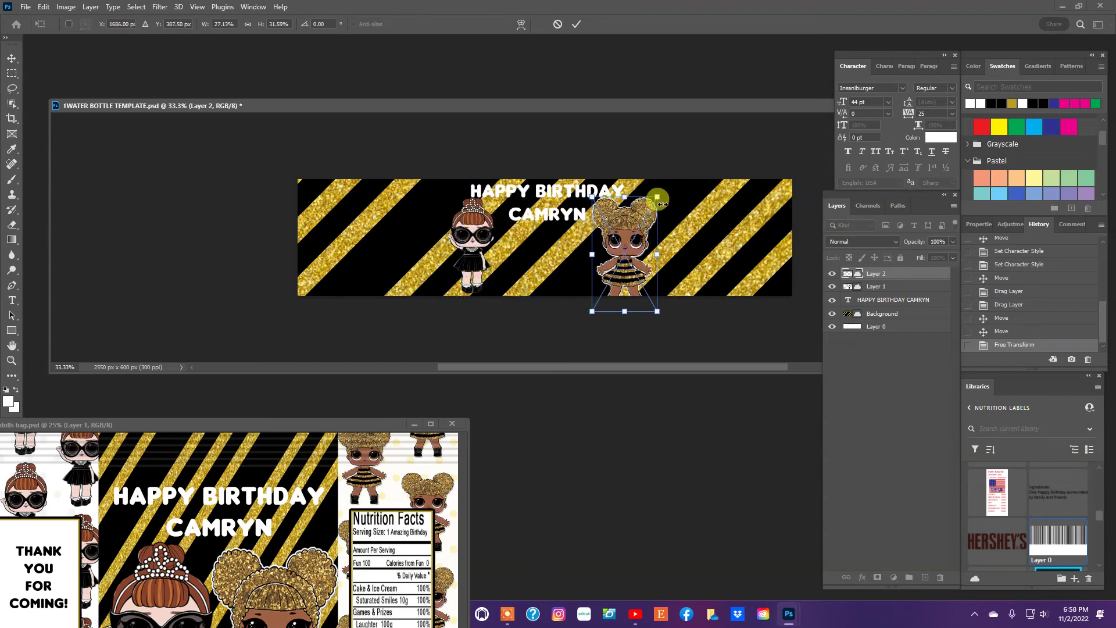
left_click_drag(657, 200, 641, 224)
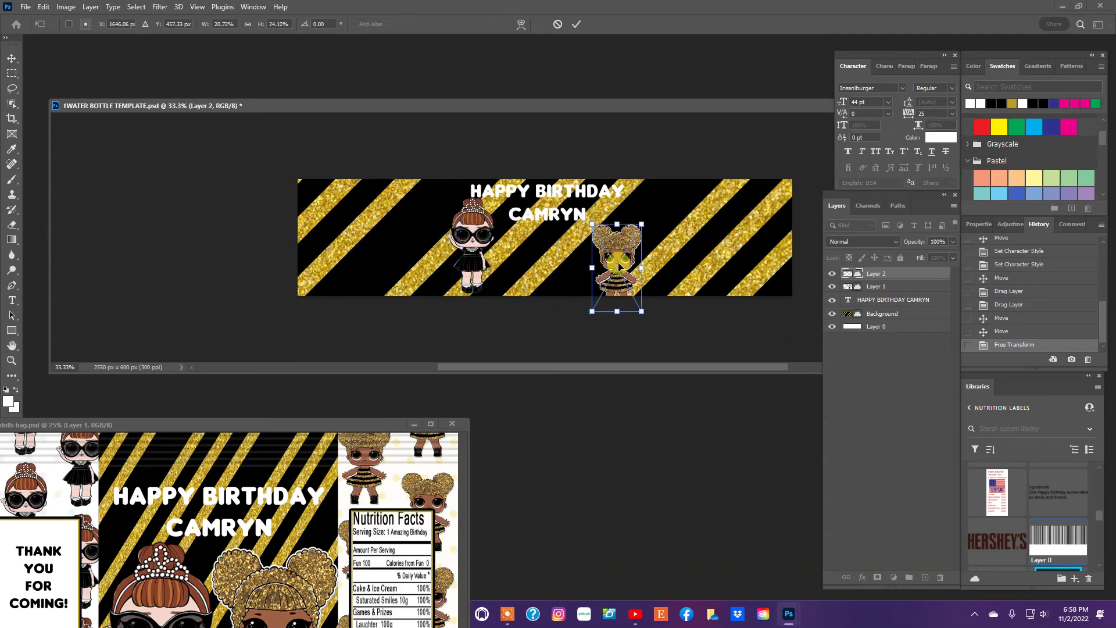
left_click_drag(530, 240, 499, 247)
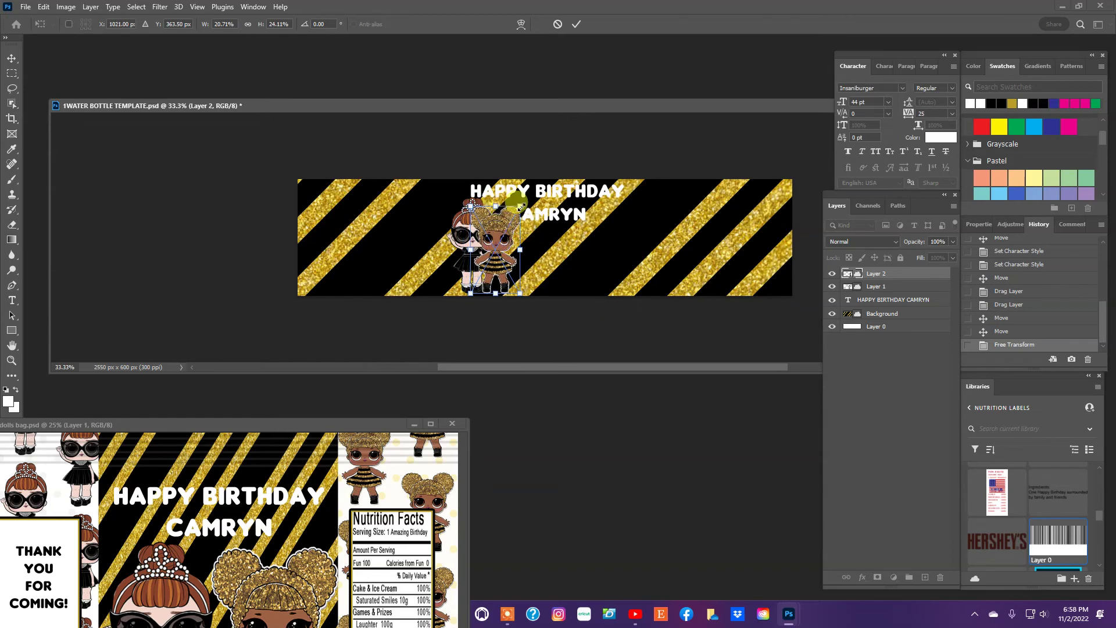
left_click_drag(519, 205, 528, 201)
left_click_drag(508, 239, 626, 234)
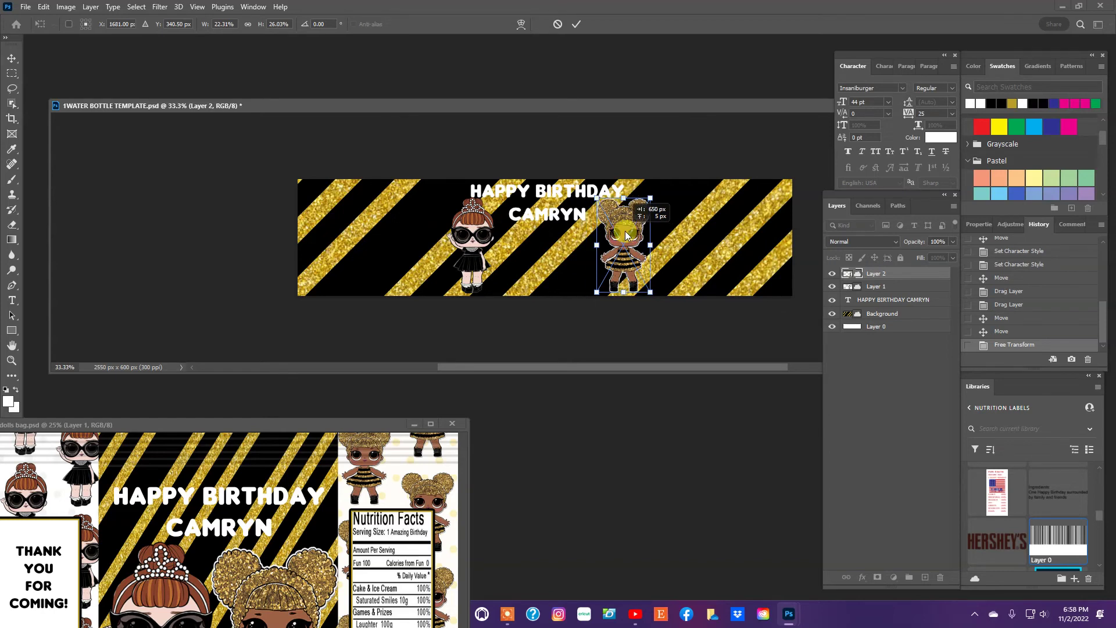
left_click(11, 59)
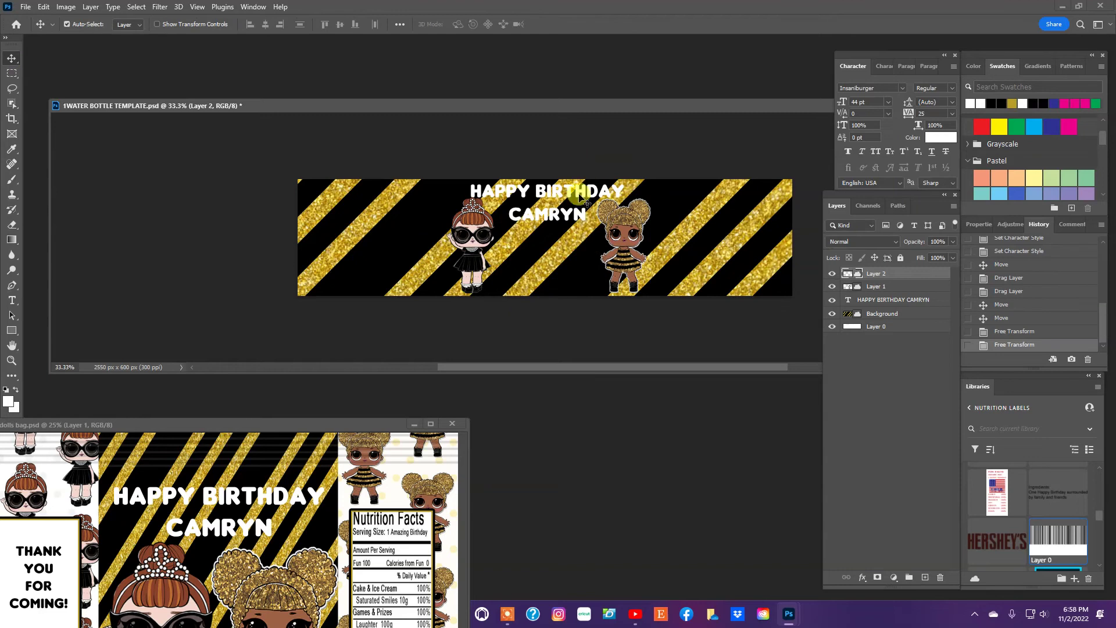
Step: Shift the greeting left, move the bee doll toward it, and lower the left doll
mouse_move(574, 226)
left_mouse_down()
mouse_move(546, 218)
mouse_move(556, 219)
left_mouse_up()
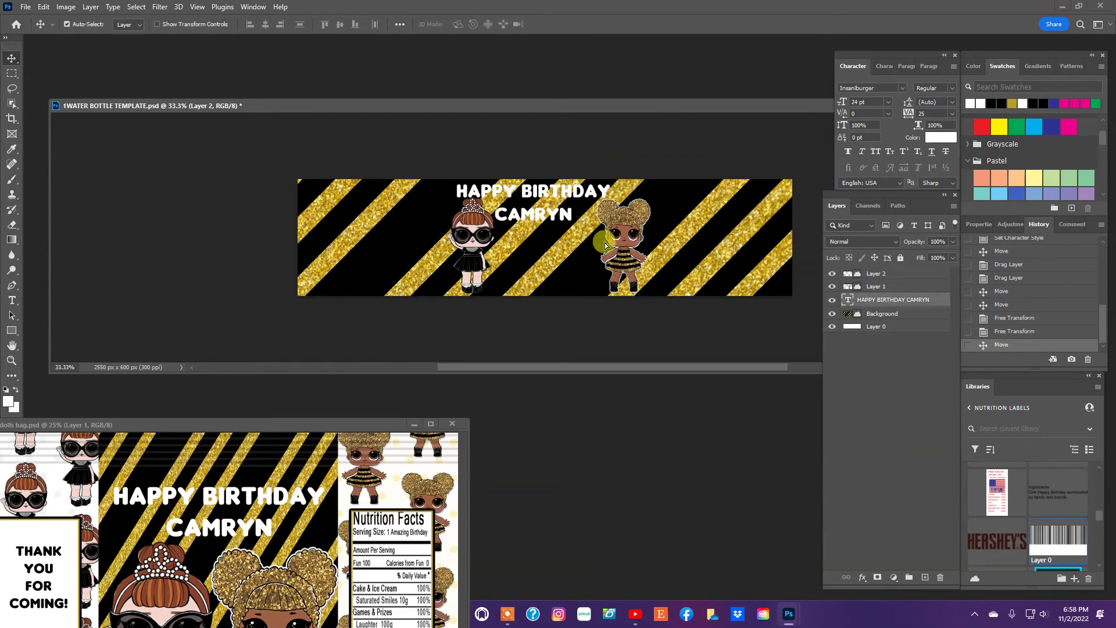
left_click_drag(629, 240, 610, 241)
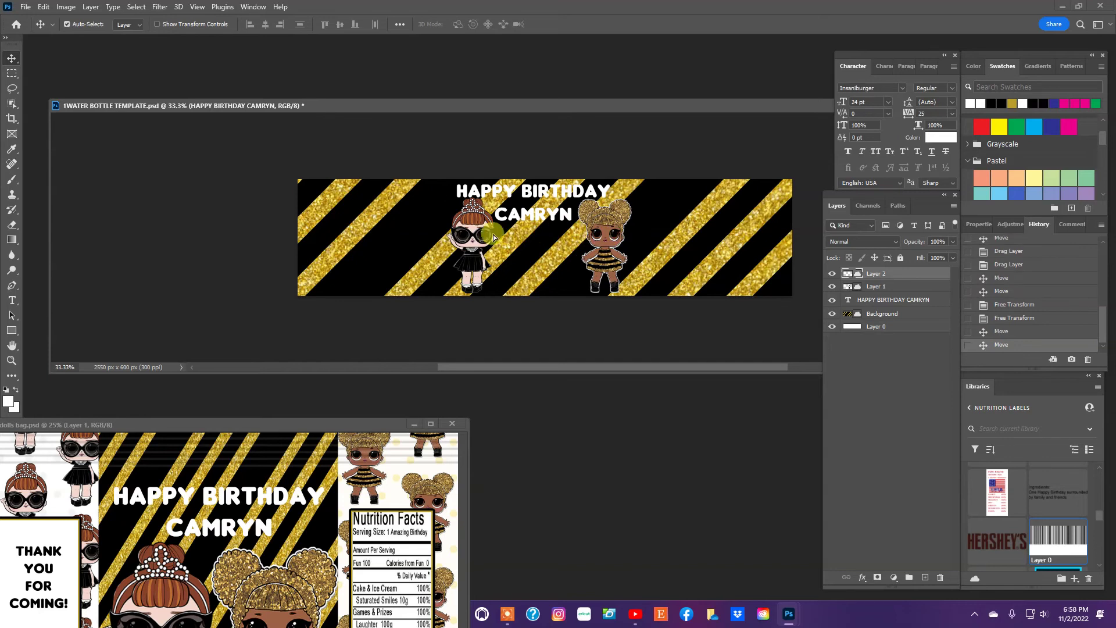
left_click_drag(480, 235, 480, 237)
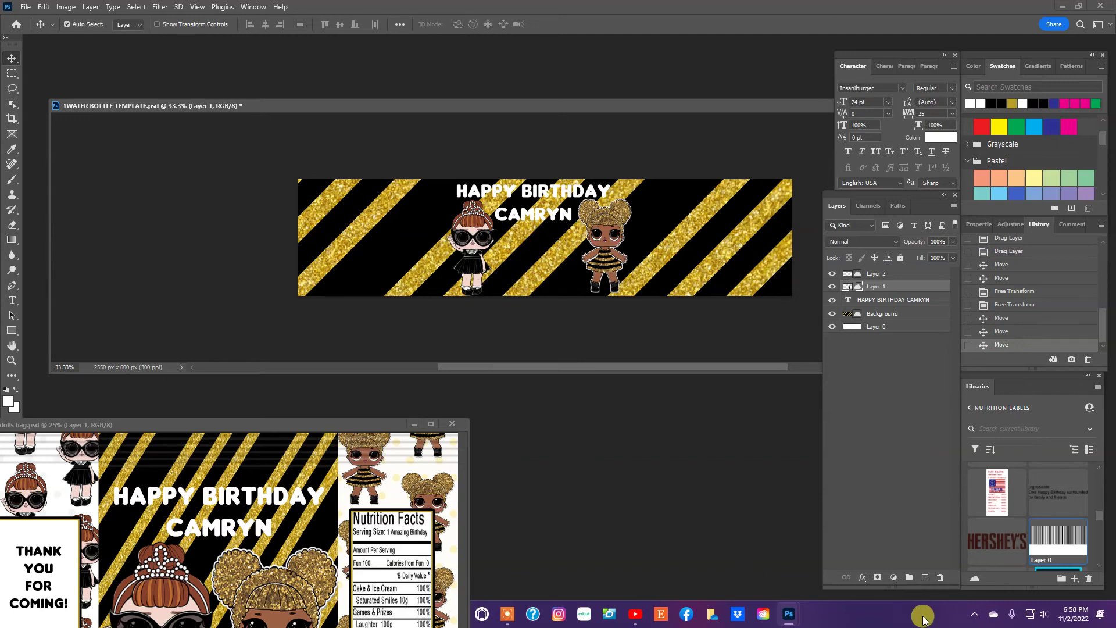
Step: Drag the L.O.L. Surprise logo onto the label and shrink it to about half size
left_click_drag(304, 428, 231, 263)
left_click_drag(254, 537, 534, 303)
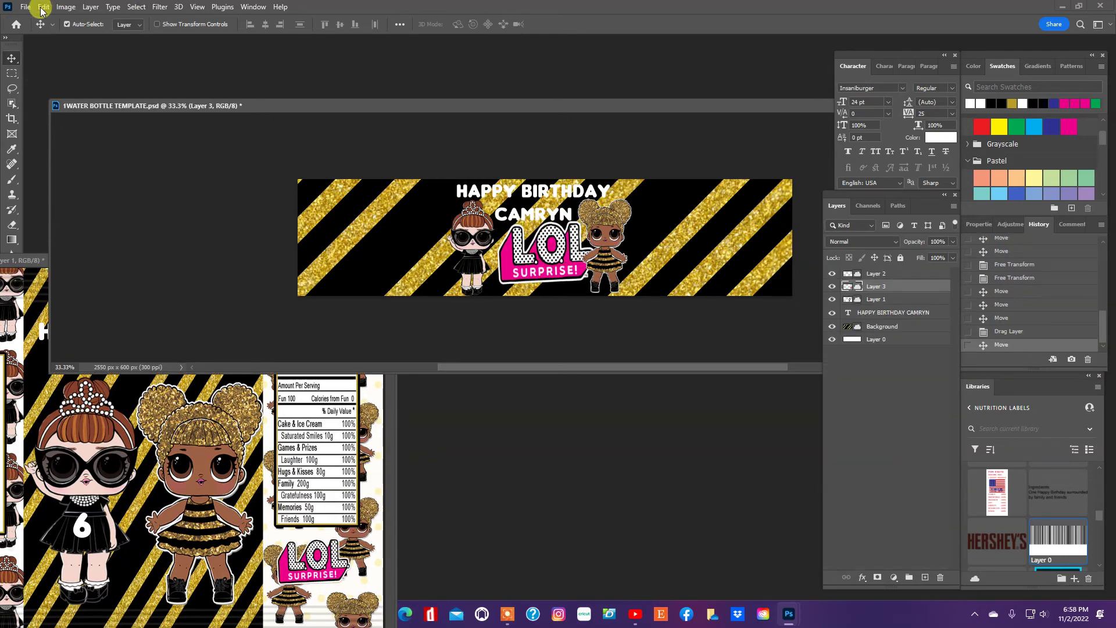
left_click(42, 8)
mouse_move(55, 270)
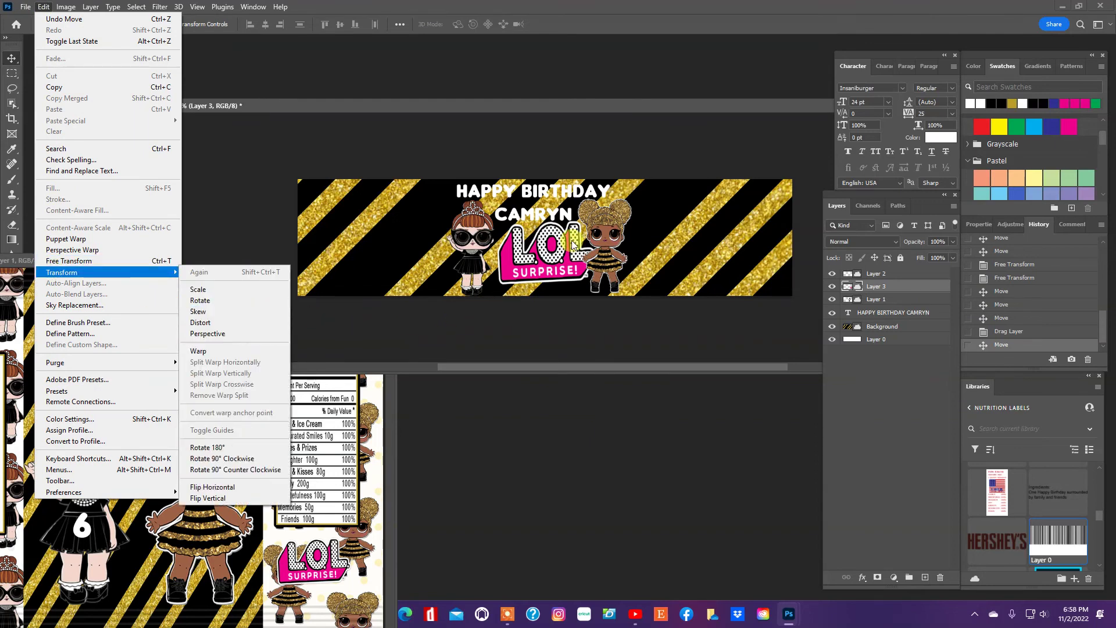
left_click(68, 261)
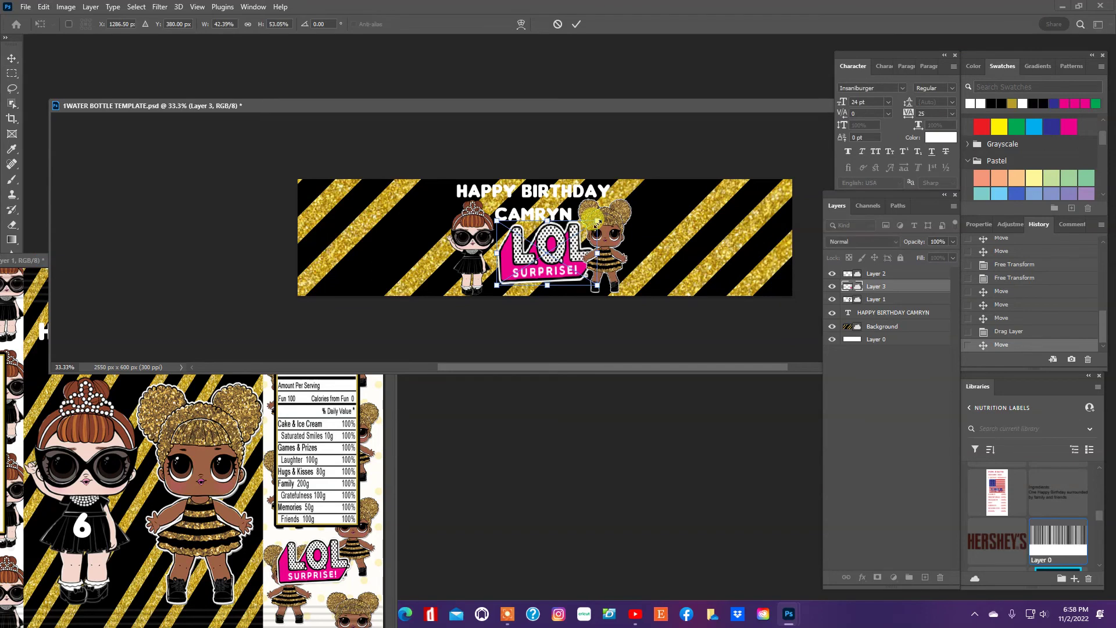
left_click_drag(597, 223, 529, 285)
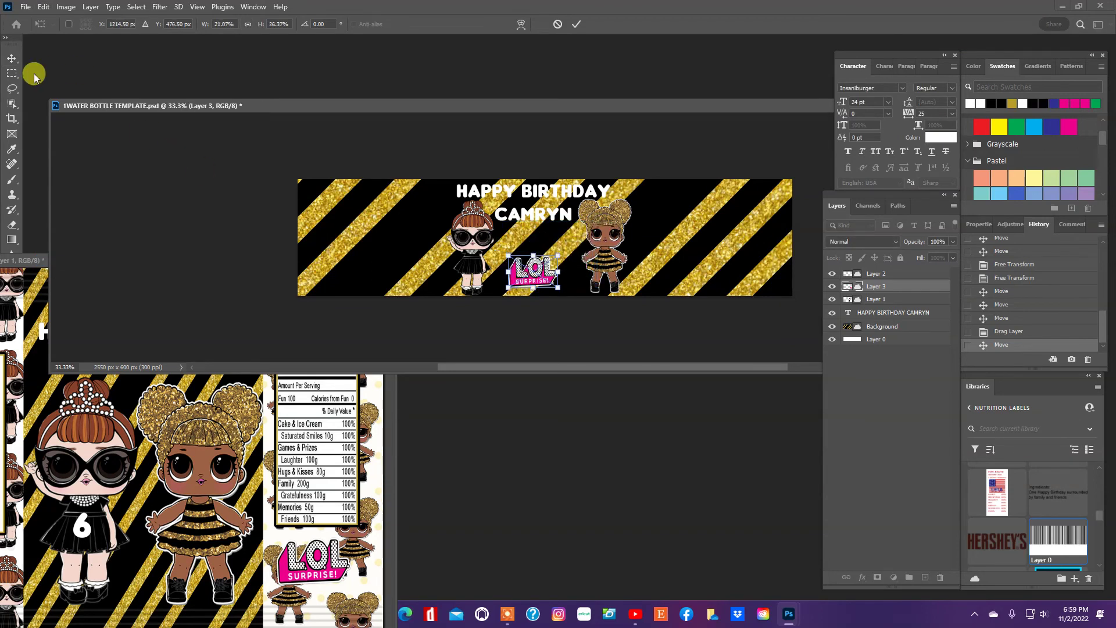
left_click(12, 60)
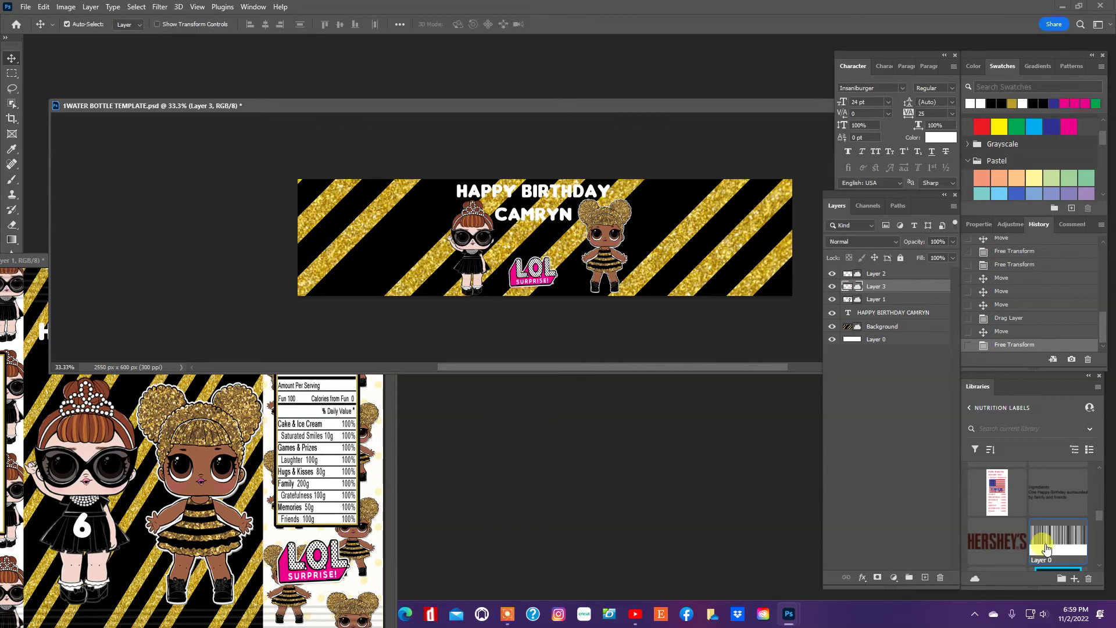
Step: Place the library barcode in the label's bottom-right corner at about half size
left_click_drag(1049, 540, 718, 265)
left_click_drag(783, 224, 764, 287)
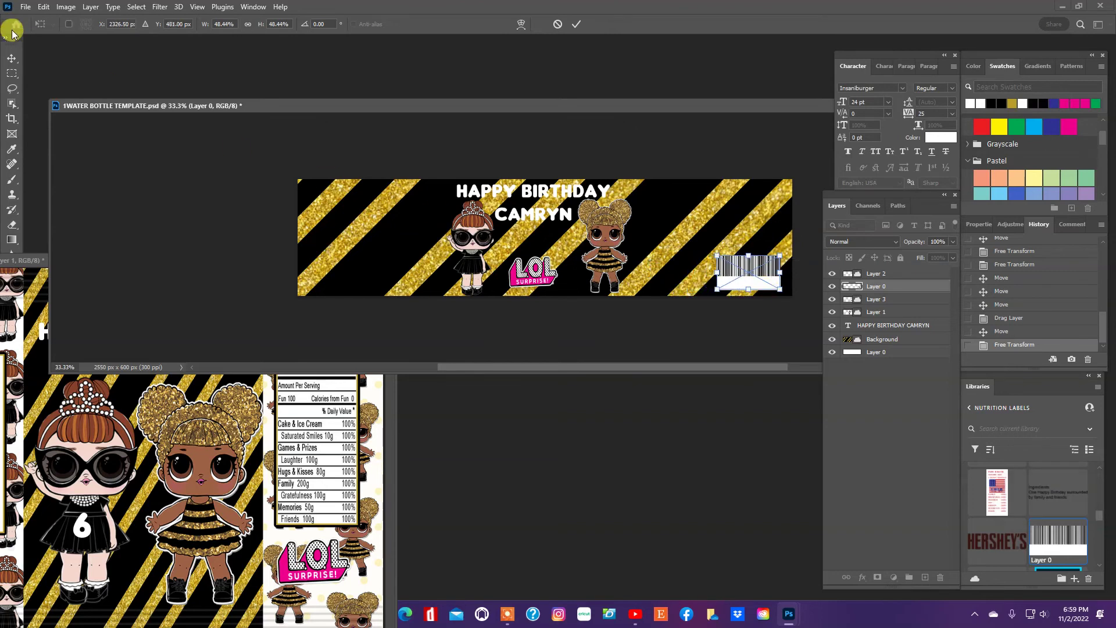
left_click(9, 58)
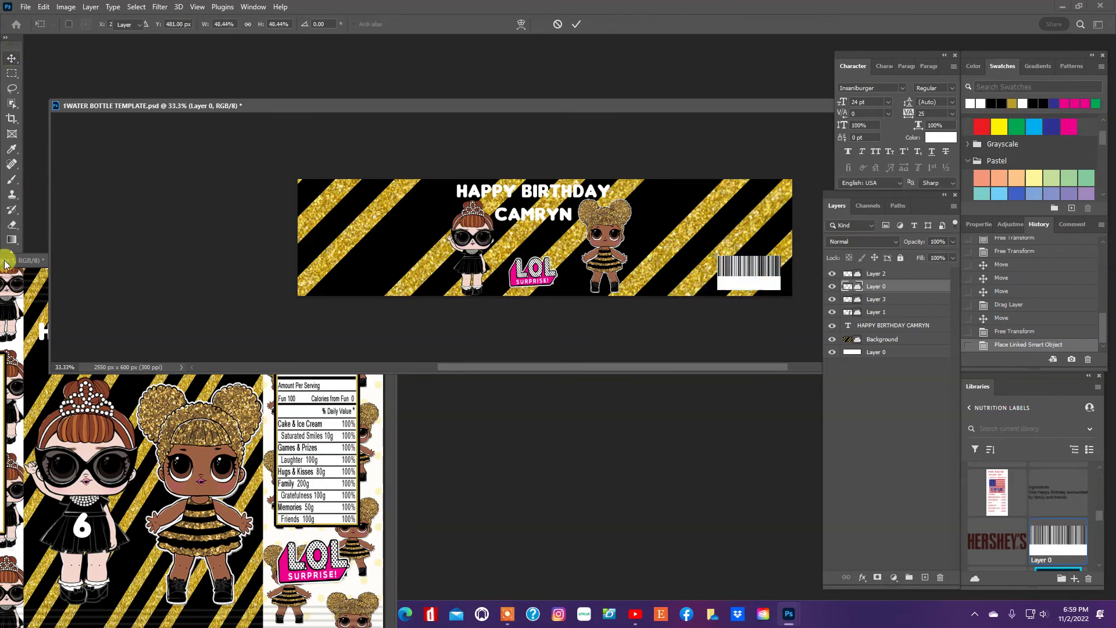
left_click(26, 263)
left_click_drag(26, 263, 72, 471)
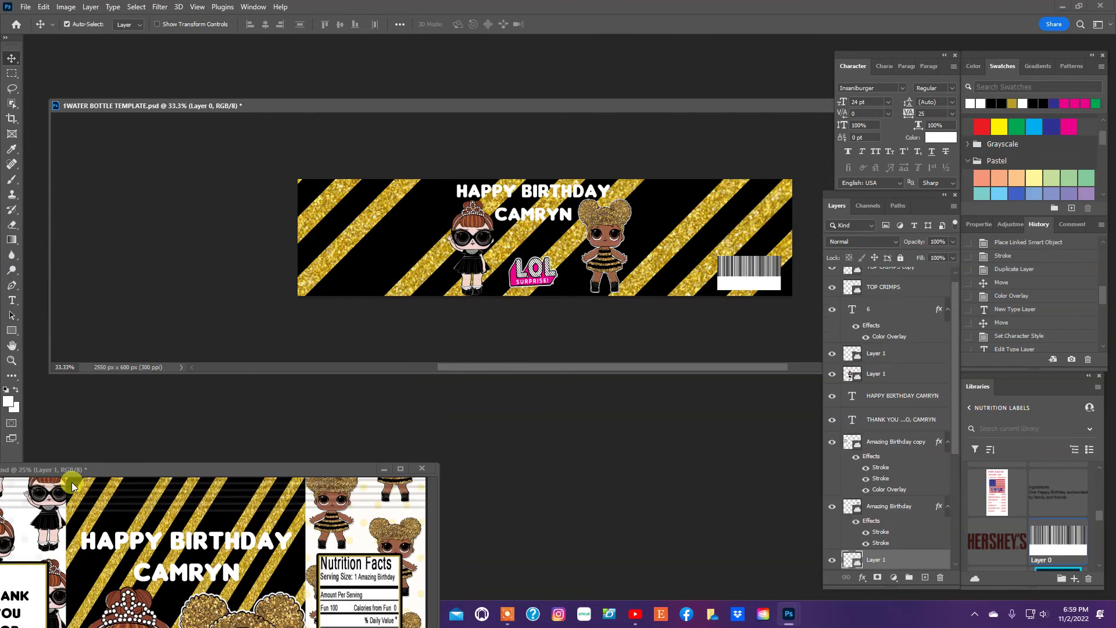
left_click(375, 320)
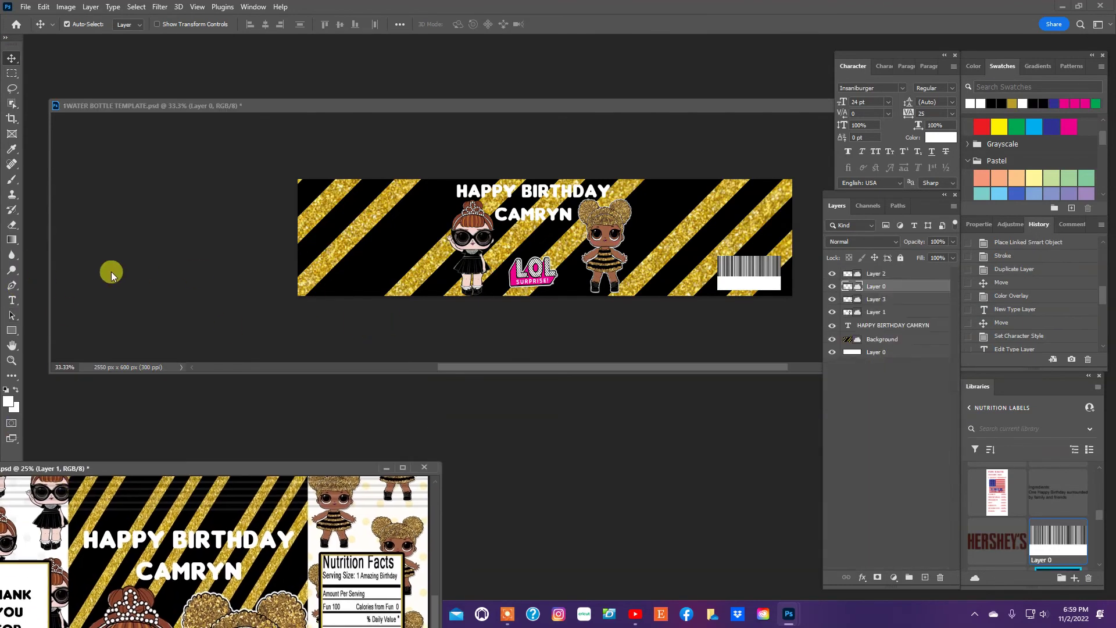
left_click(11, 301)
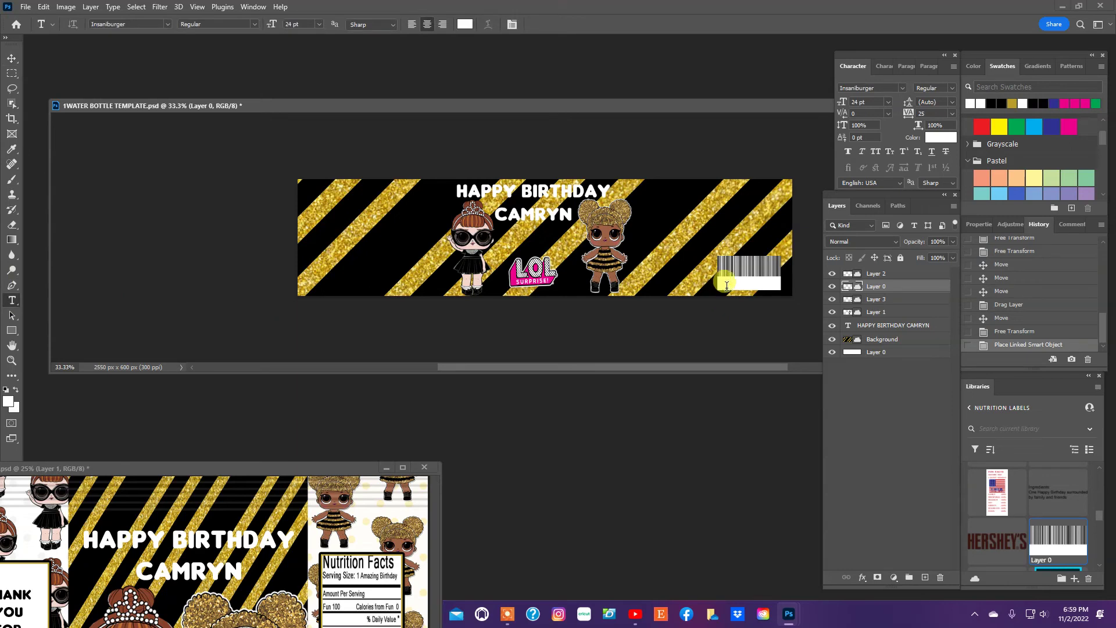
Step: Add a black 'LOL DOLLS' caption beside the barcode, removing a stray extra D
left_click(726, 285)
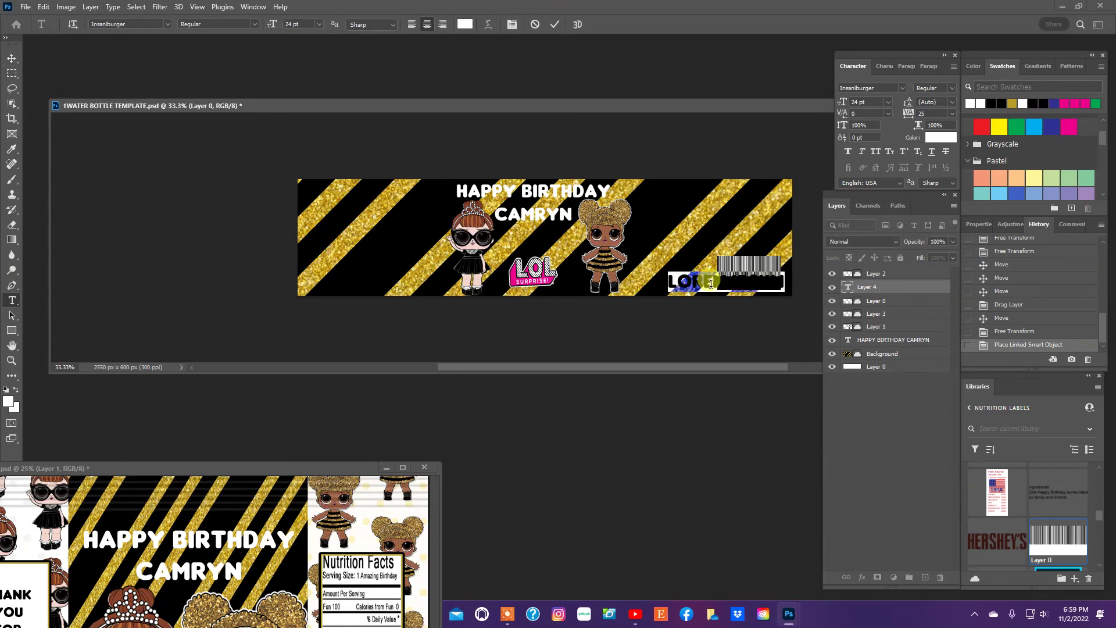
key("BackSpace")
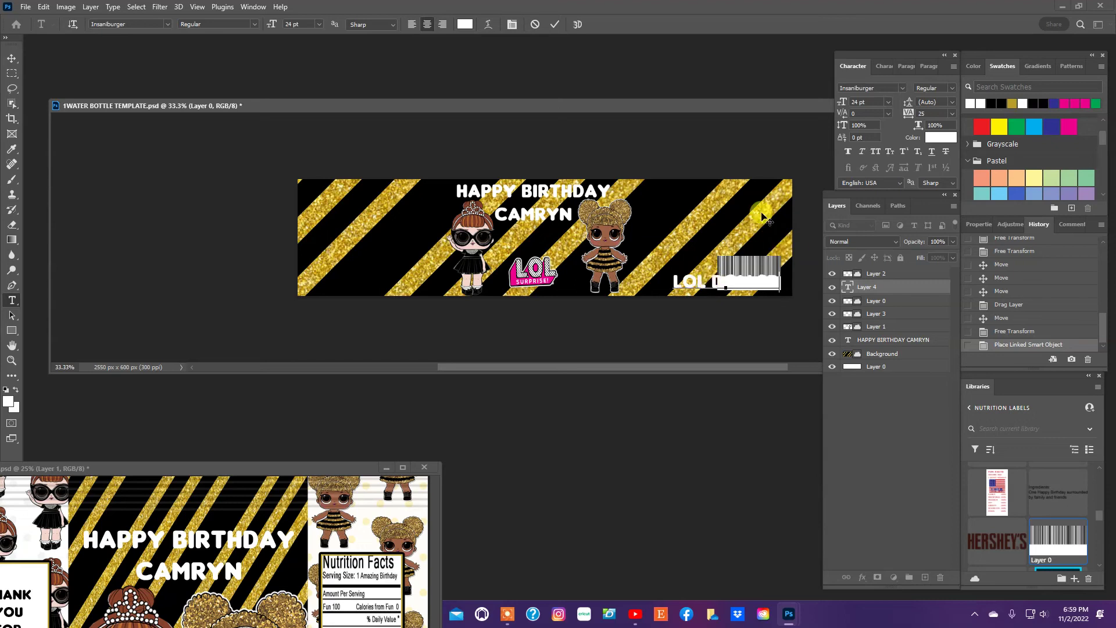
left_click(54, 61)
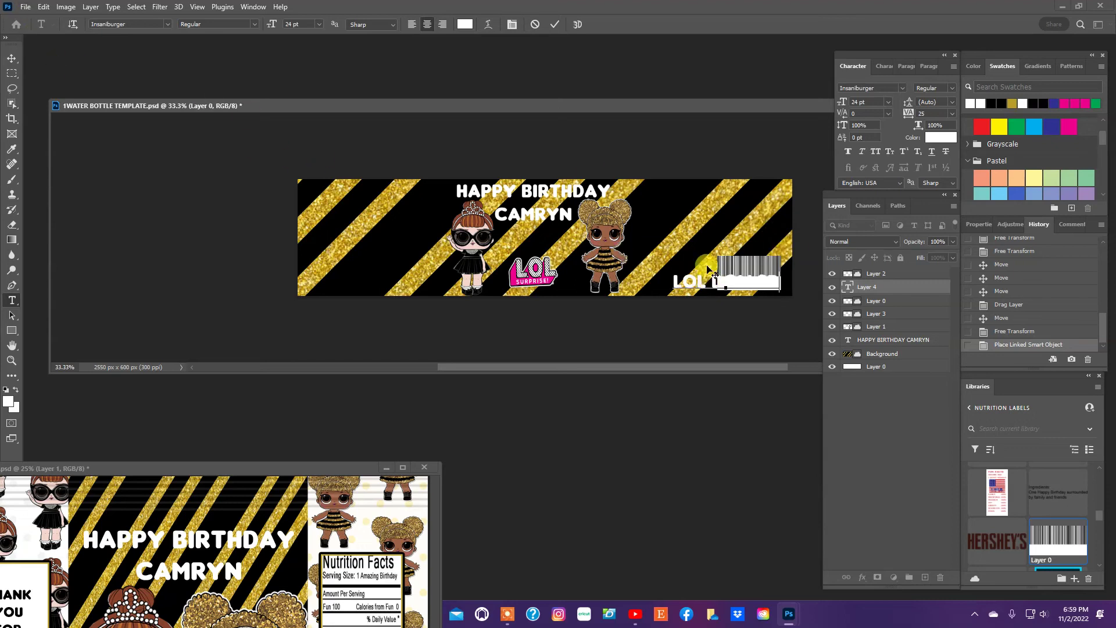
left_click(11, 58)
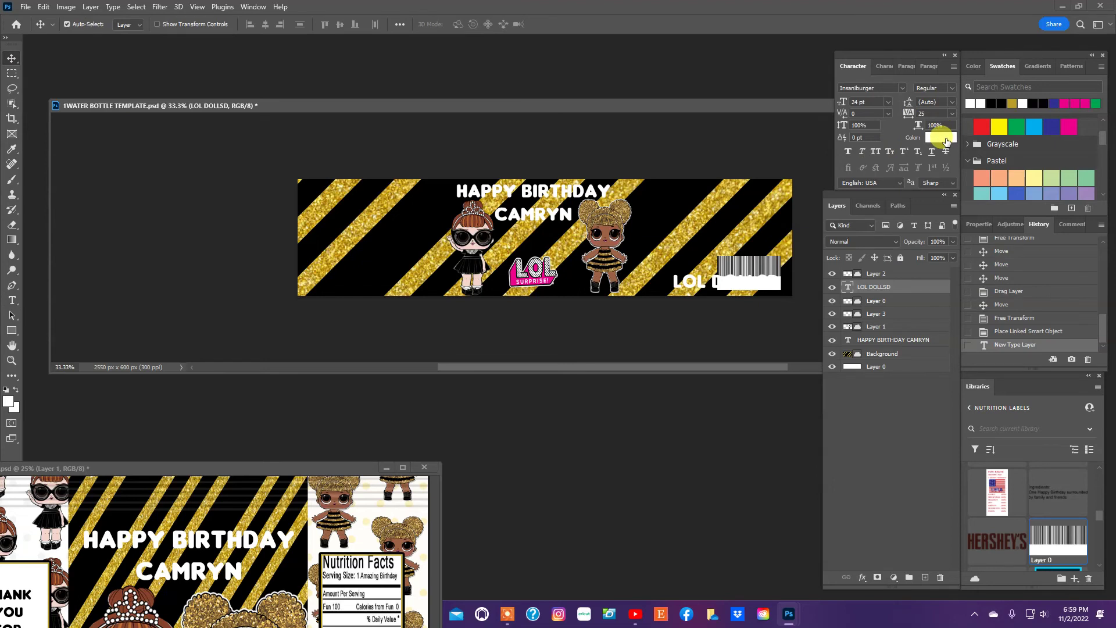
left_click(991, 103)
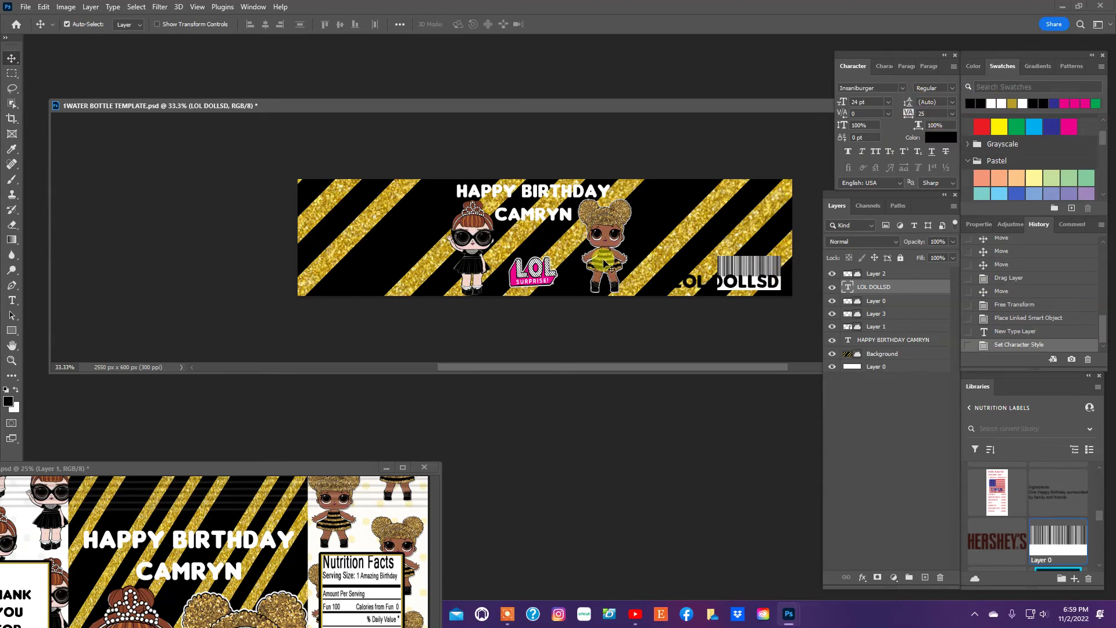
left_click(11, 300)
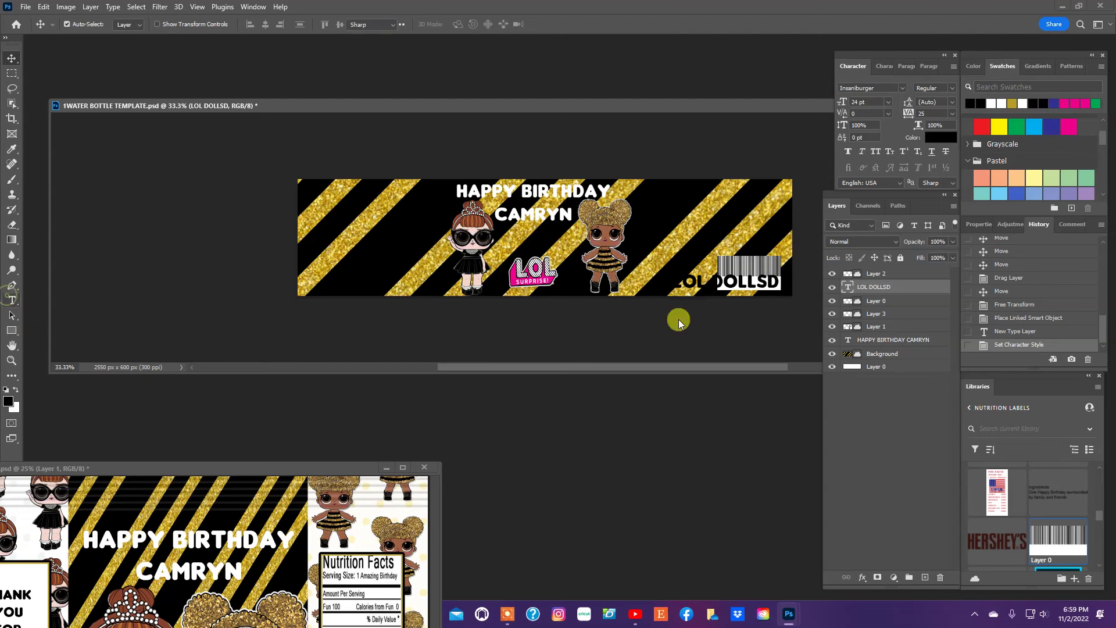
left_click(778, 282)
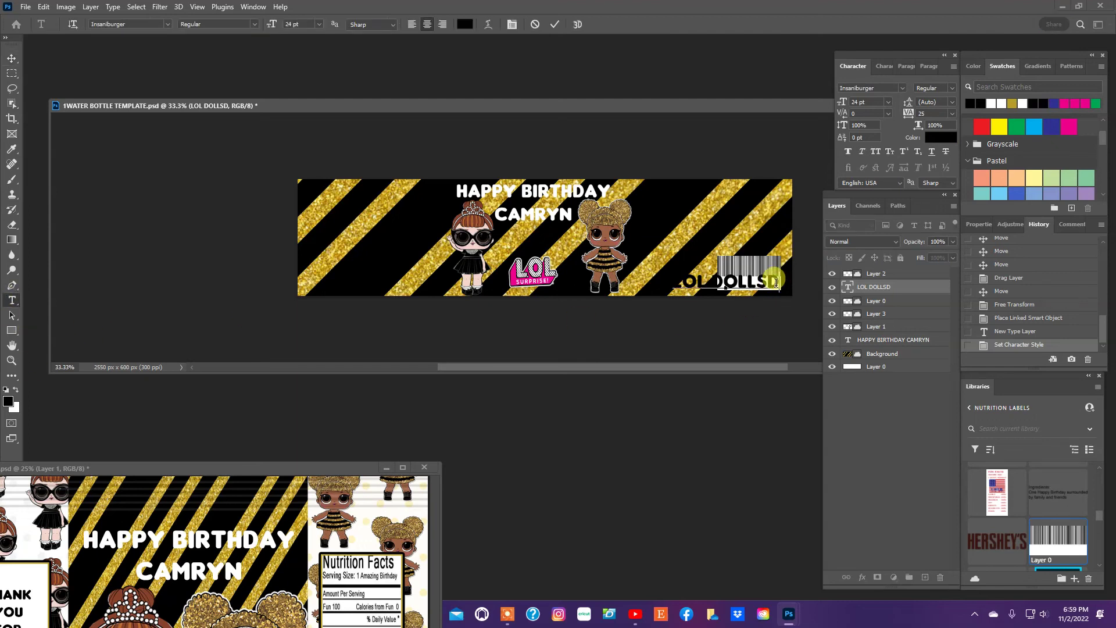
key("BackSpace")
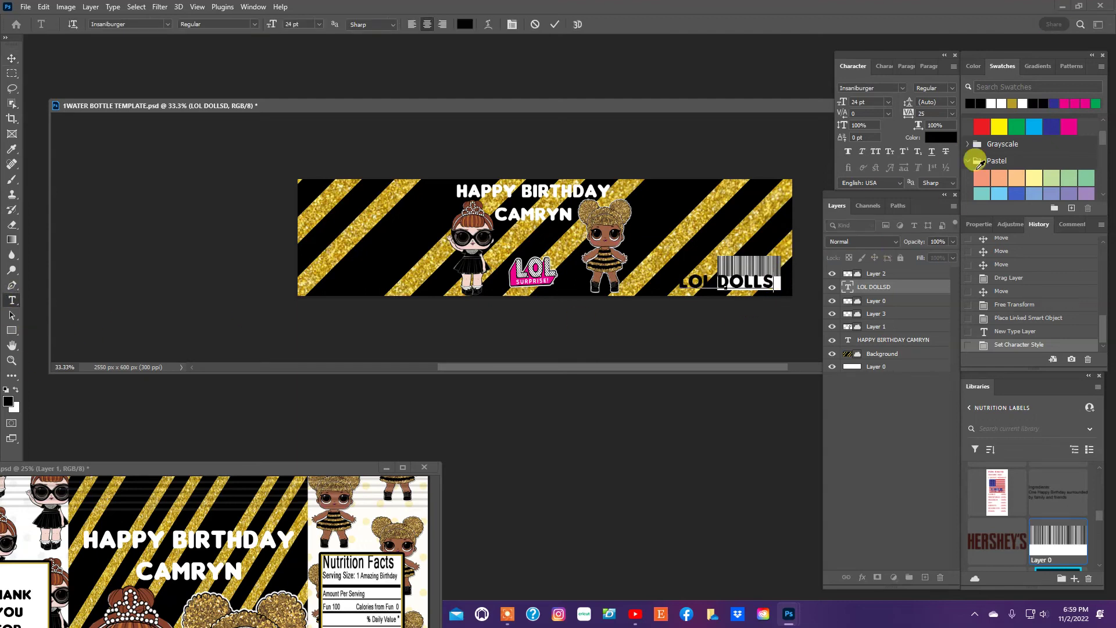
left_click(11, 58)
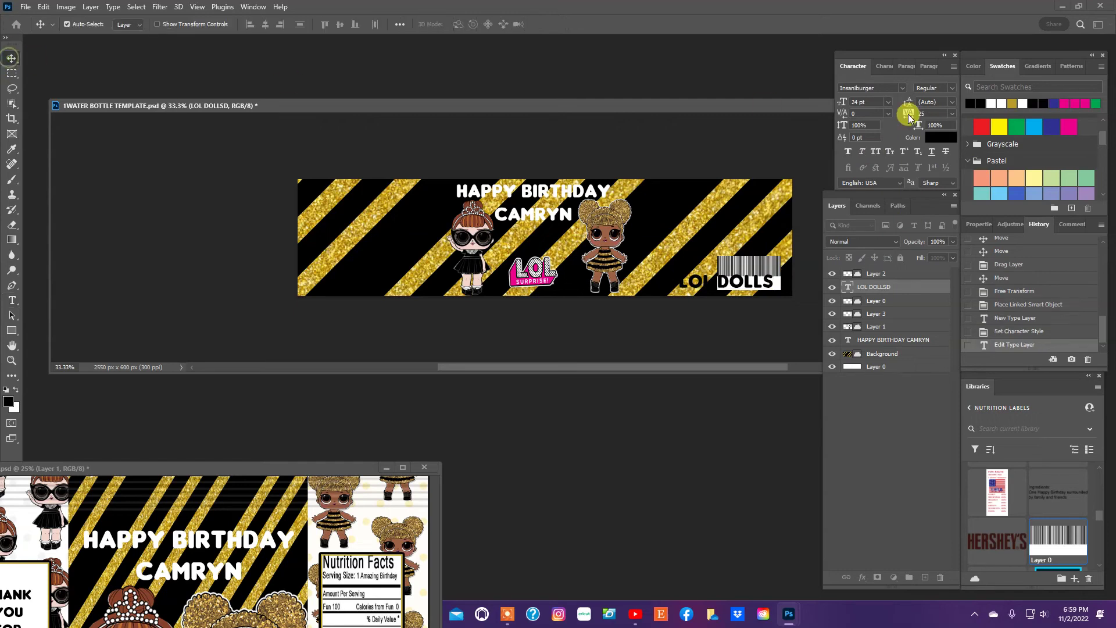
Step: Shrink the caption to 18 pt and save a PNG copy of the label
left_click(886, 102)
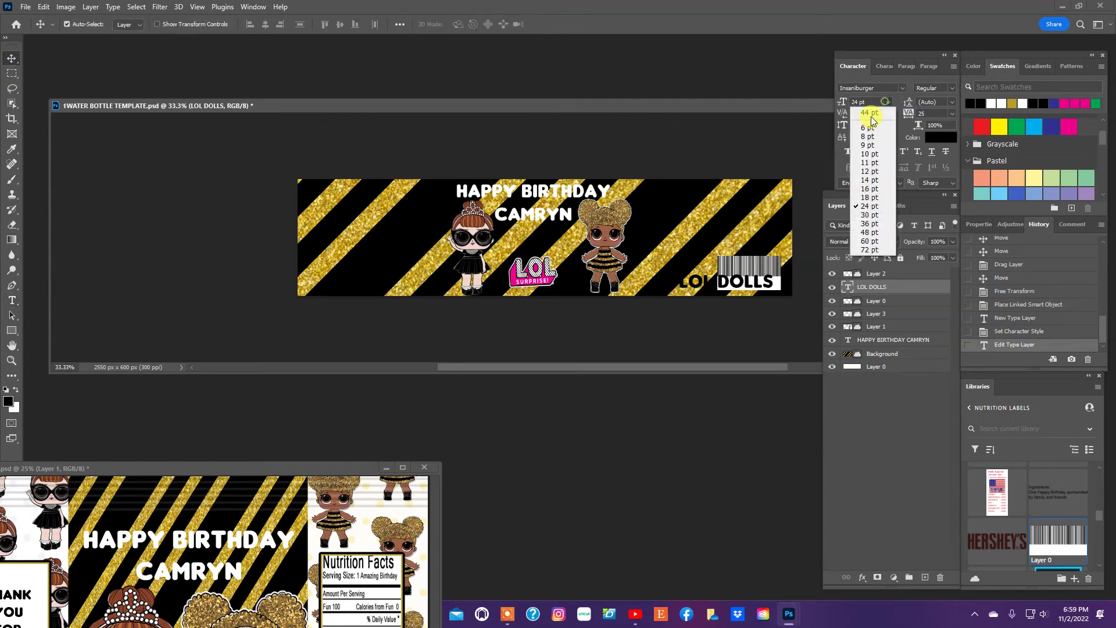
left_click(869, 197)
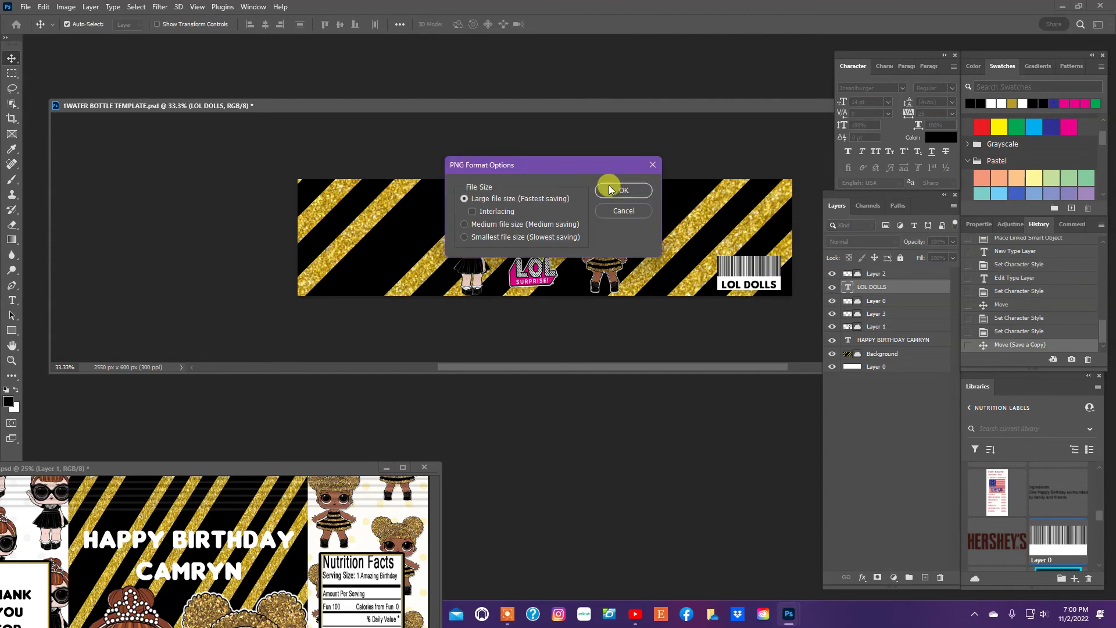
left_click(617, 186)
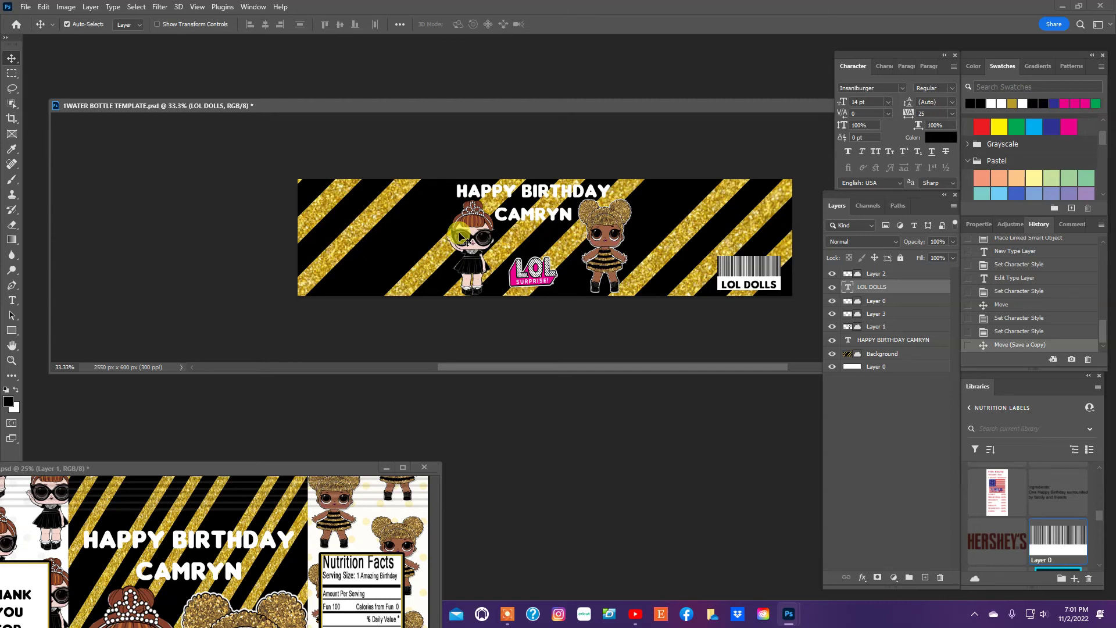
Step: Open the 3PRINGLES CAN LID template file
left_click(25, 7)
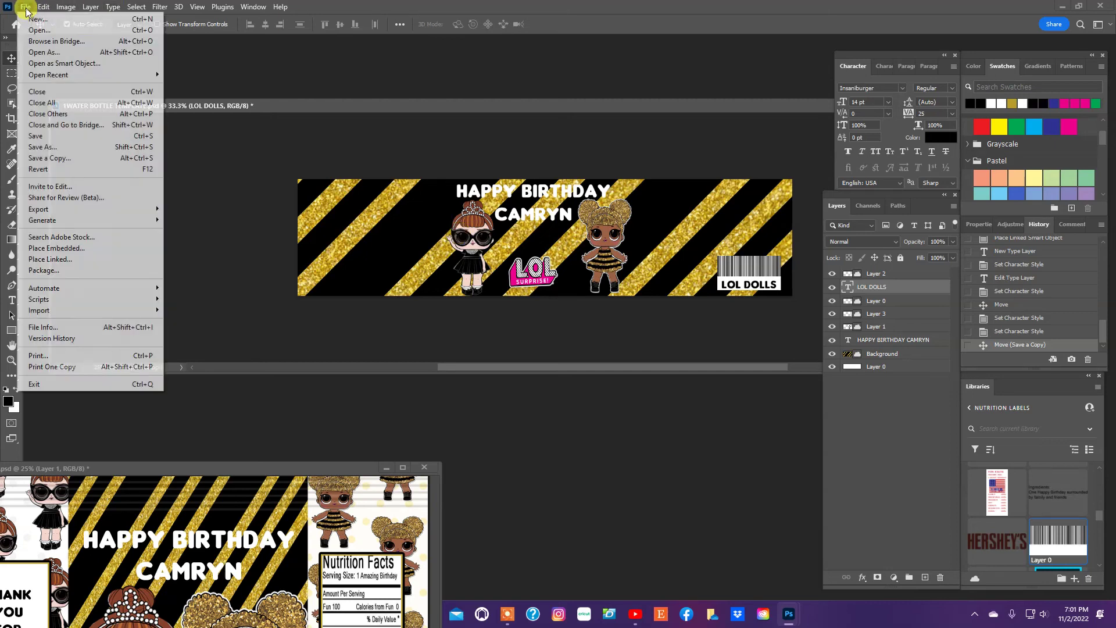
left_click(39, 30)
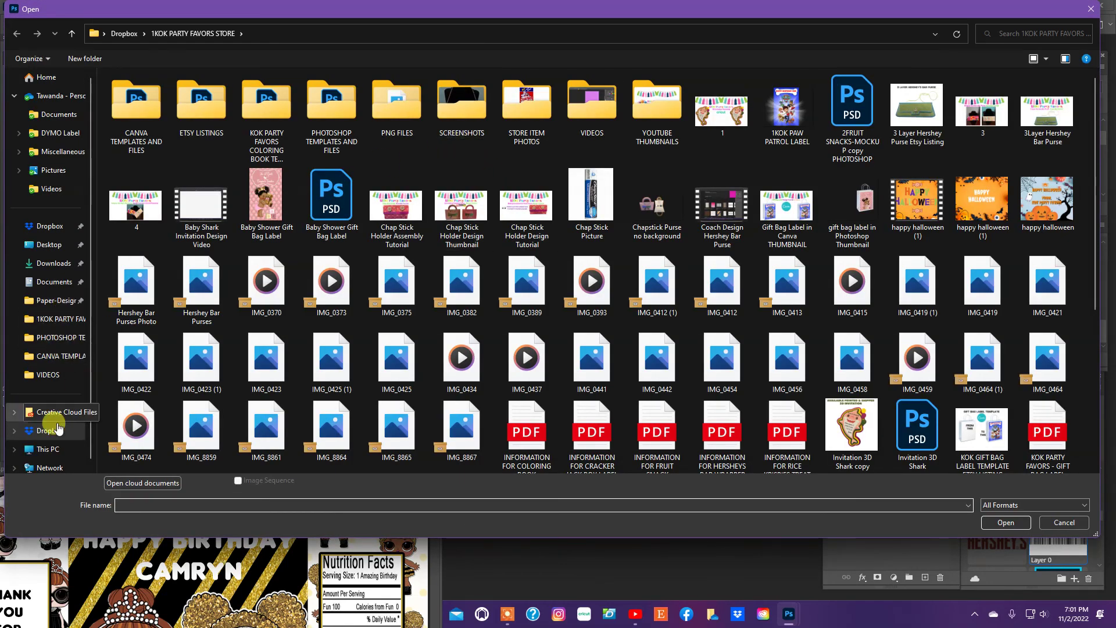
key("Escape")
Step: Copy the gold-striped background onto the lid, reposition it, and clip it to the circle
left_click(89, 577)
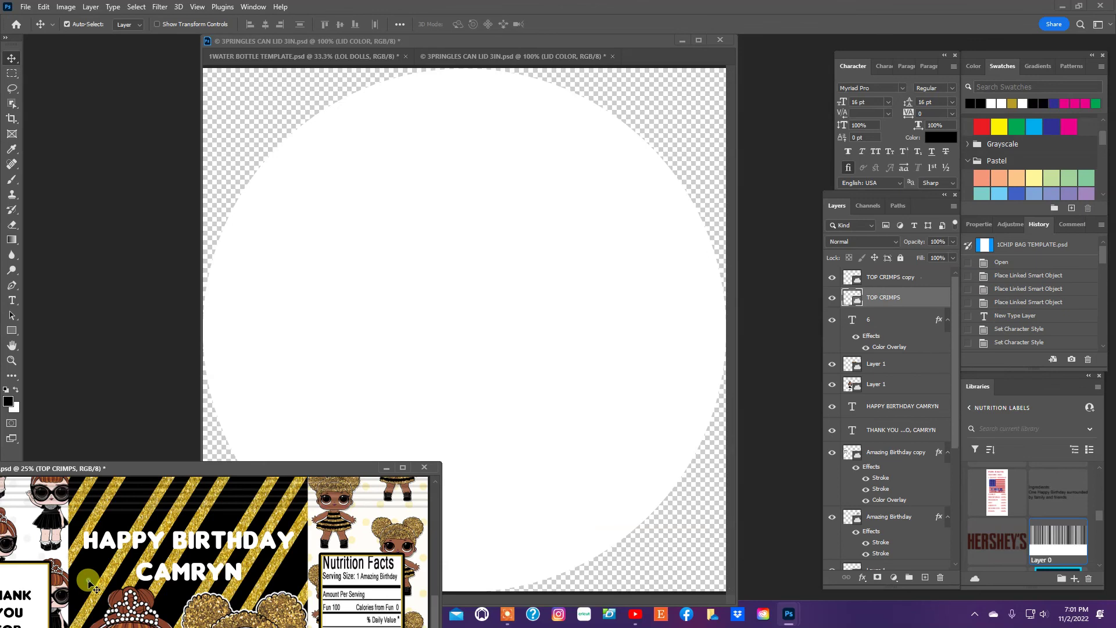
left_click(87, 594)
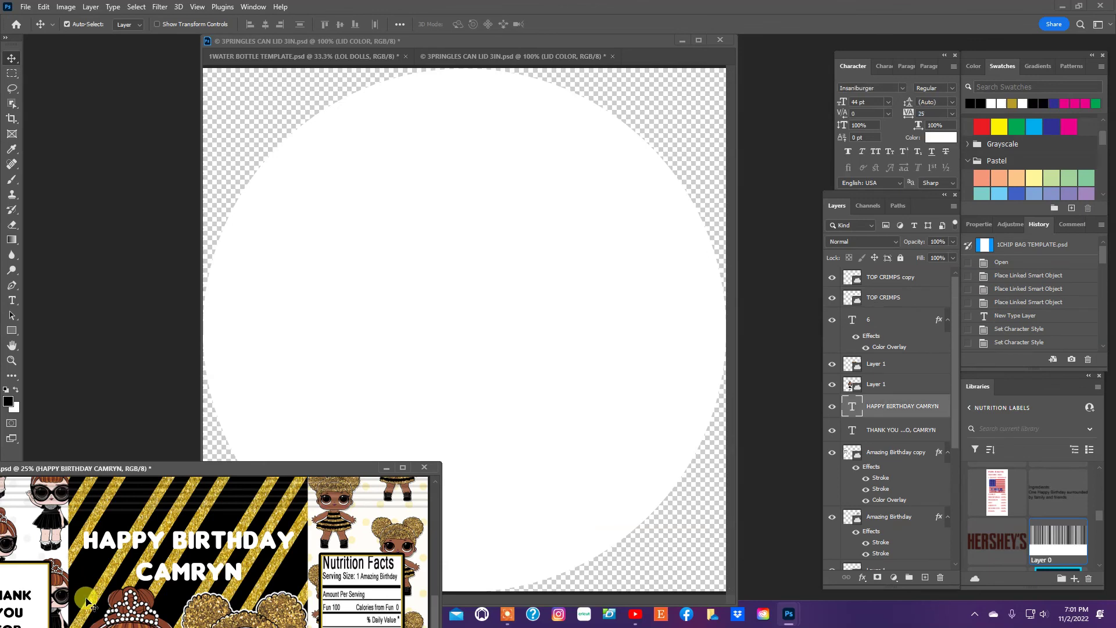
left_click_drag(87, 596, 372, 441)
left_click(44, 7)
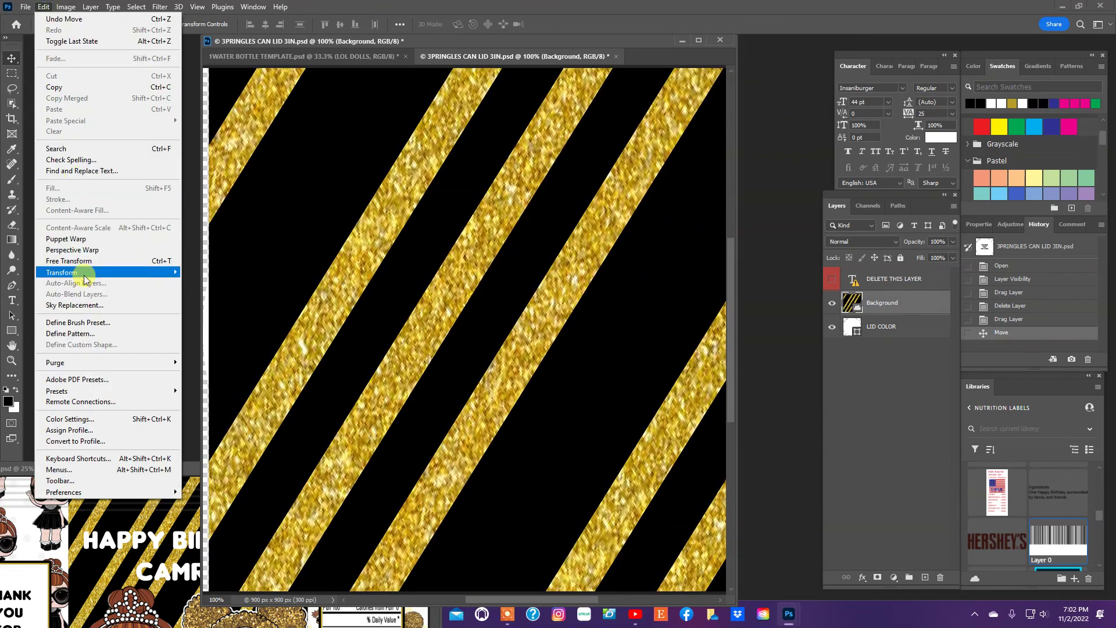
left_click(87, 257)
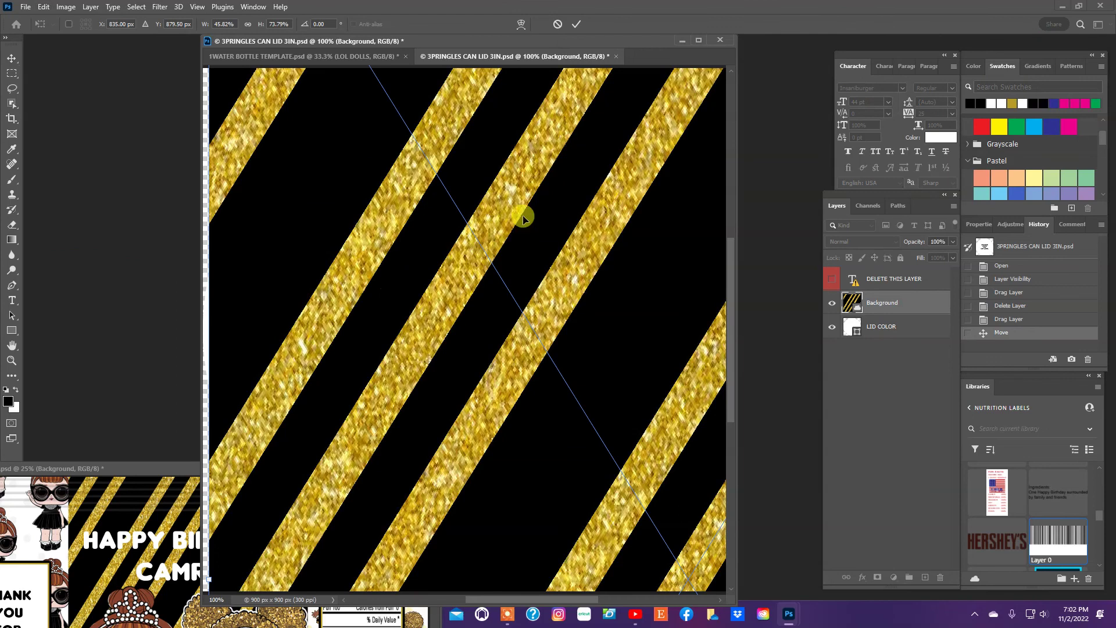
left_click_drag(523, 217, 465, 311)
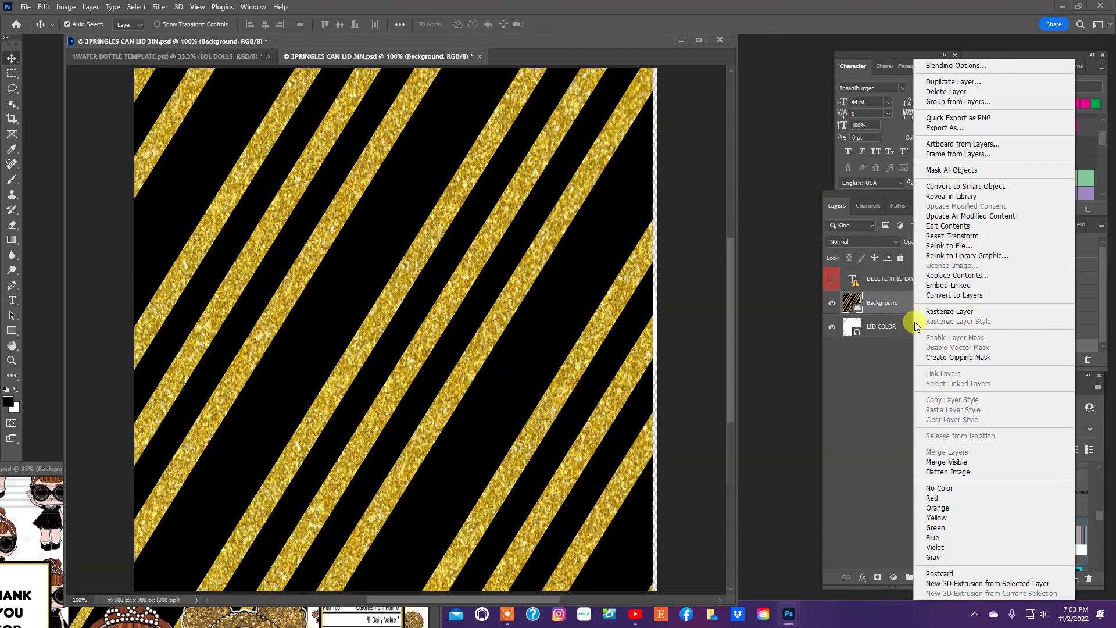
left_click(958, 358)
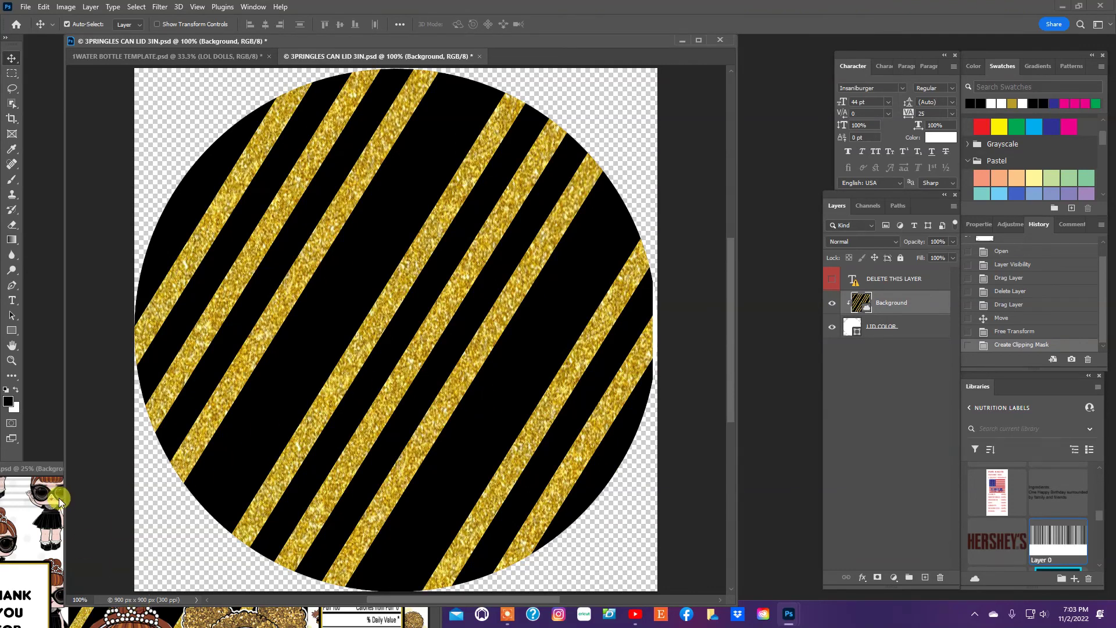
Step: Copy the HAPPY BIRTHDAY CAMRYN text from the chip bag onto the lid, set it to 16 pt, and raise it near the top
left_click(26, 468)
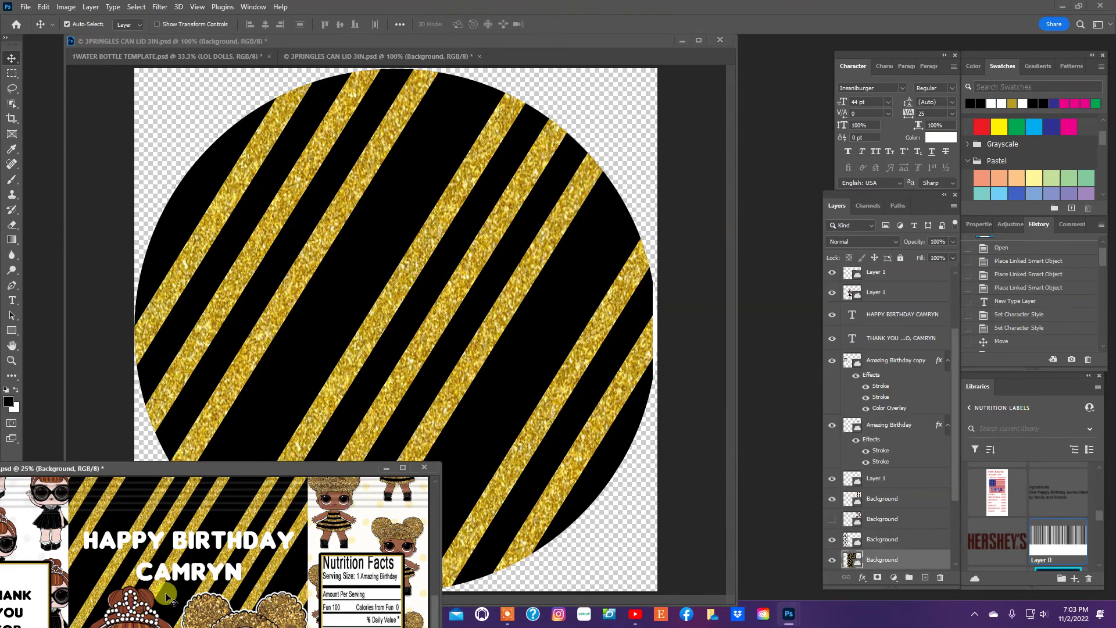
left_click(186, 576)
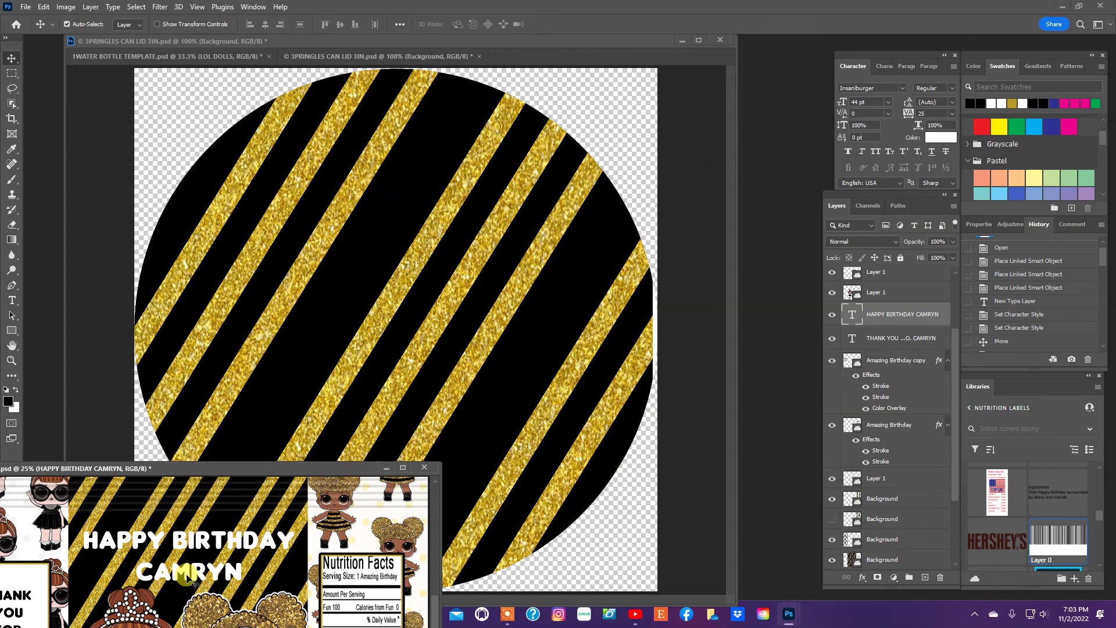
left_click_drag(189, 577, 441, 396)
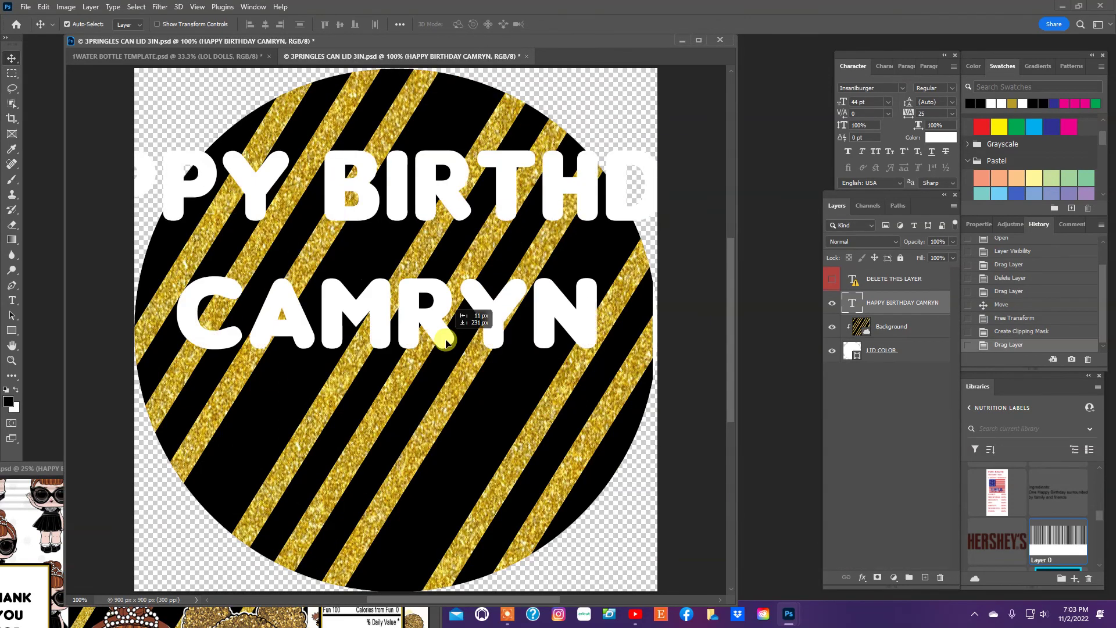
left_click(887, 104)
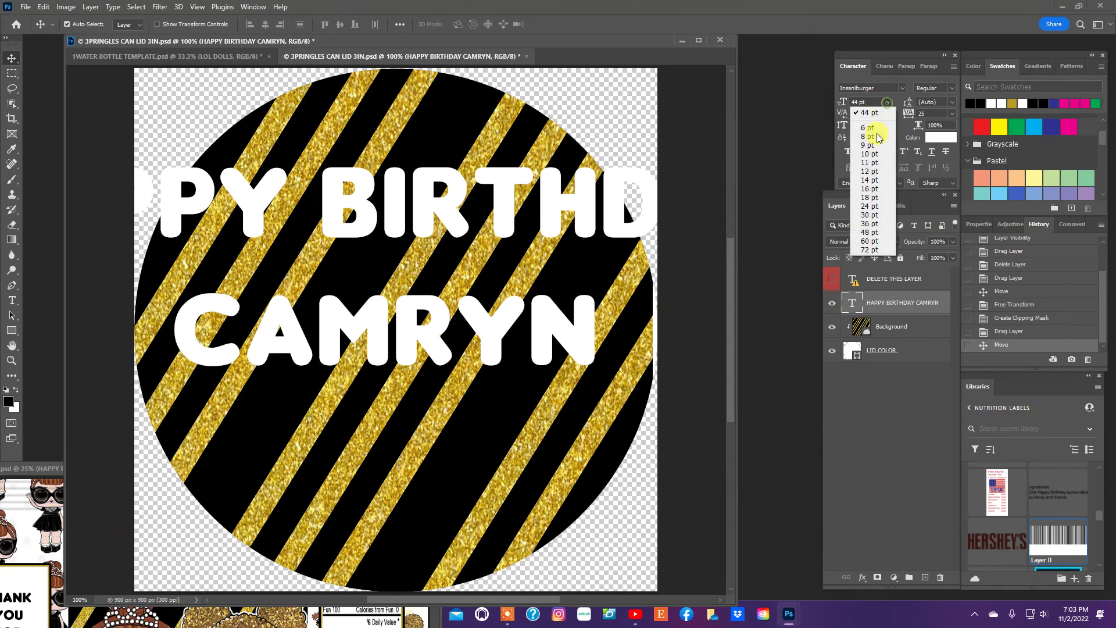
left_click(867, 189)
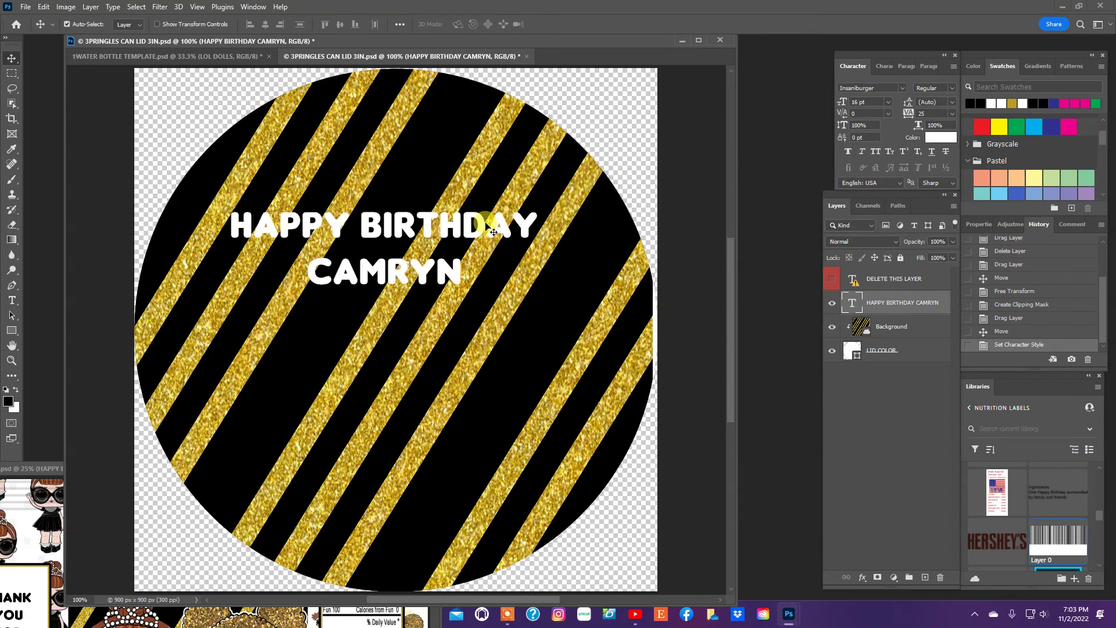
mouse_move(471, 247)
left_mouse_down()
mouse_move(472, 198)
mouse_move(471, 235)
left_mouse_up()
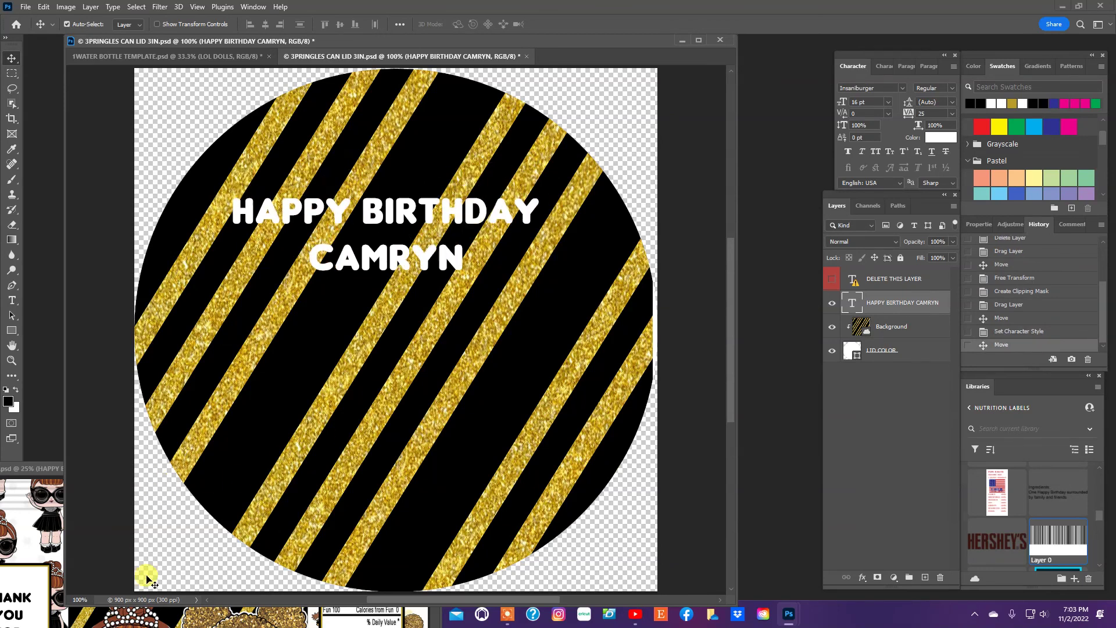
left_click(141, 617)
Step: Copy the doll onto the lid, scale it to about 12%, and centre it beneath CAMRYN
left_click_drag(141, 621, 411, 411)
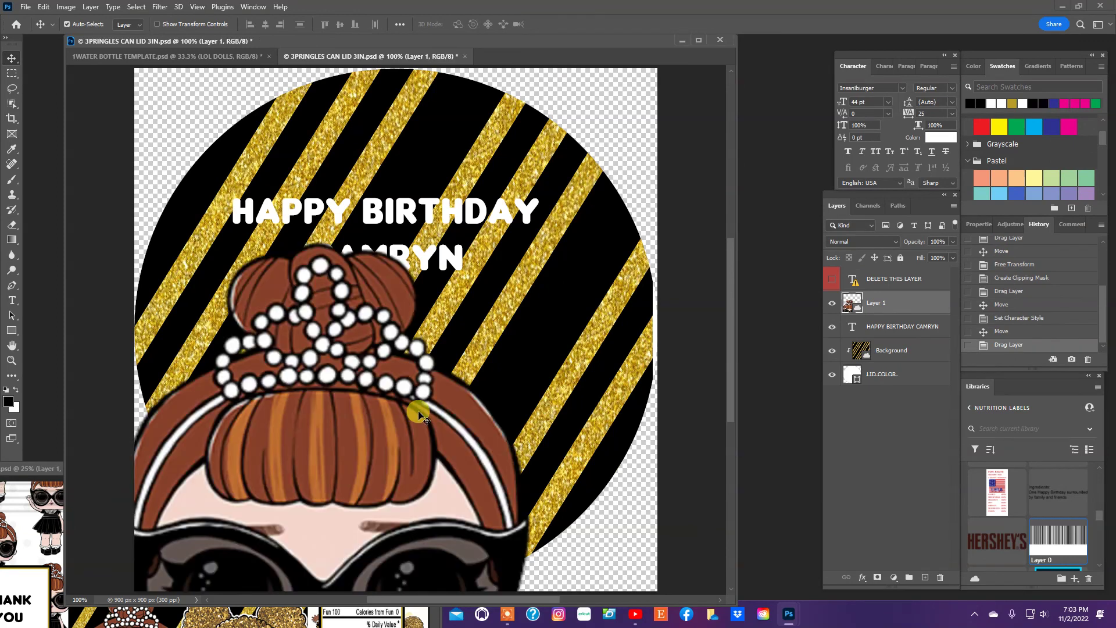
left_click_drag(328, 381, 354, 316)
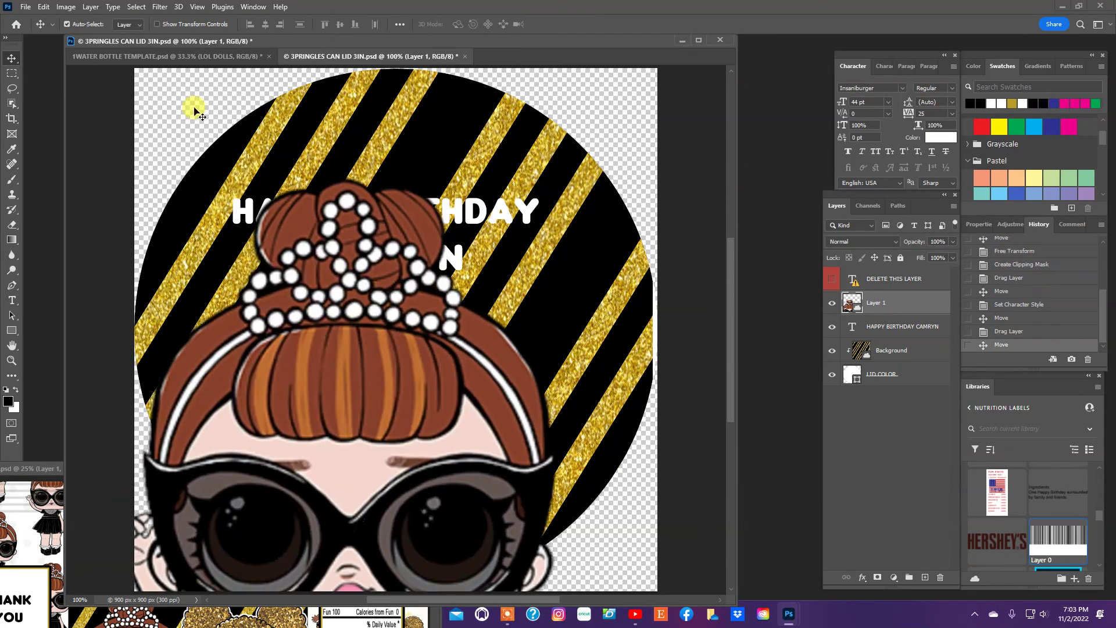
left_click(43, 7)
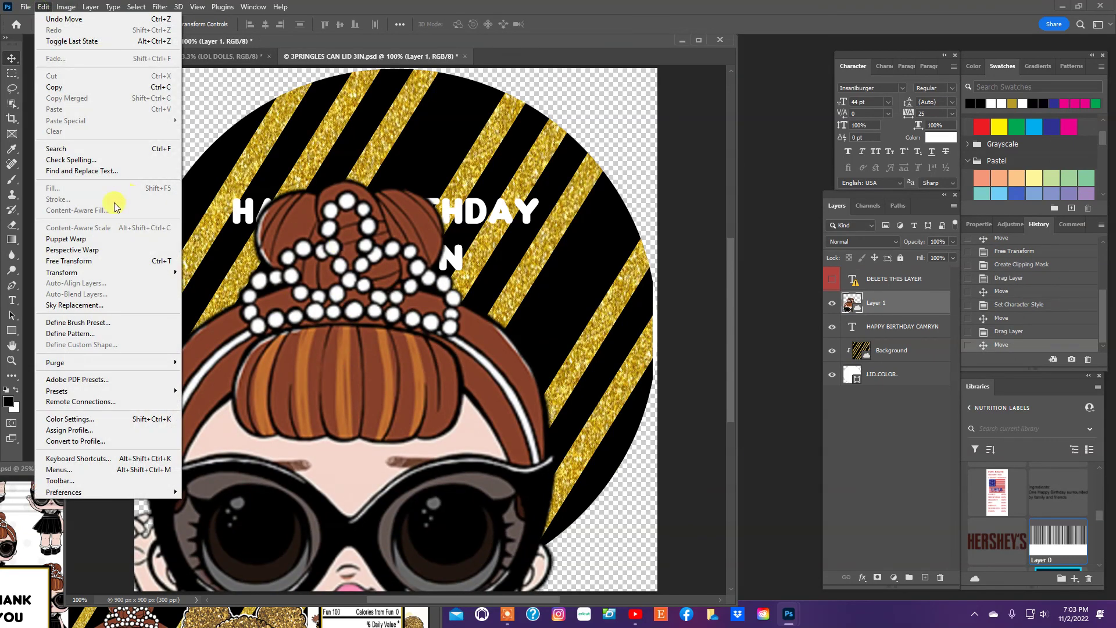
left_click(87, 260)
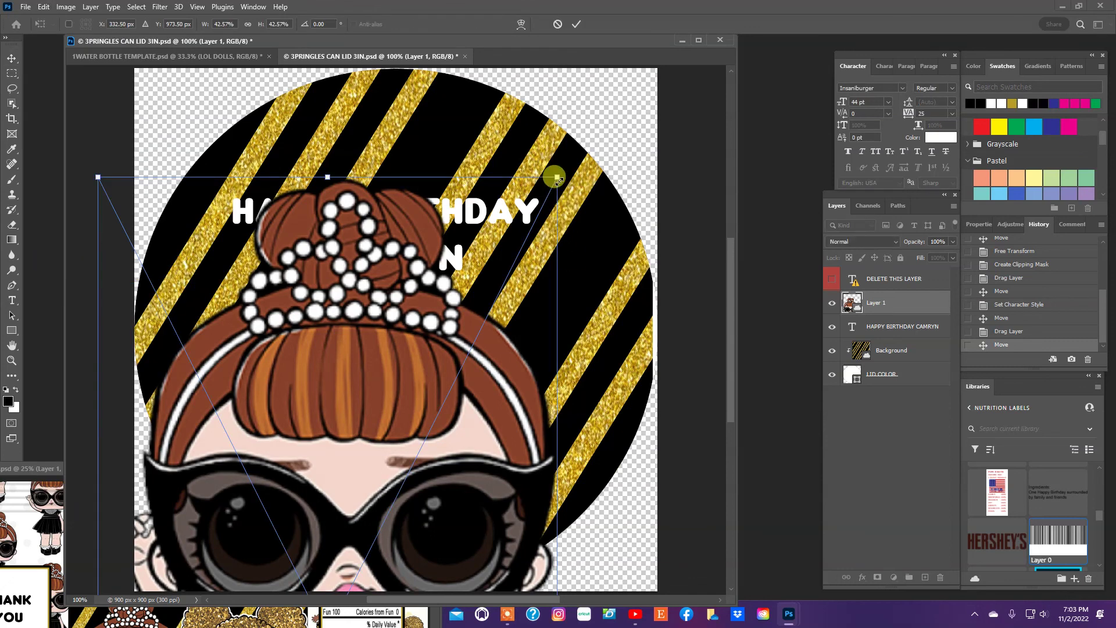
left_click_drag(557, 176, 324, 529)
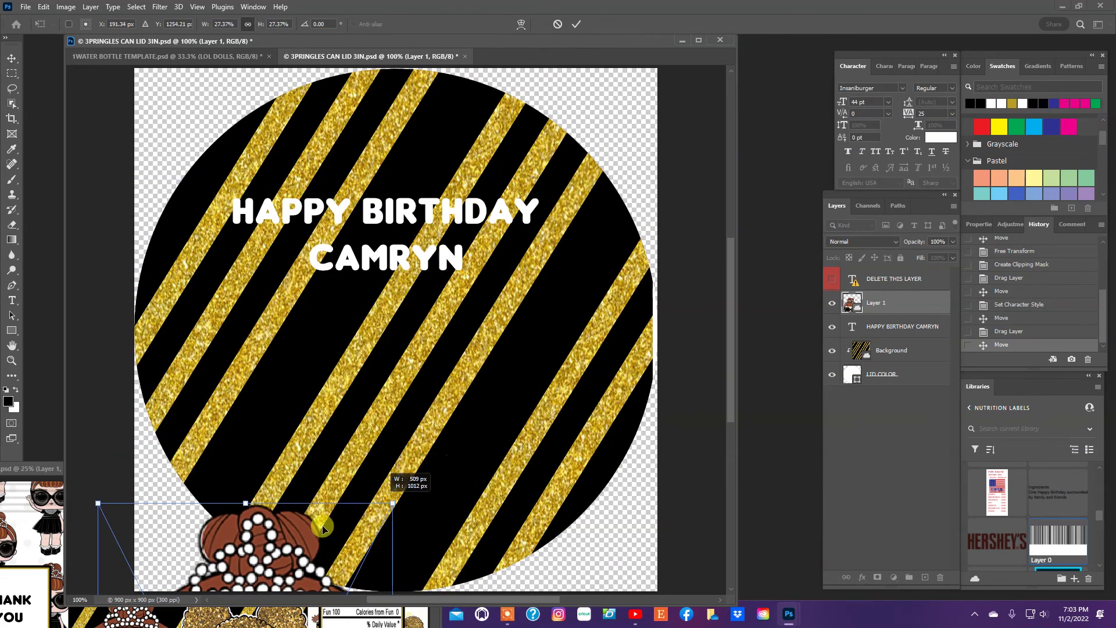
left_click_drag(337, 461, 492, 414)
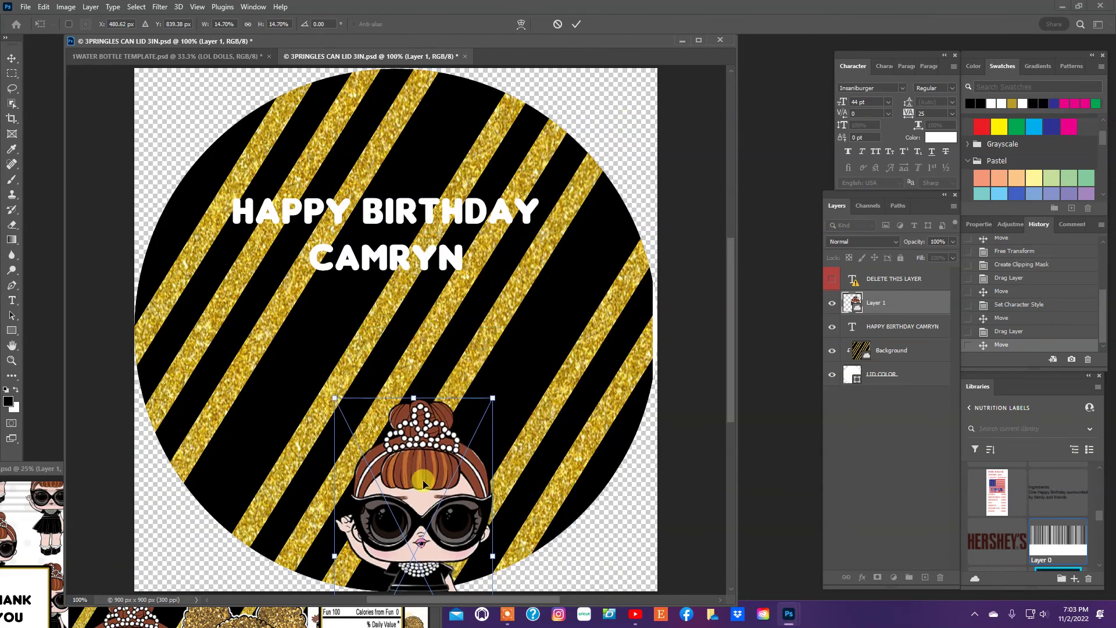
left_click_drag(423, 462, 395, 288)
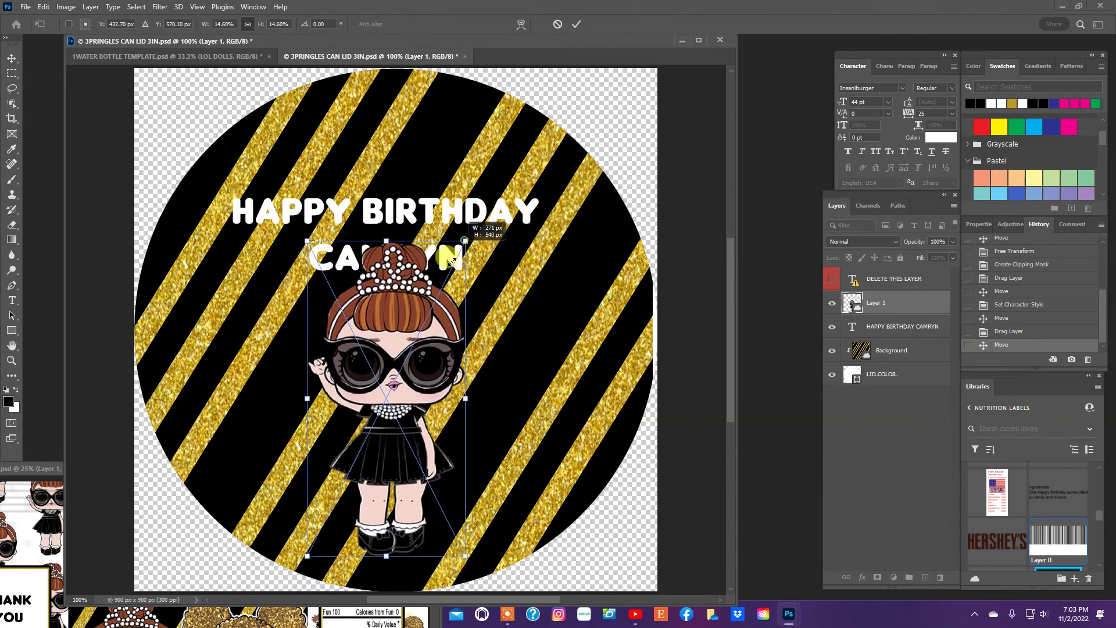
left_click_drag(466, 241, 439, 293)
left_click_drag(405, 380, 418, 373)
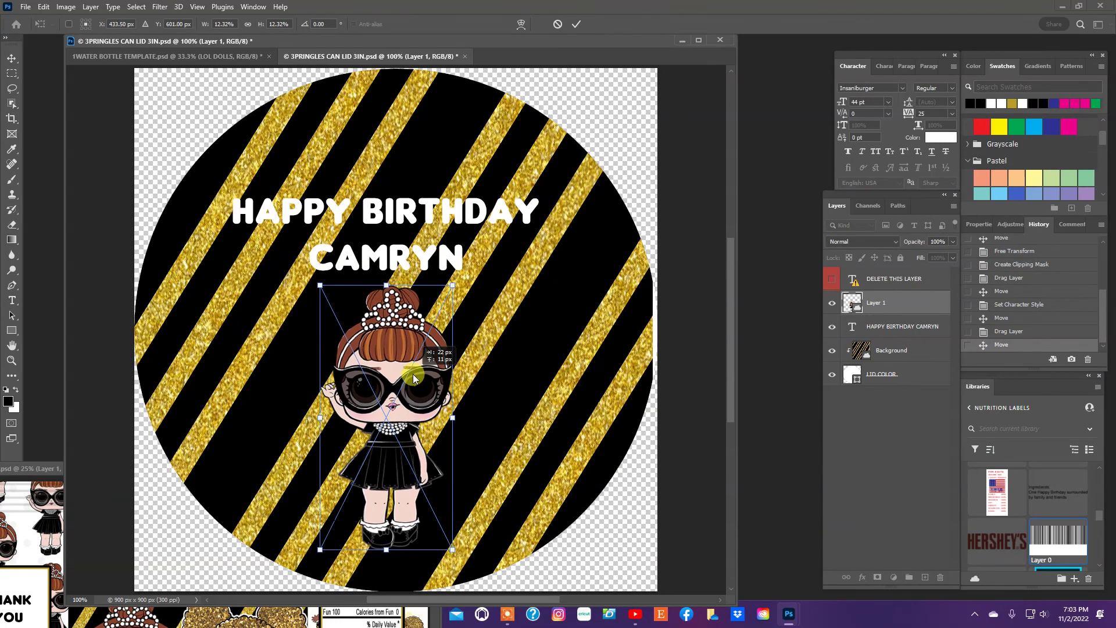
left_click(12, 58)
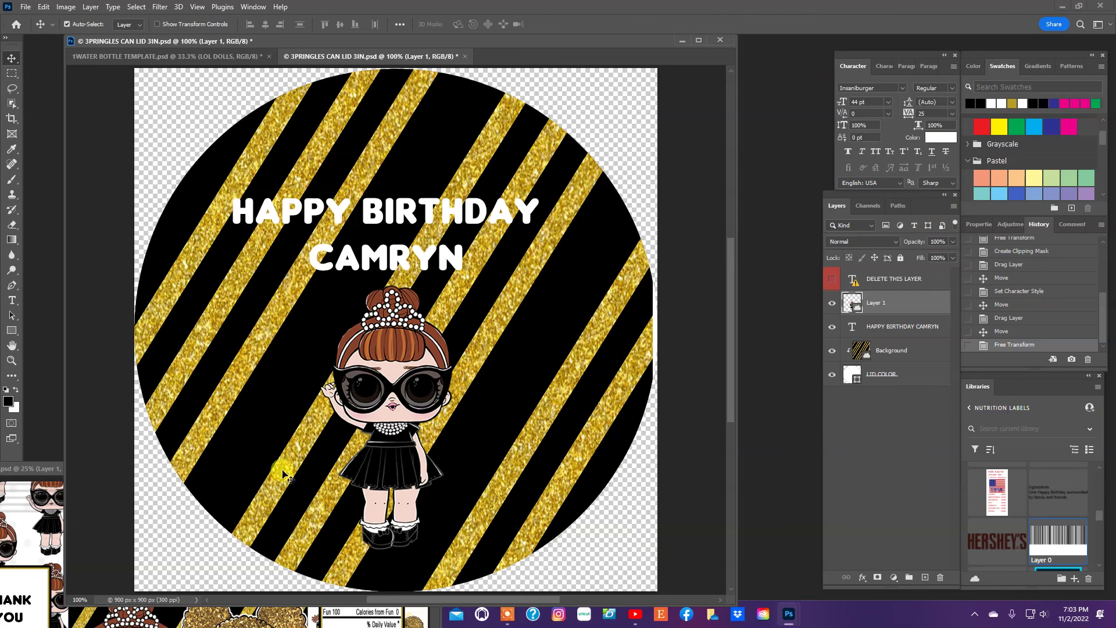
Step: Start a new text layer on the doll's dress with the Type tool
left_click(11, 301)
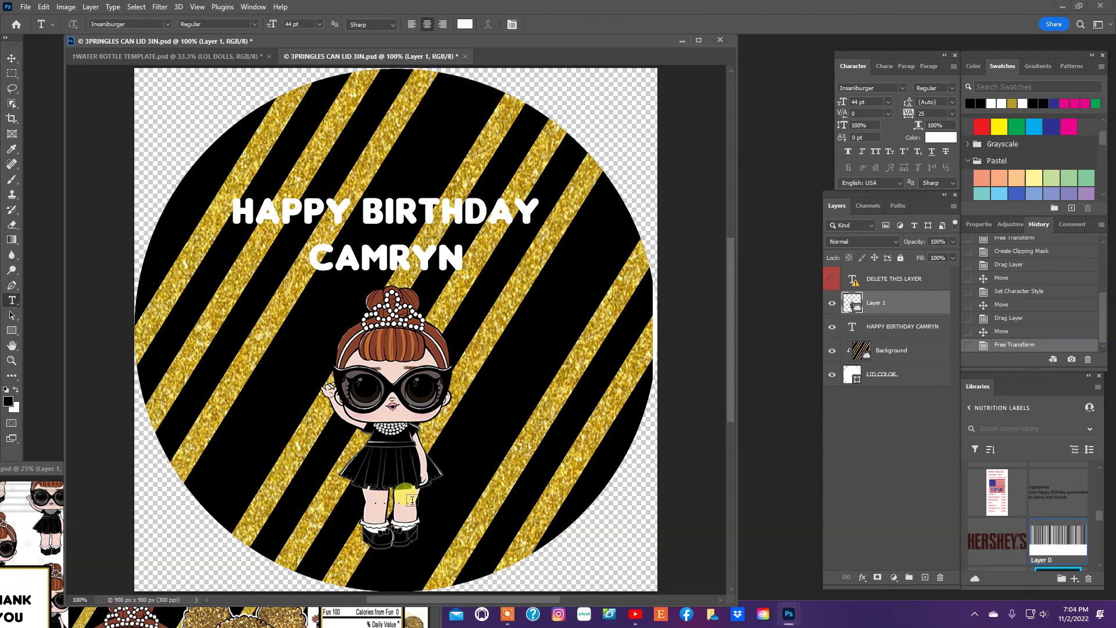
left_click(386, 455)
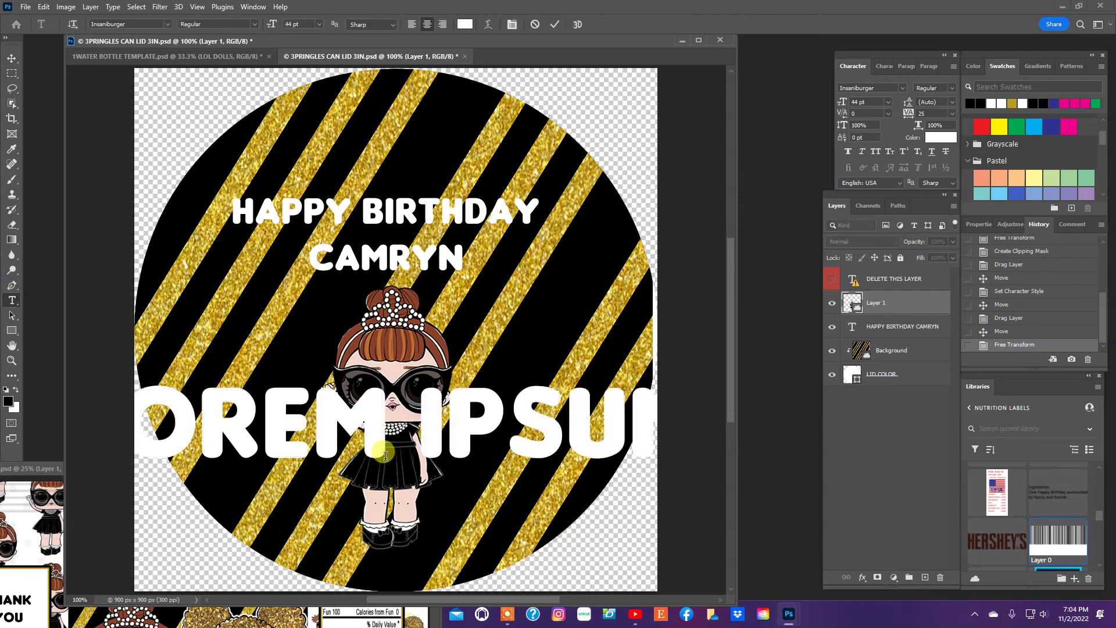